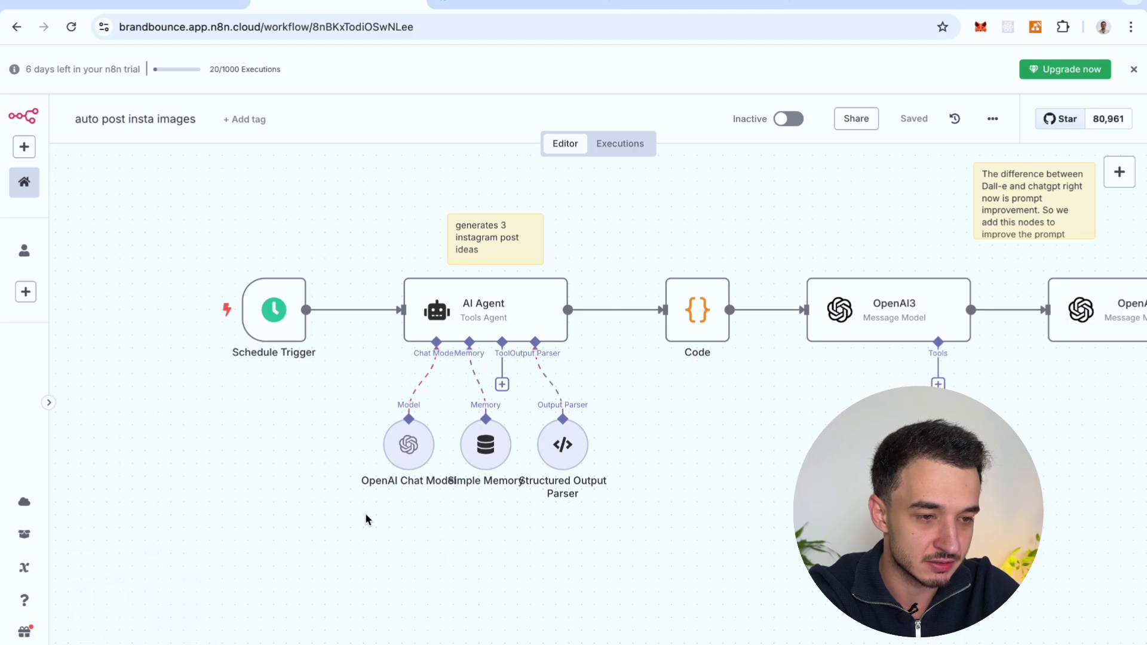
# Step: Pan across the workflow canvas to survey its nodes
pyautogui.hscroll(4, 723, 405)
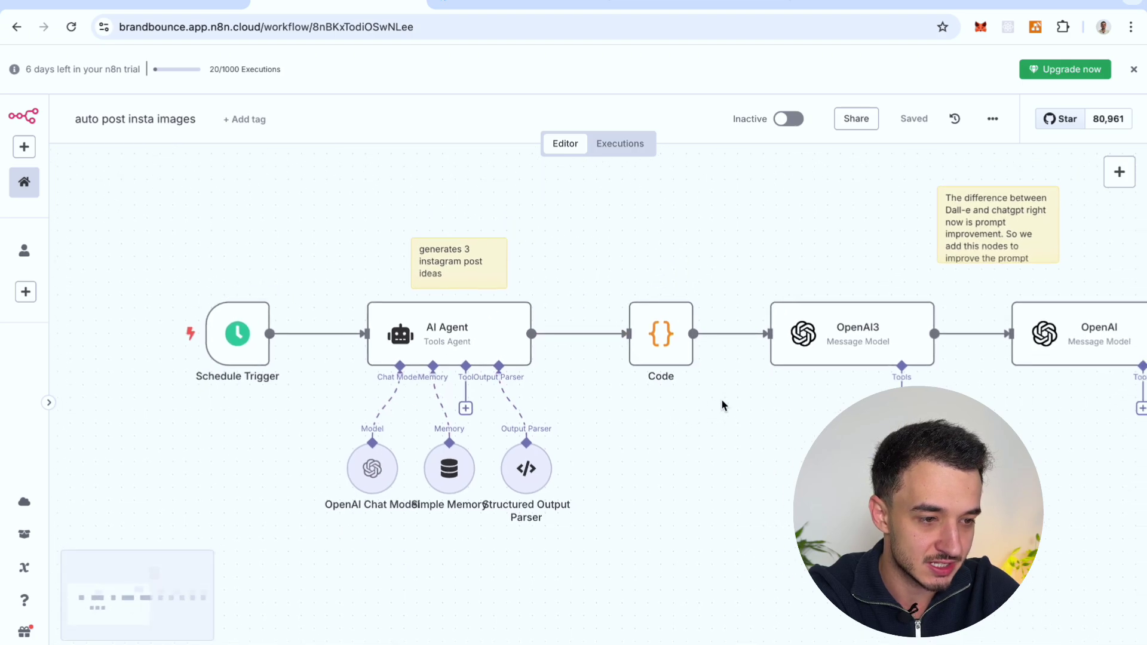
pyautogui.hscroll(3, 614, 335)
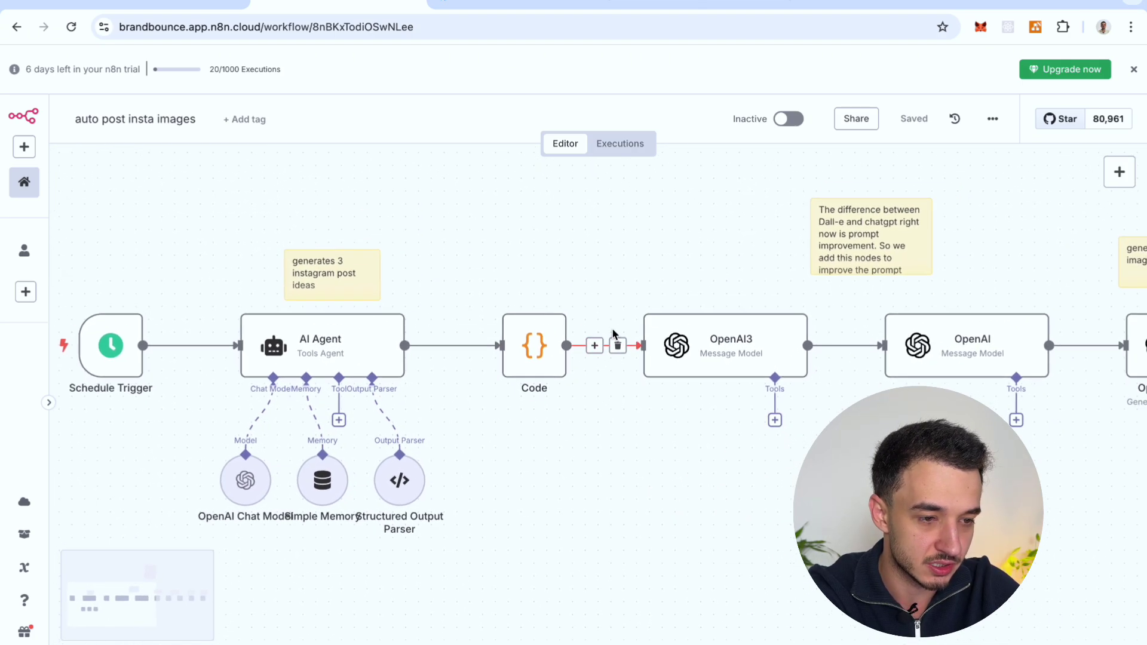
pyautogui.scroll(1, 541, 395)
pyautogui.hscroll(2, 545, 396)
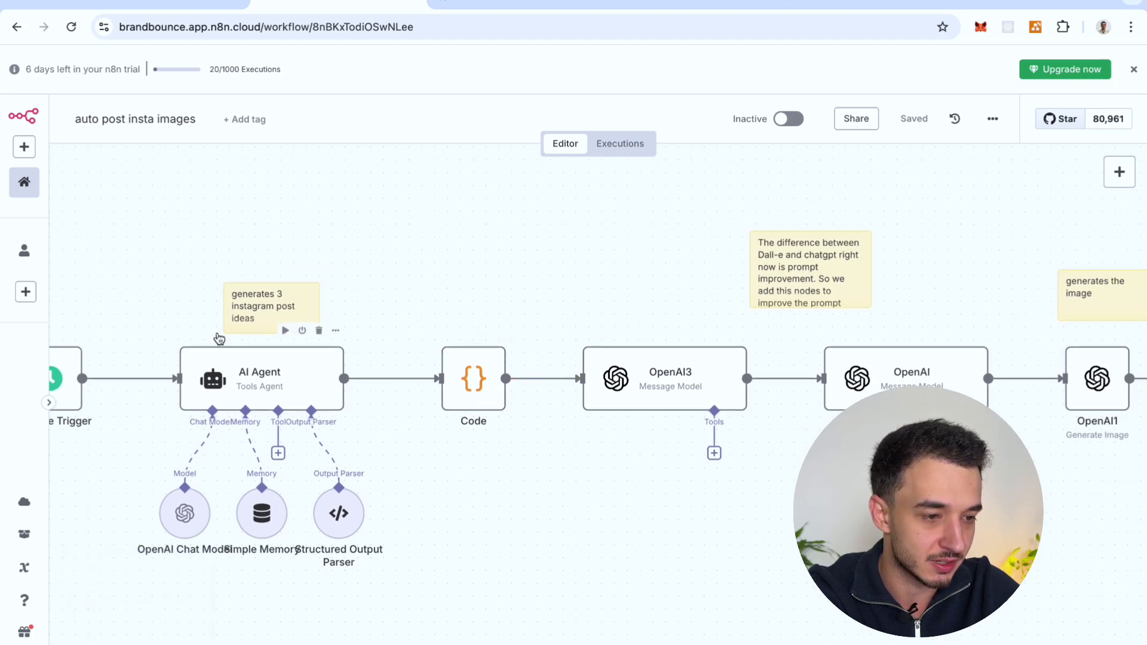
pyautogui.hscroll(4, 589, 450)
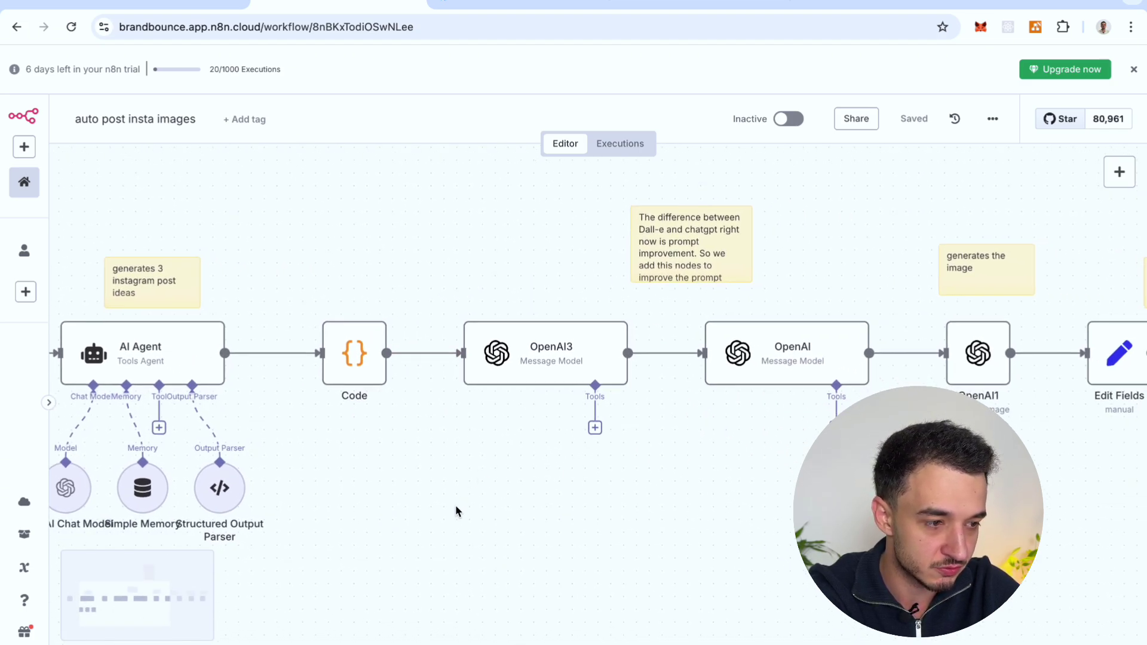
pyautogui.hscroll(4, 453, 514)
pyautogui.hscroll(5, 470, 383)
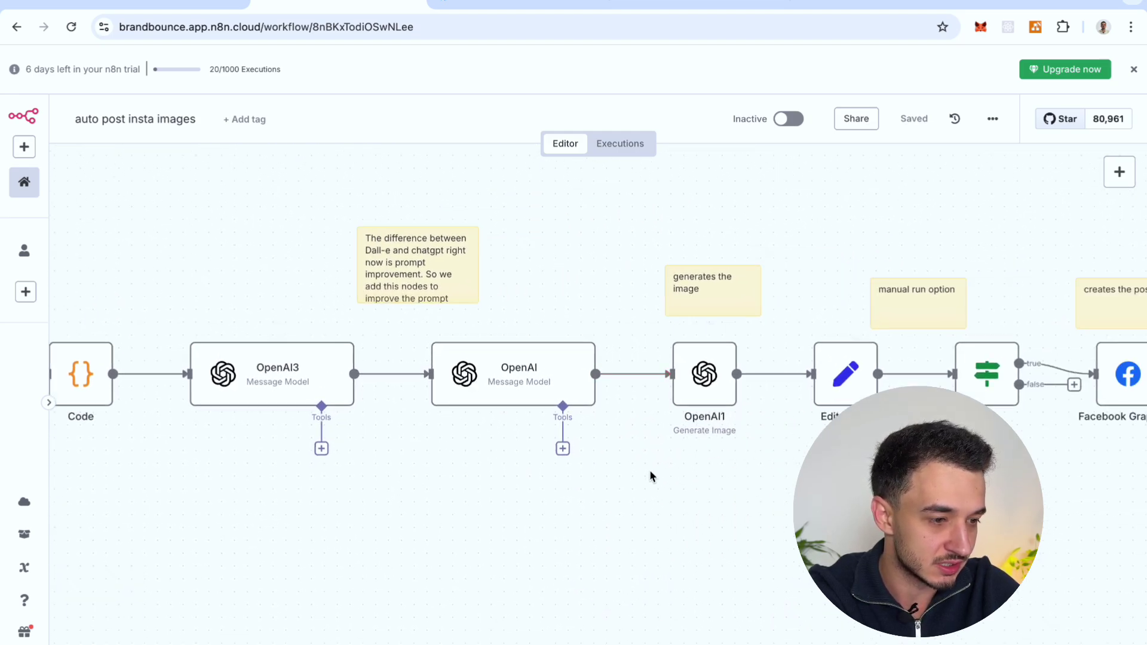
pyautogui.hscroll(10, 657, 447)
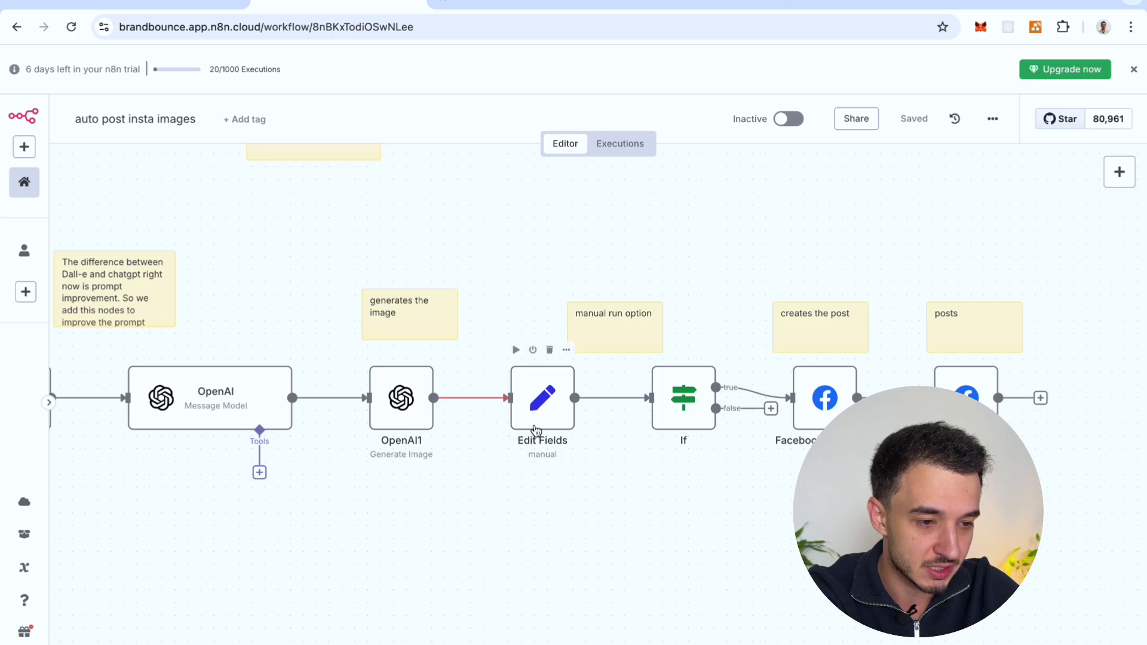
pyautogui.scroll(-2, 502, 460)
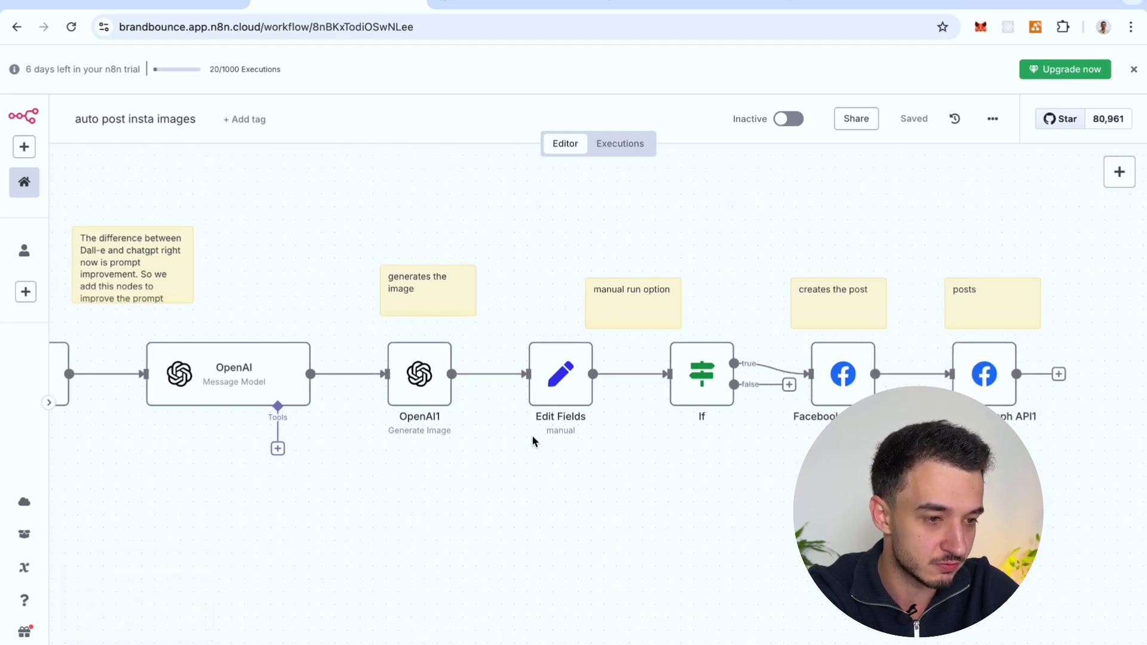
pyautogui.hscroll(2, 715, 264)
pyautogui.scroll(1, 715, 264)
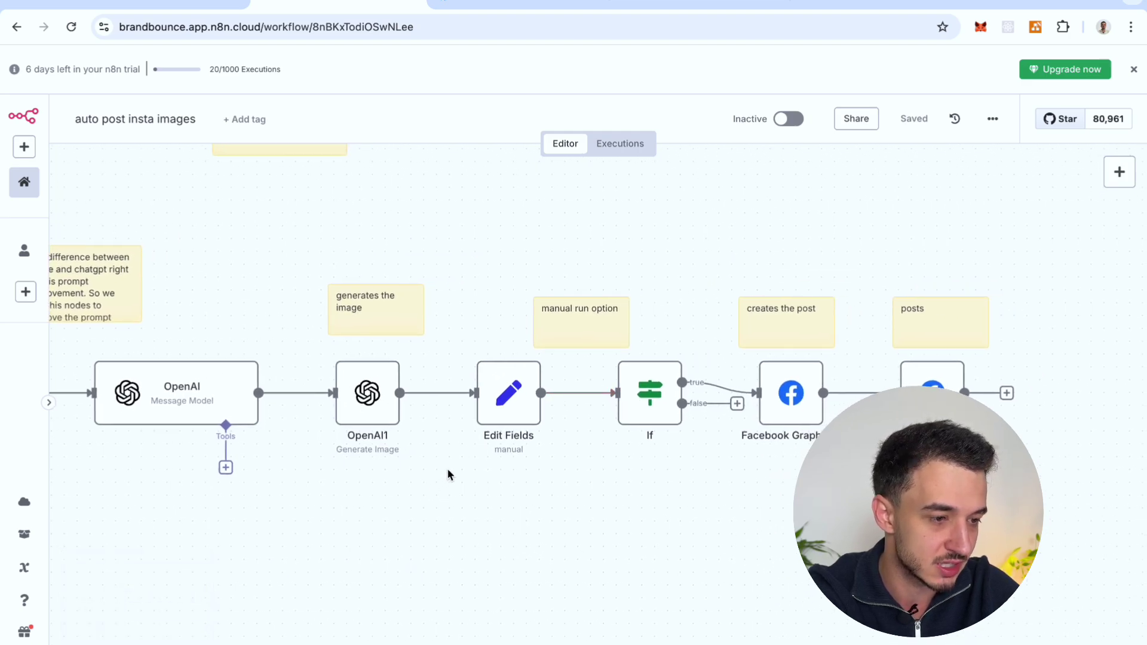
pyautogui.hscroll(2, 450, 475)
pyautogui.scroll(-1, 449, 475)
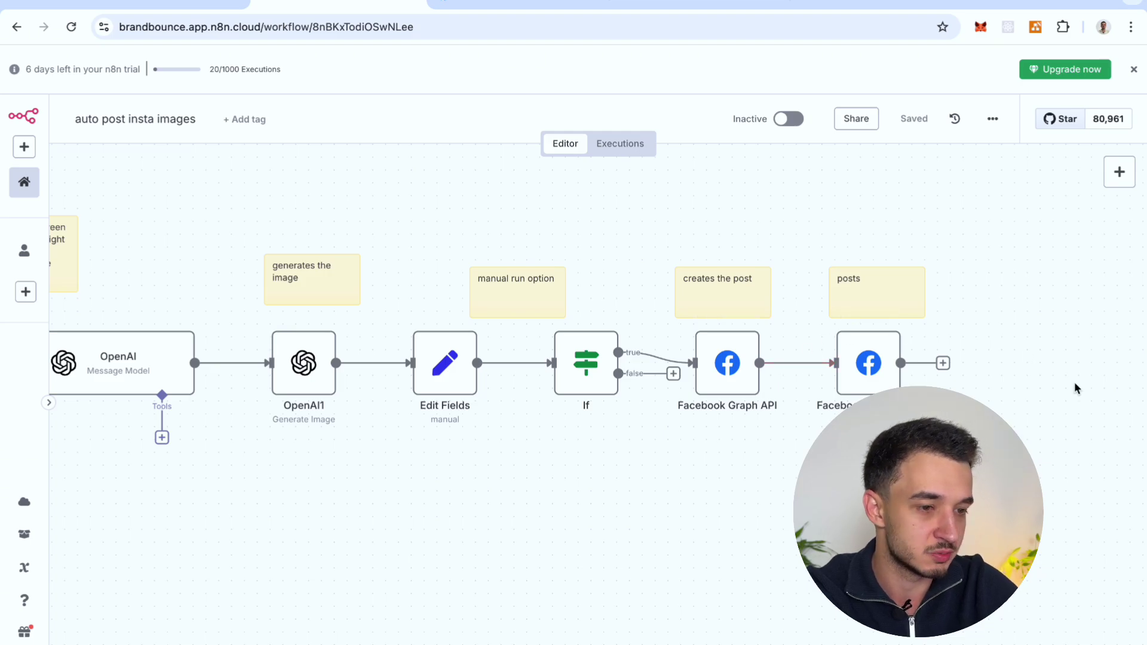
pyautogui.hscroll(-10, 666, 440)
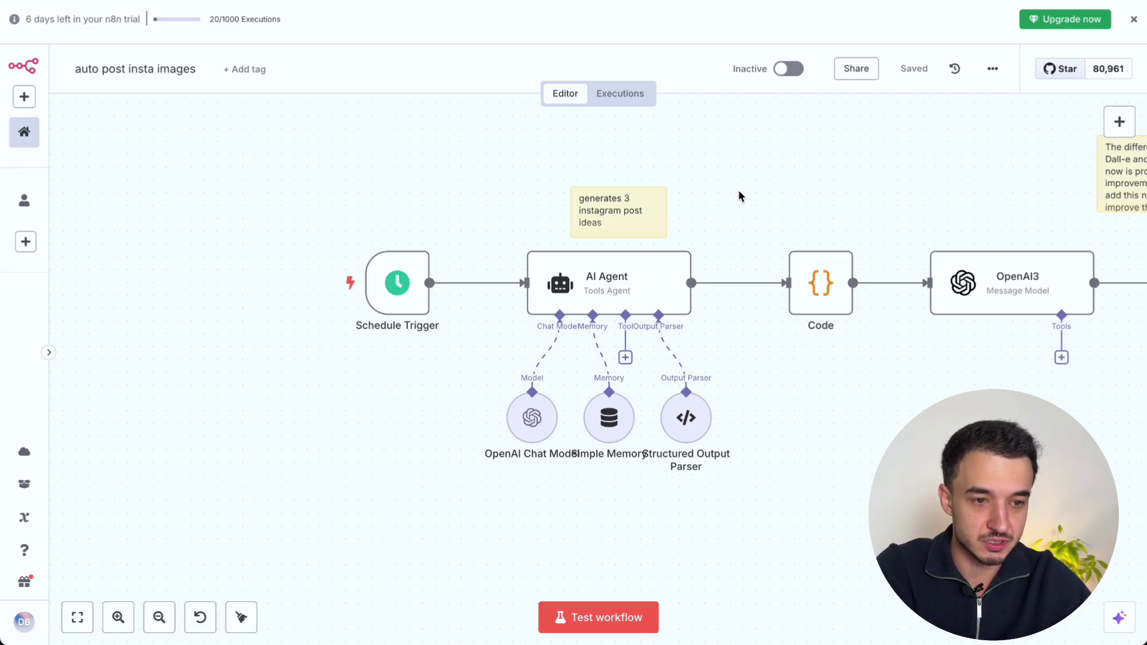
# Step: Reopen the 'auto post insta images' workflow from the workflows list
pyautogui.scroll(-1, 738, 190)
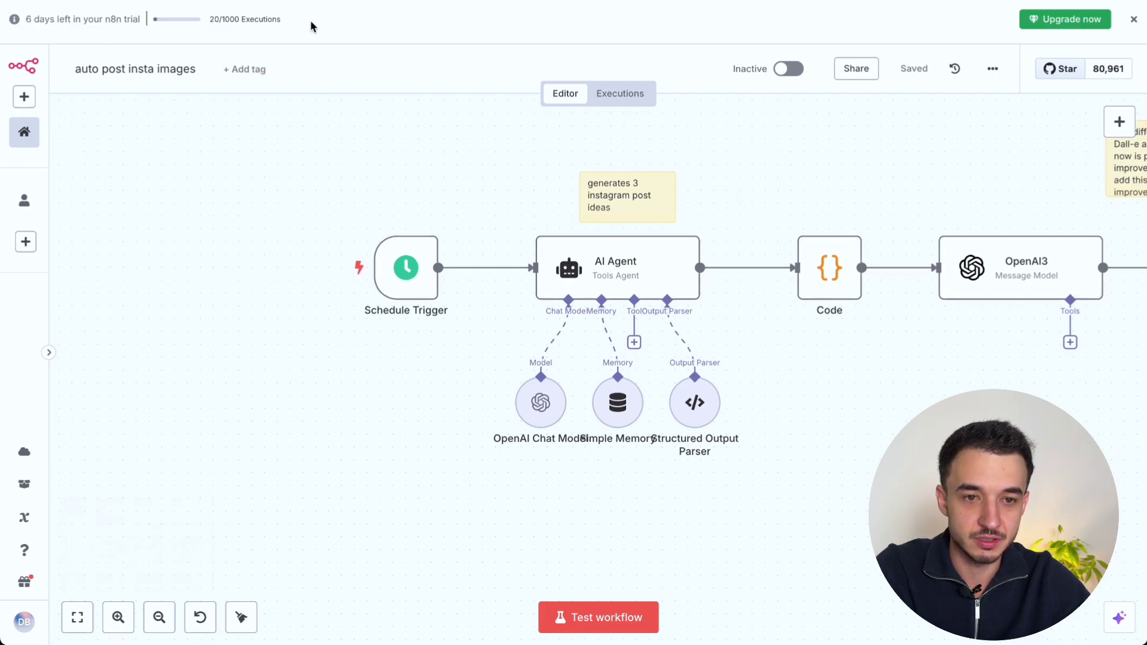
pyautogui.scroll(-1, 518, 196)
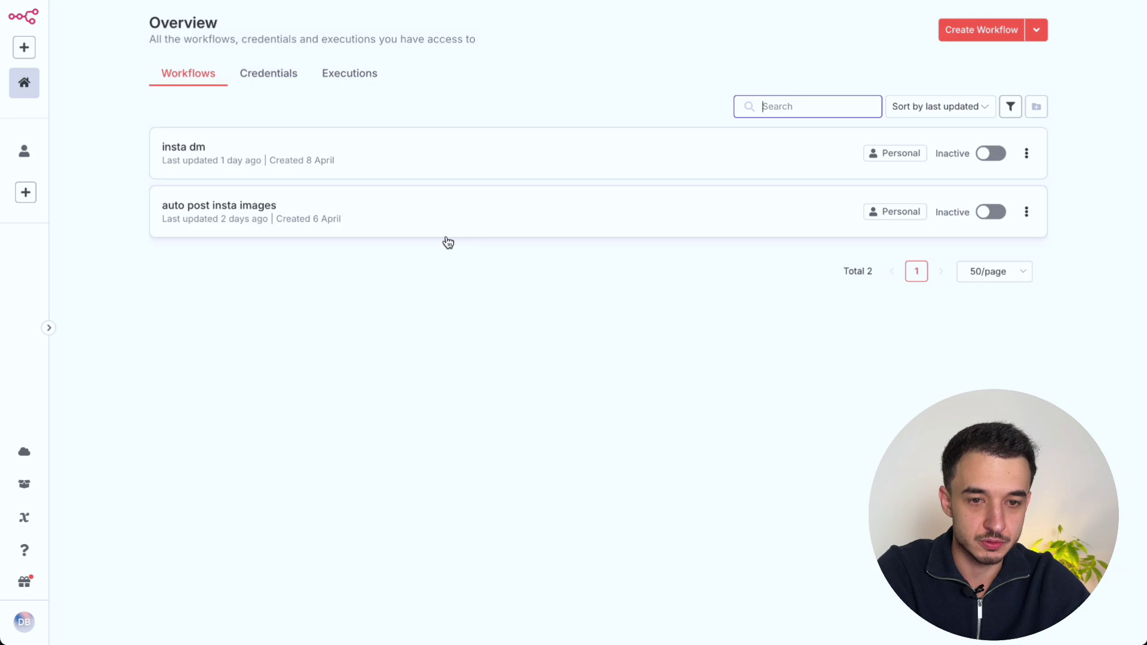
pyautogui.click(418, 225)
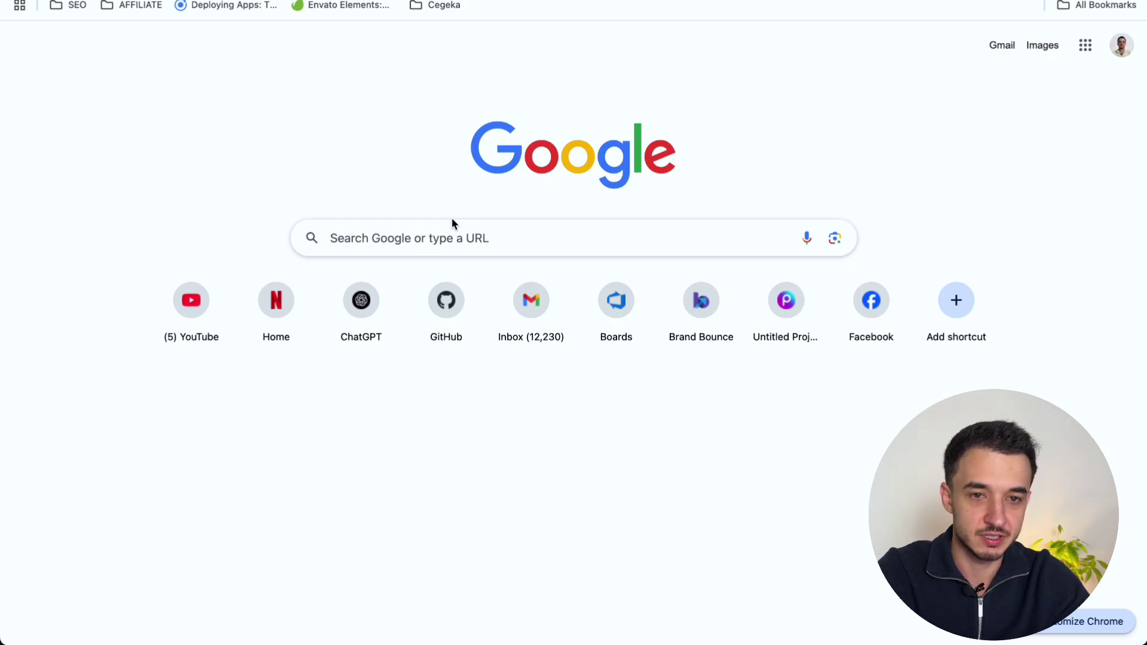
# Step: Load platform.openai.com and go to the organization's API keys settings page
pyautogui.write('platf')
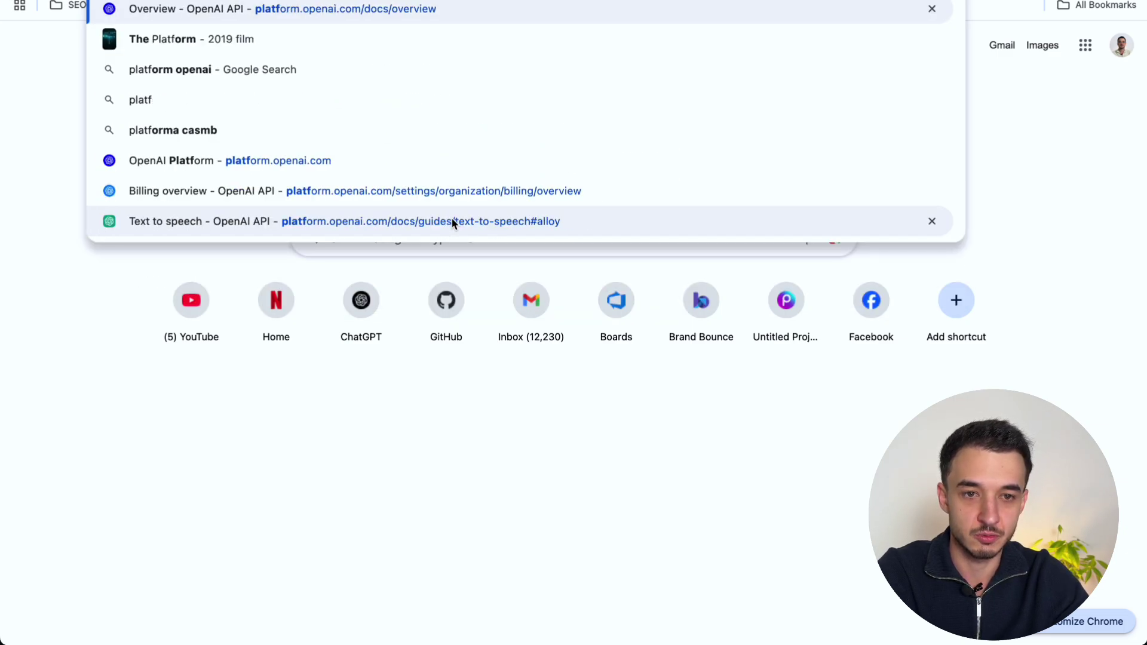
pyautogui.press('Return')
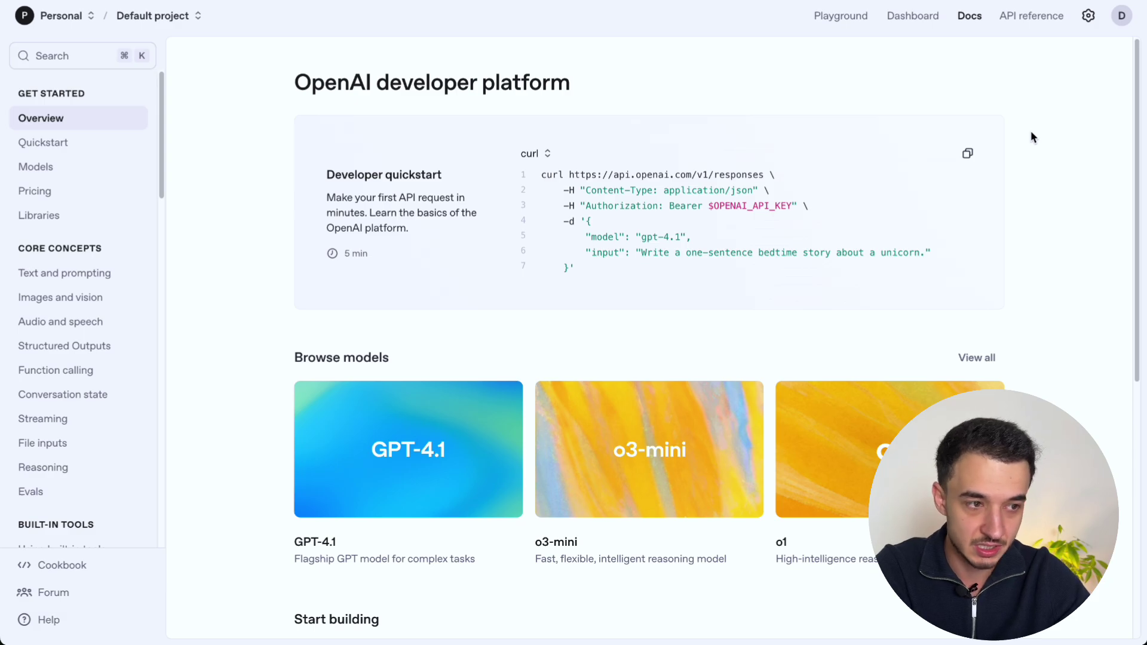
pyautogui.click(1088, 20)
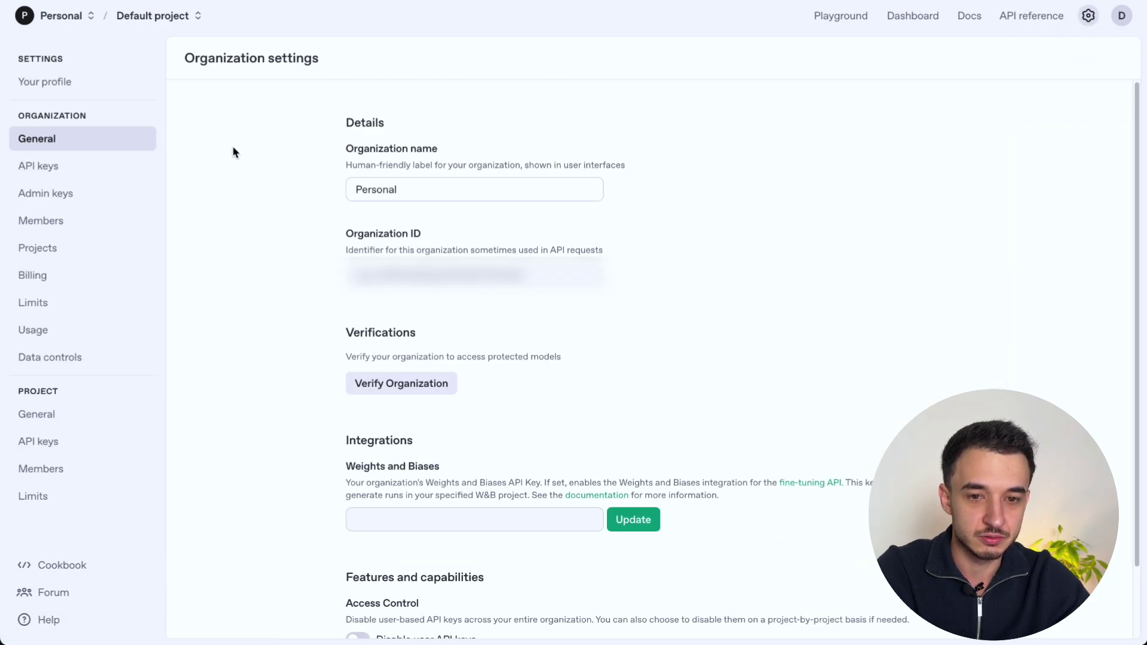
pyautogui.click(116, 167)
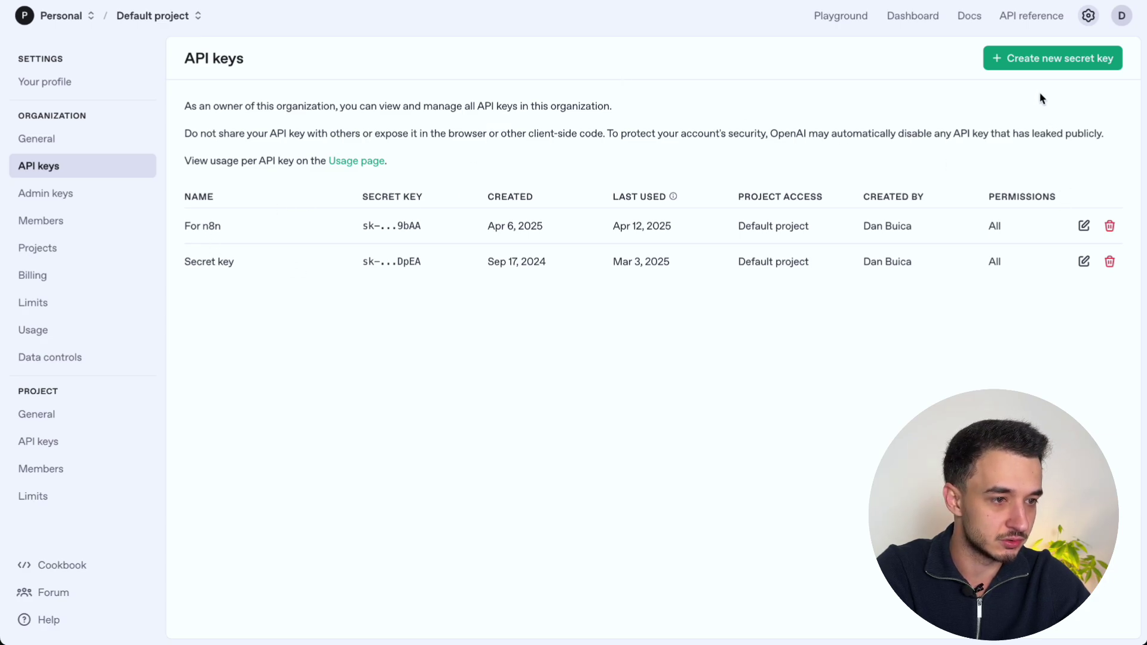
# Step: Create a test secret key named 'te' in the Default project and copy it
pyautogui.click(1042, 63)
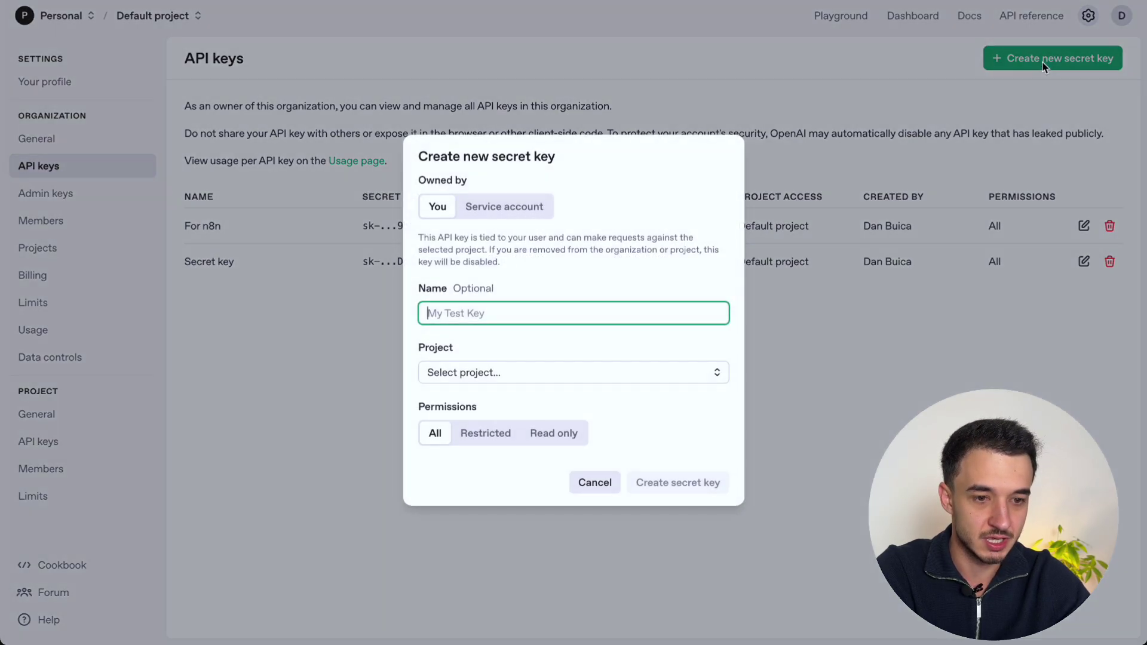
pyautogui.write('test')
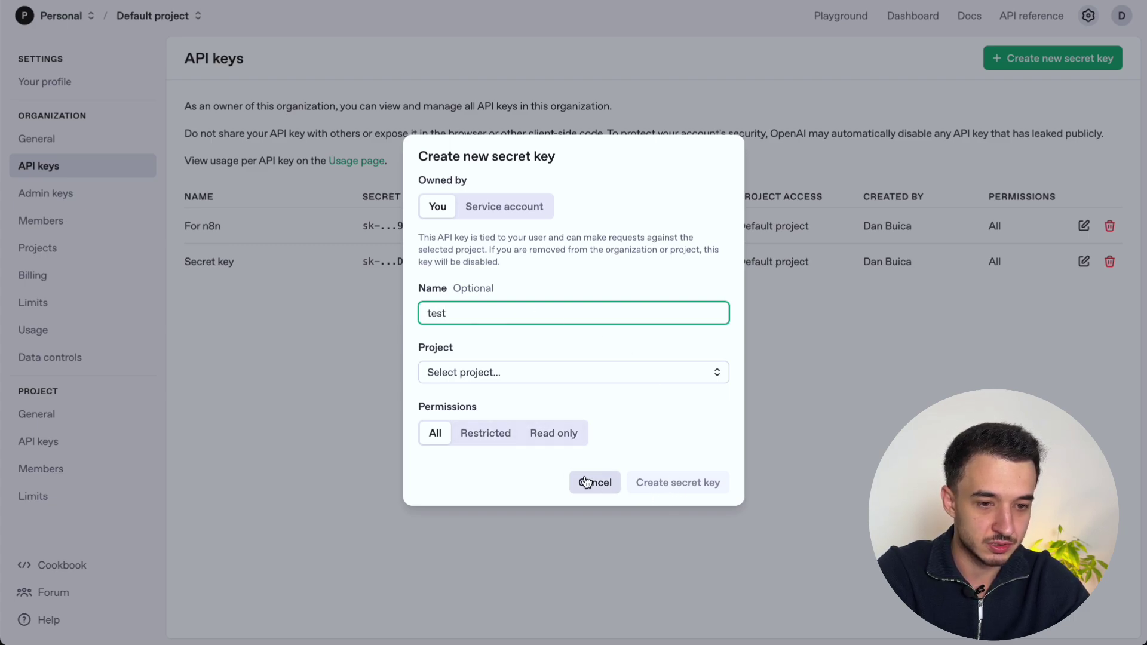
pyautogui.click(527, 378)
pyautogui.click(508, 412)
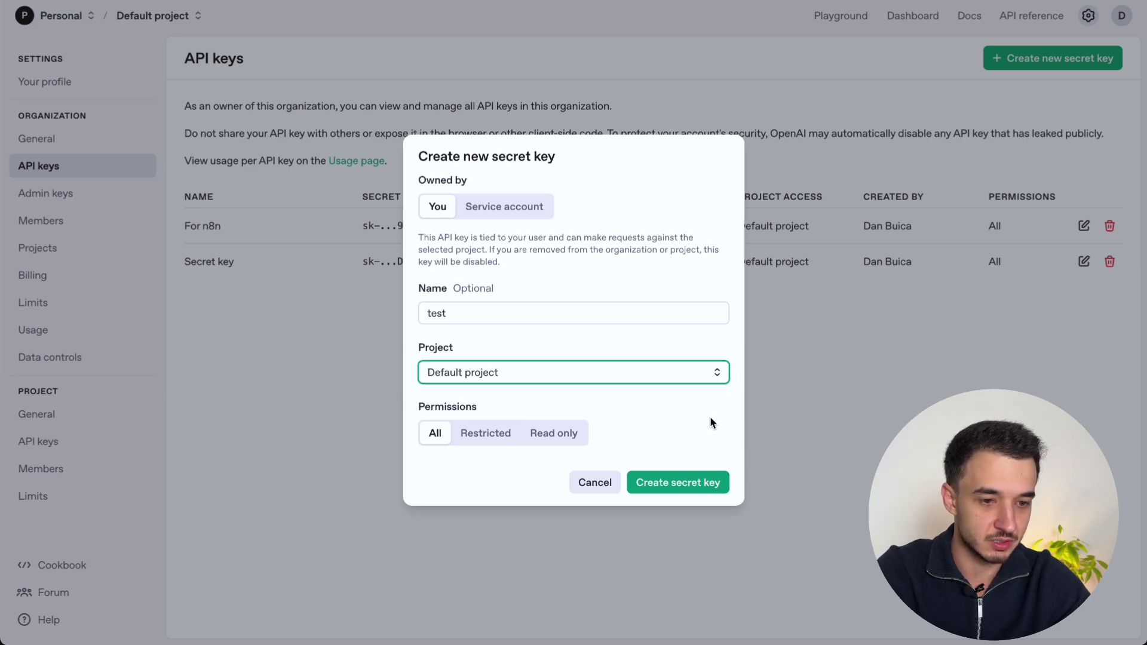
pyautogui.click(677, 495)
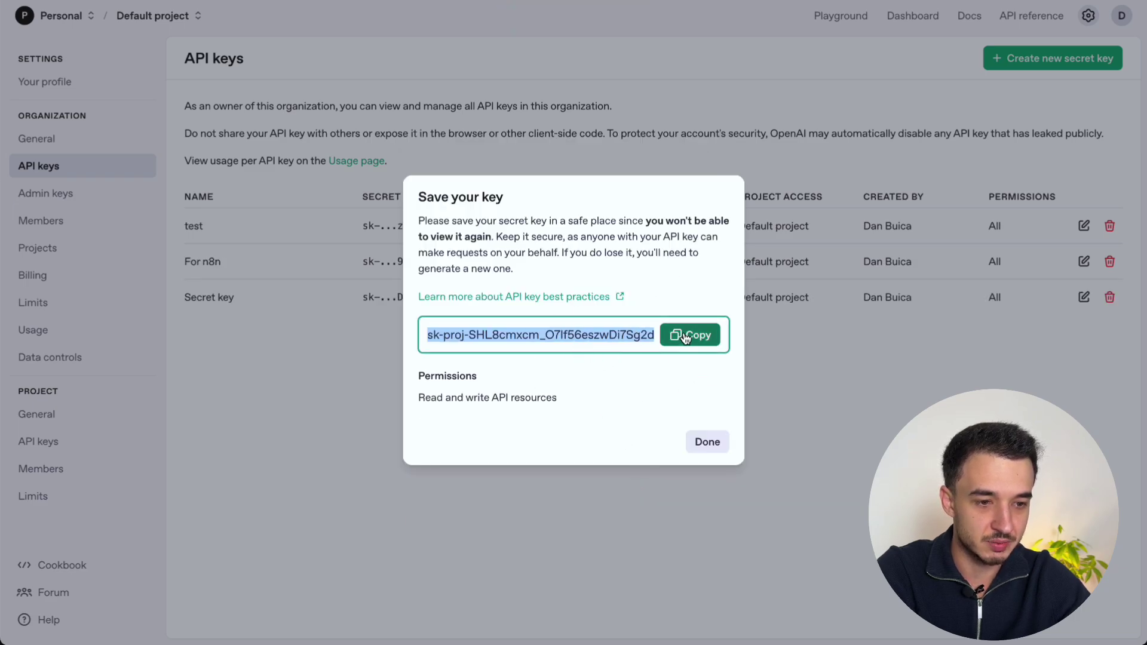
pyautogui.click(705, 443)
# Step: Revoke the test key and return to the API keys list
pyautogui.click(1108, 227)
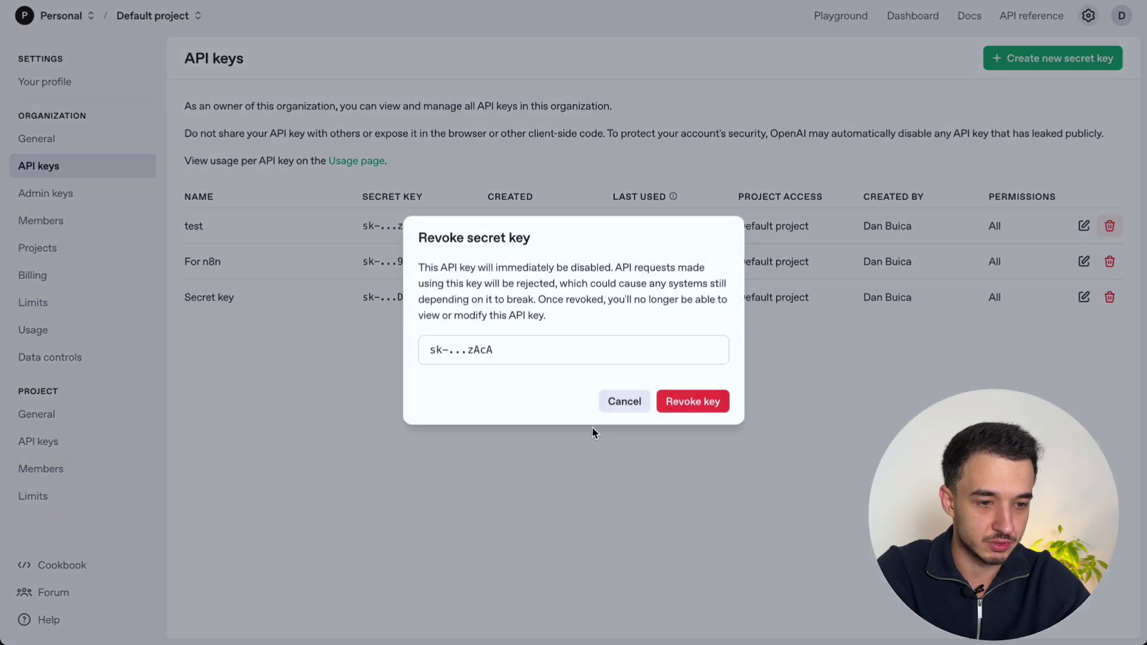
pyautogui.click(686, 403)
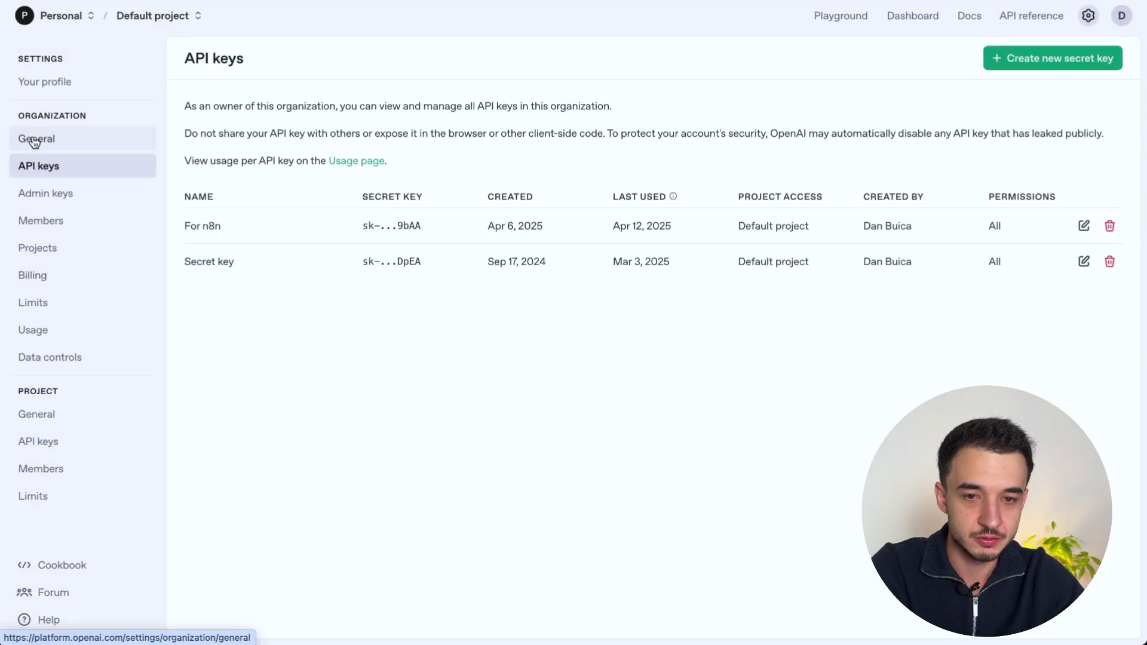
pyautogui.click(36, 139)
pyautogui.click(37, 167)
# Step: On the Billing overview, start a credit top-up of 5, then open a new tab
pyautogui.click(55, 286)
pyautogui.click(338, 254)
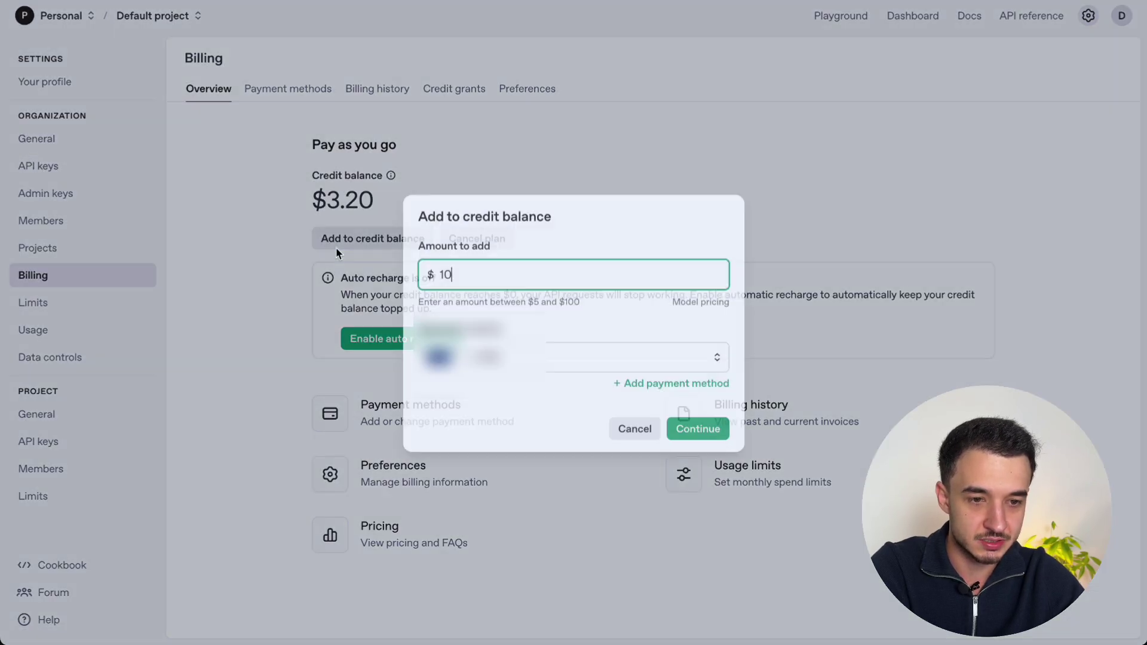
pyautogui.doubleClick(483, 268)
pyautogui.write('5')
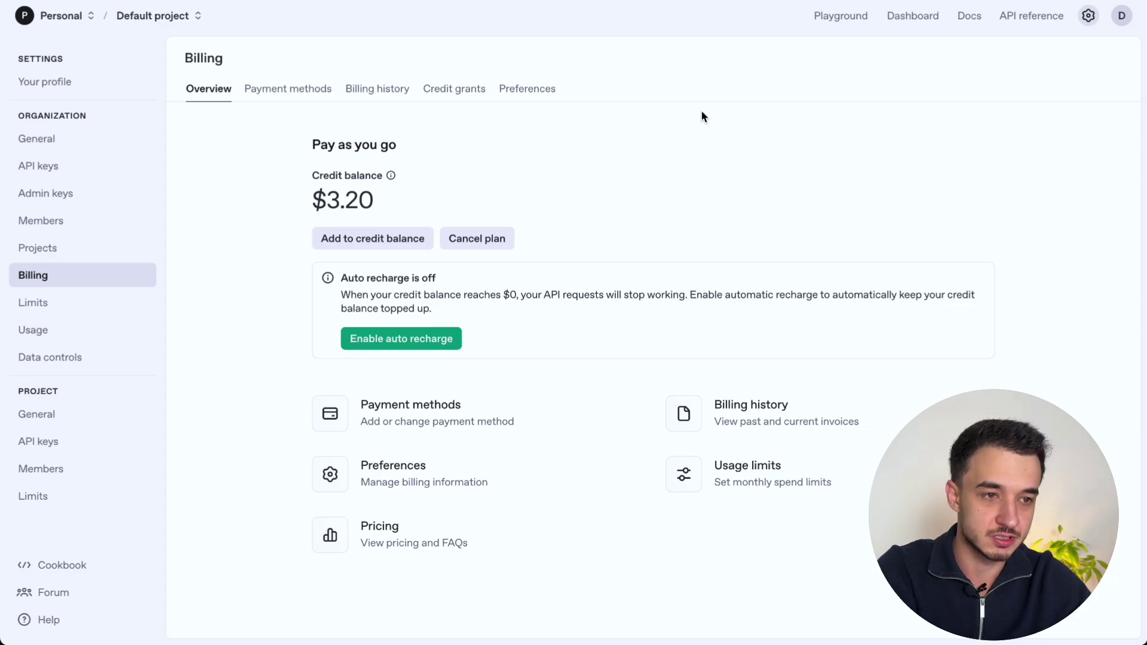
pyautogui.press('super+t')
# Step: Load developers.facebook.com and open My Apps to see the three apps
pyautogui.write('deve')
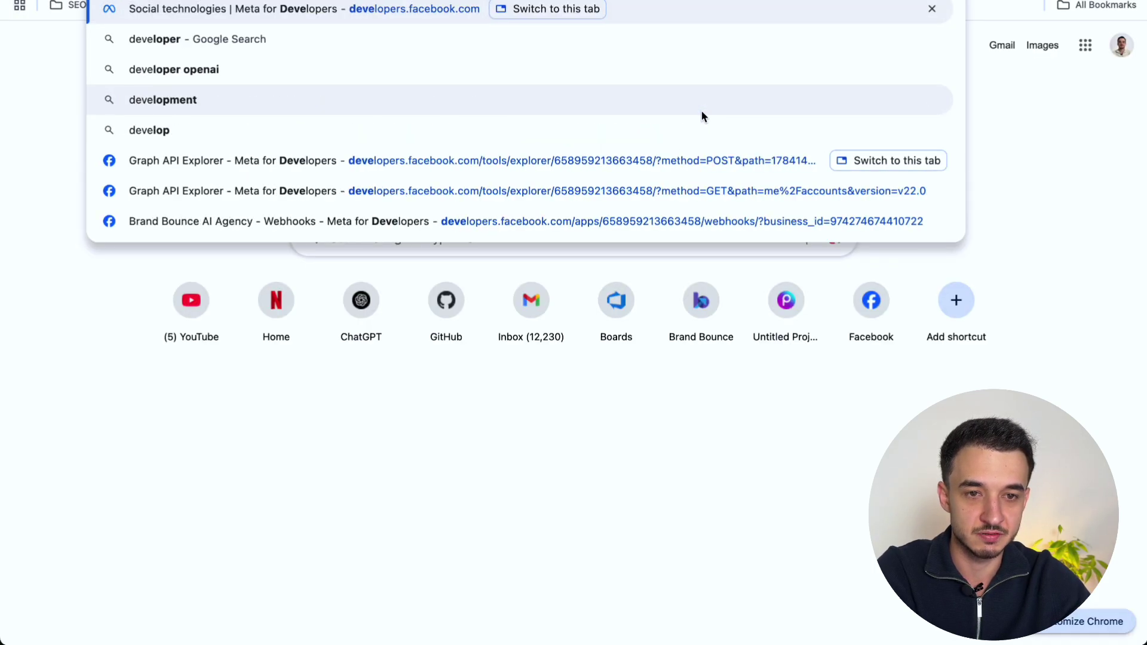
pyautogui.press('Return')
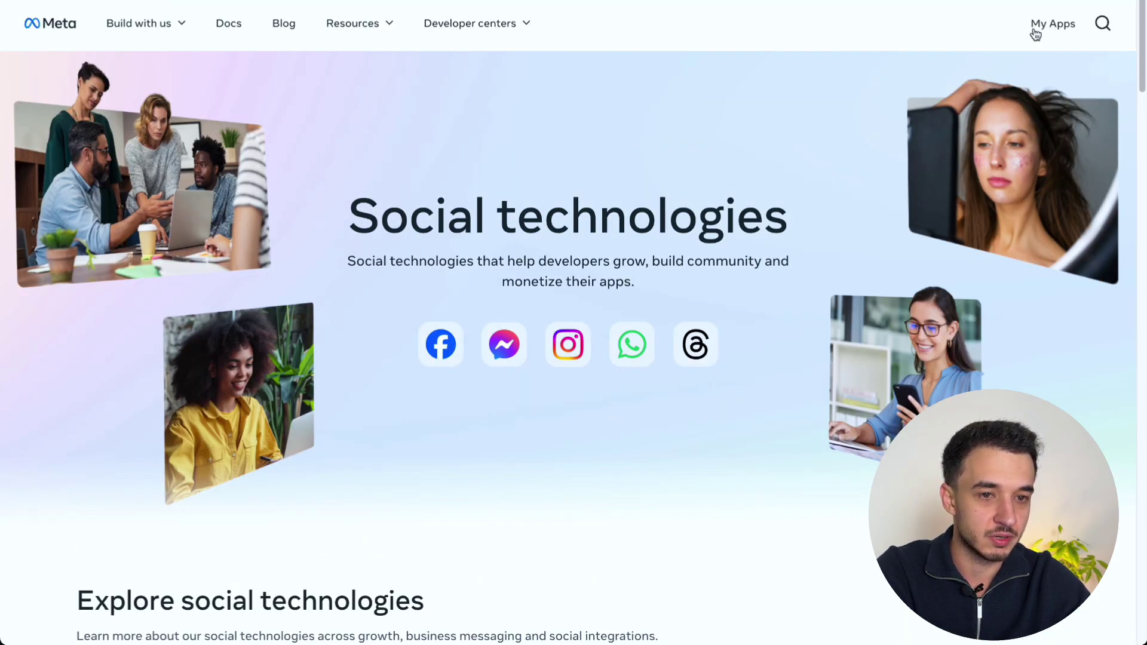
pyautogui.click(1036, 30)
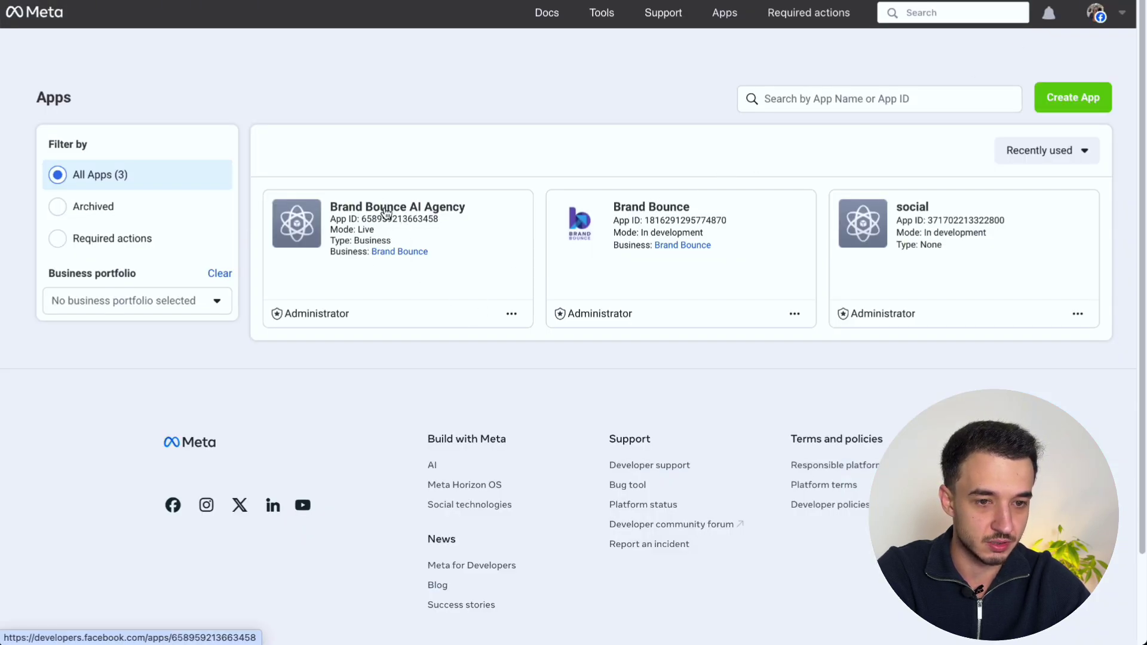
pyautogui.click(385, 212)
pyautogui.moveTo(384, 52)
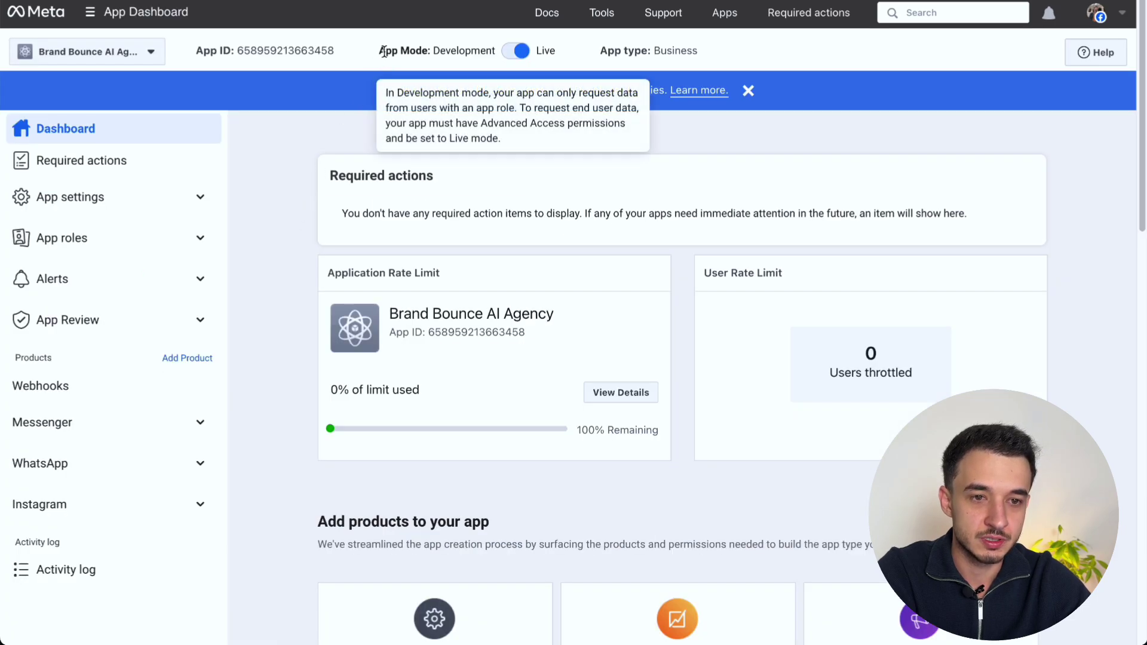
pyautogui.moveTo(380, 51); pyautogui.dragTo(499, 51)
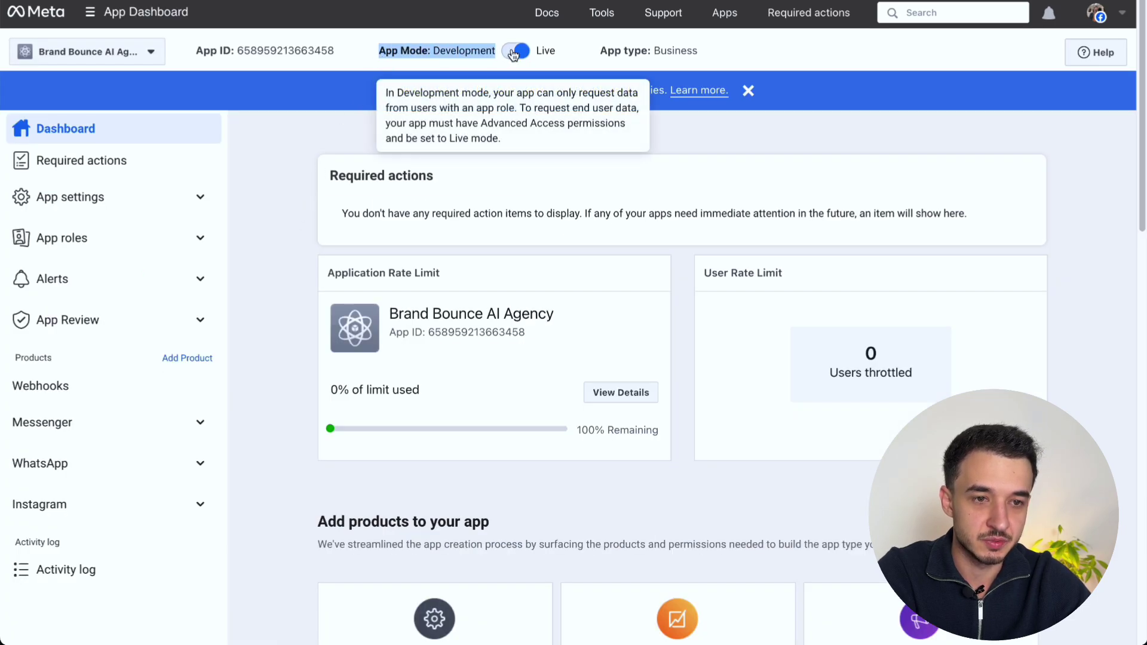
pyautogui.doubleClick(459, 51)
pyautogui.click(414, 49)
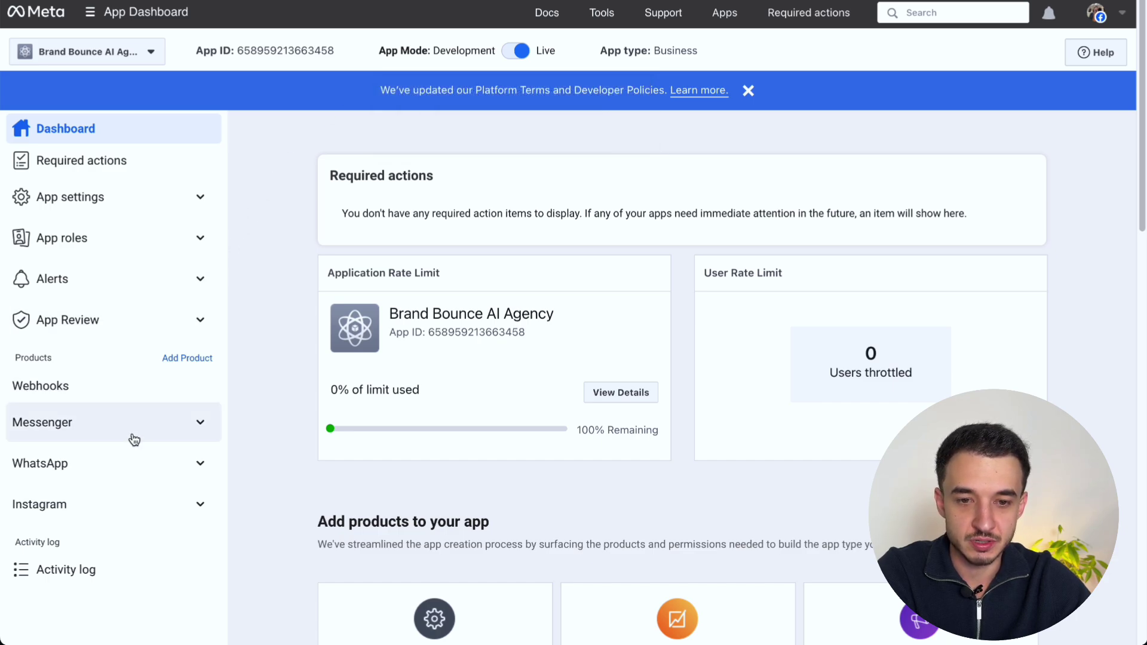
pyautogui.scroll(-1, 133, 438)
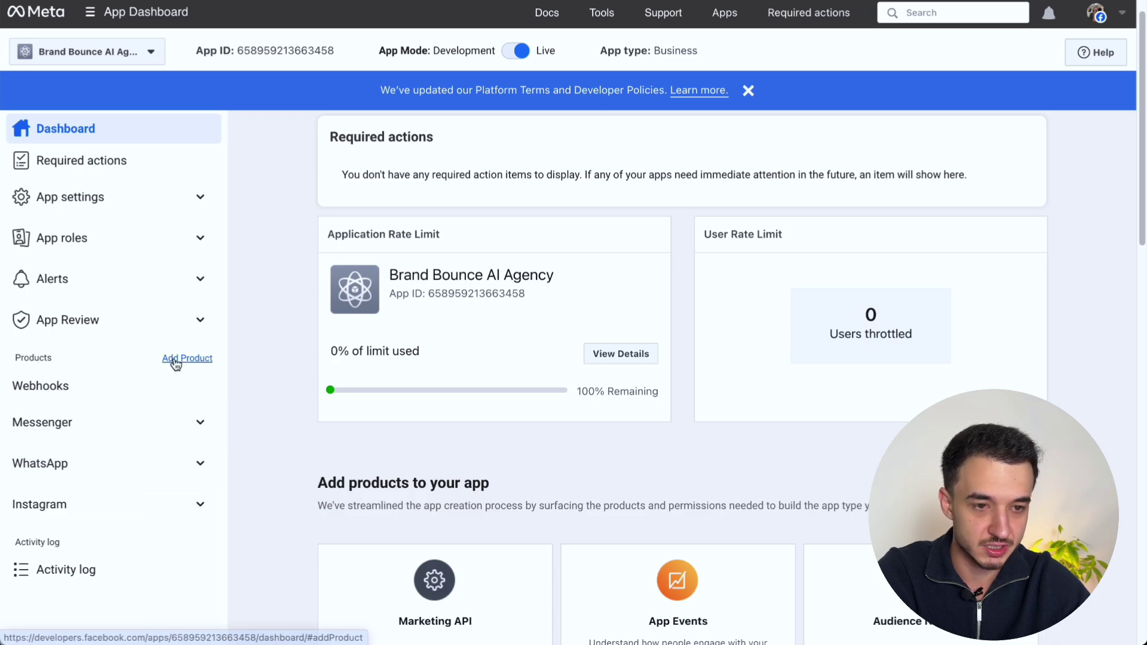
pyautogui.scroll(-4, 648, 334)
pyautogui.scroll(-12, 649, 338)
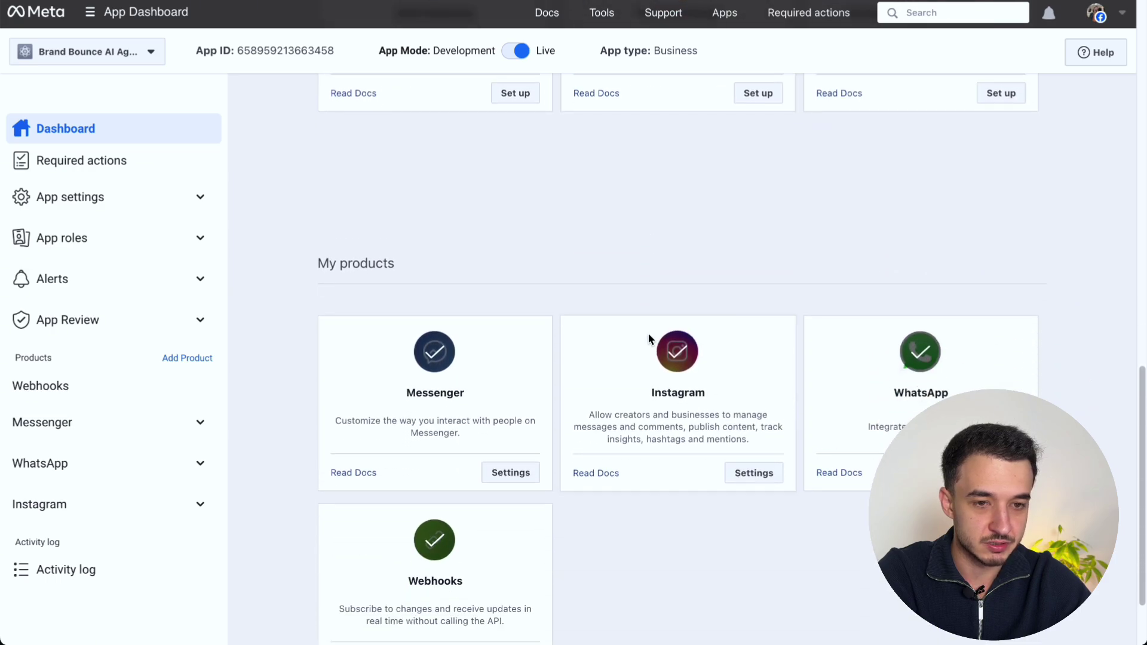
pyautogui.moveTo(395, 162); pyautogui.dragTo(316, 162)
pyautogui.scroll(2, 622, 184)
pyautogui.scroll(10, 622, 187)
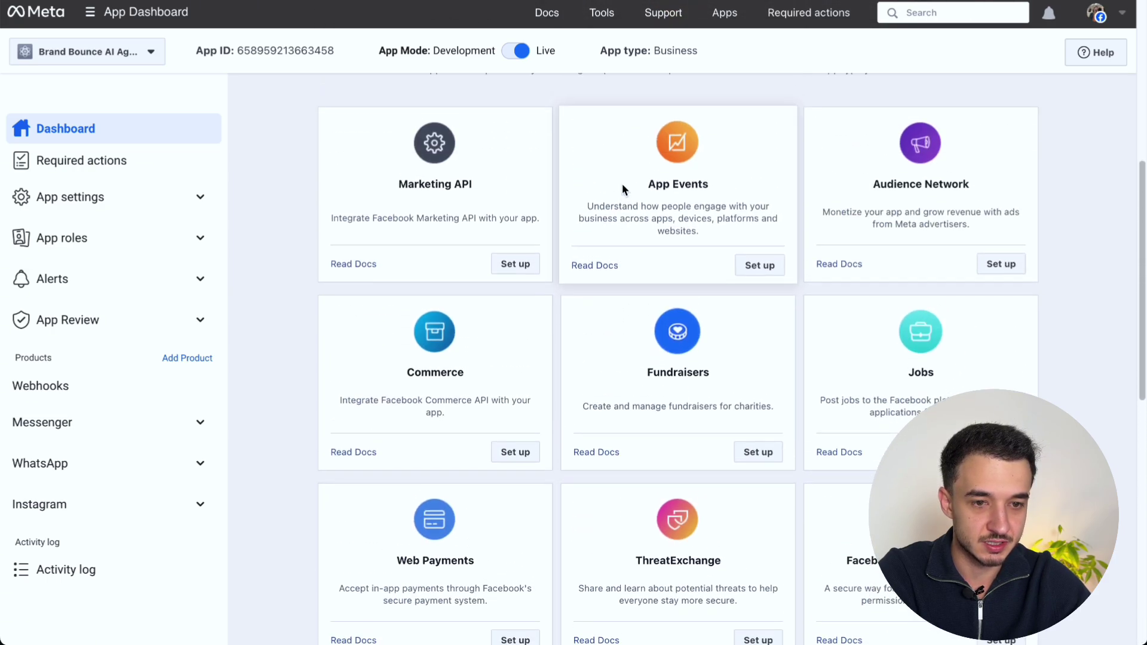
pyautogui.tripleClick(442, 306)
pyautogui.click(612, 304)
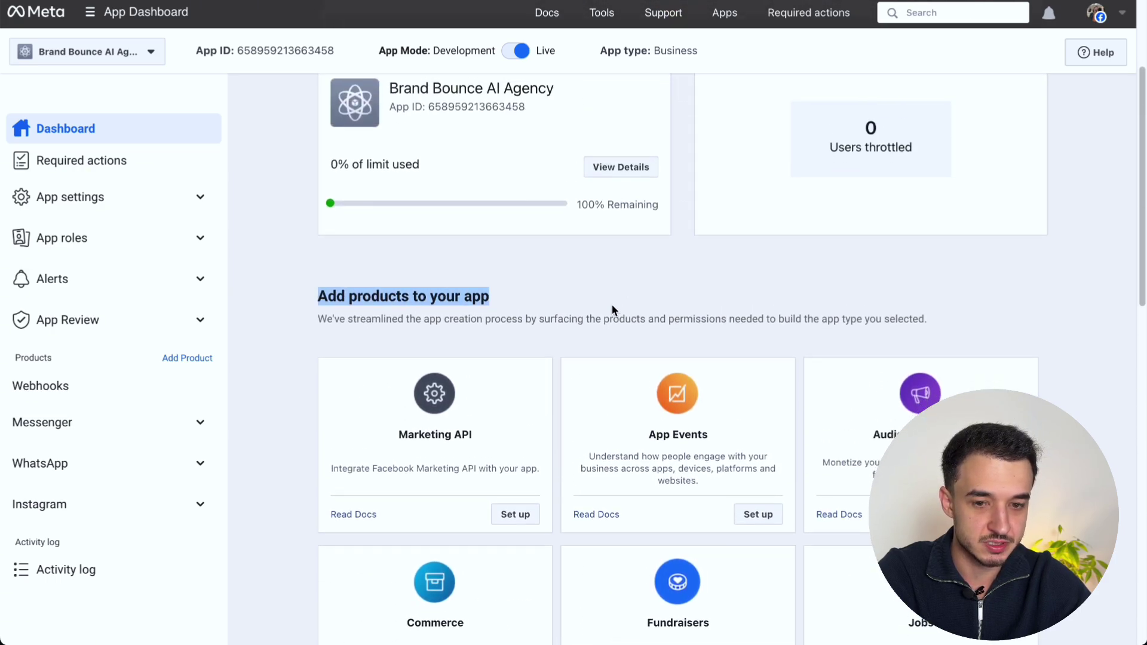
pyautogui.scroll(-10, 612, 304)
pyautogui.scroll(-5, 611, 303)
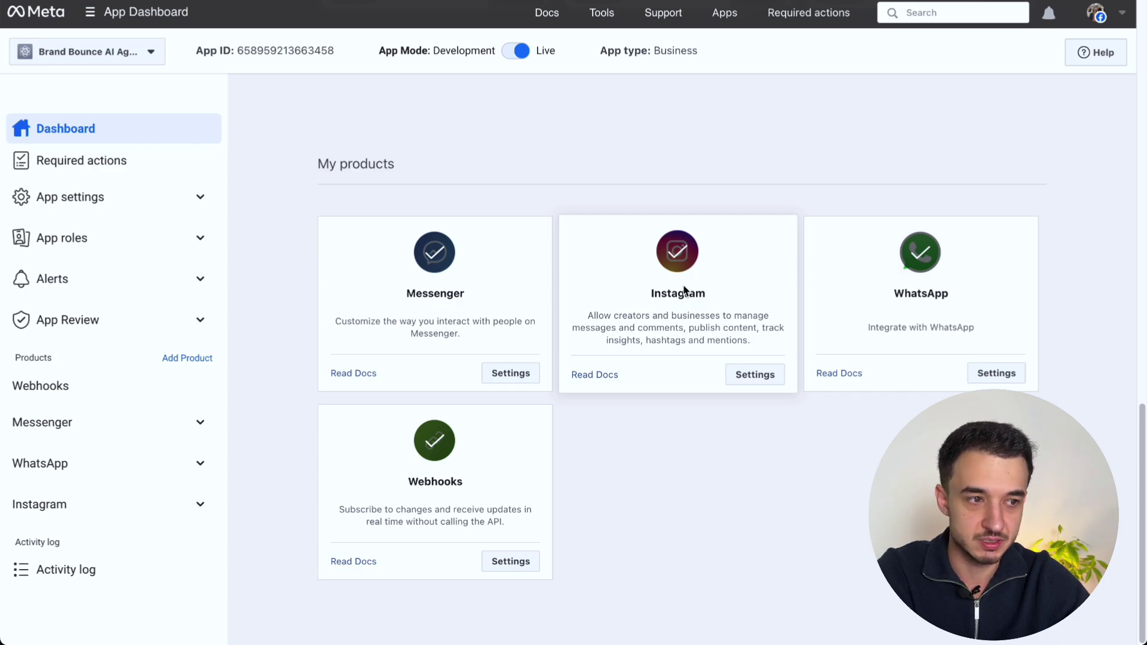
pyautogui.scroll(1, 656, 220)
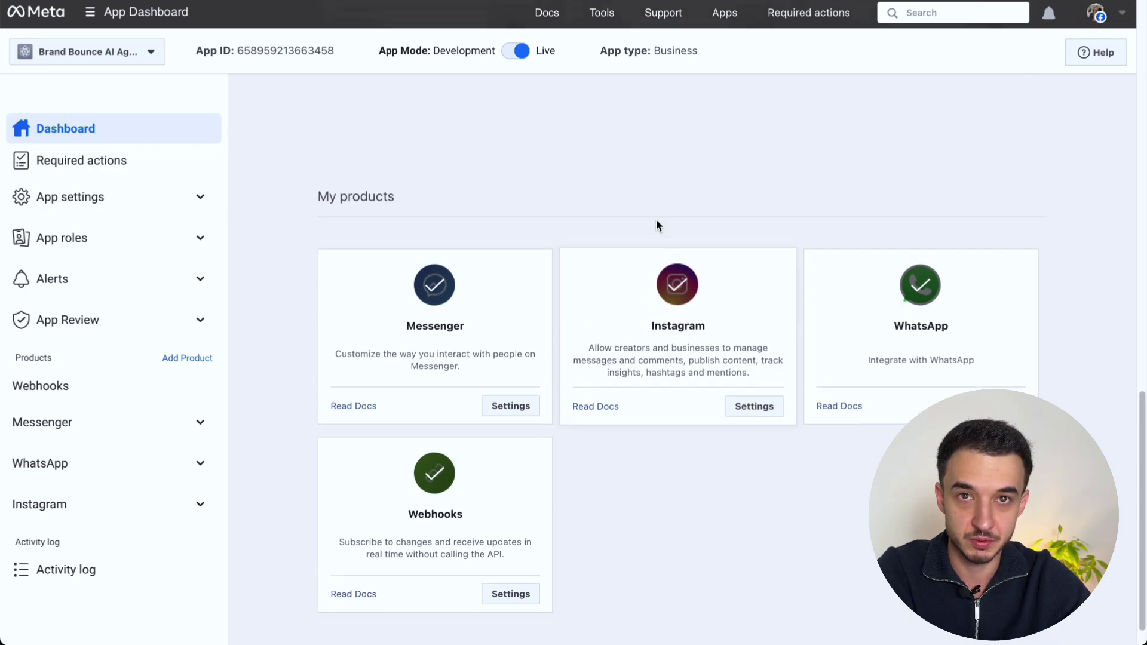
pyautogui.scroll(1, 656, 223)
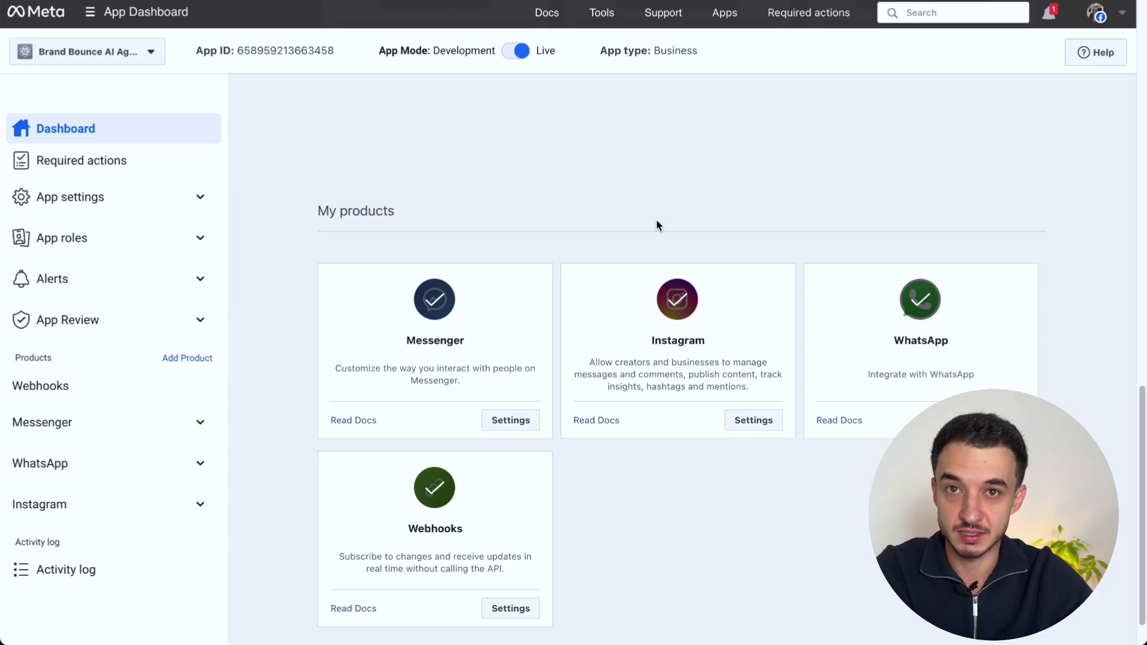
pyautogui.scroll(-2, 657, 221)
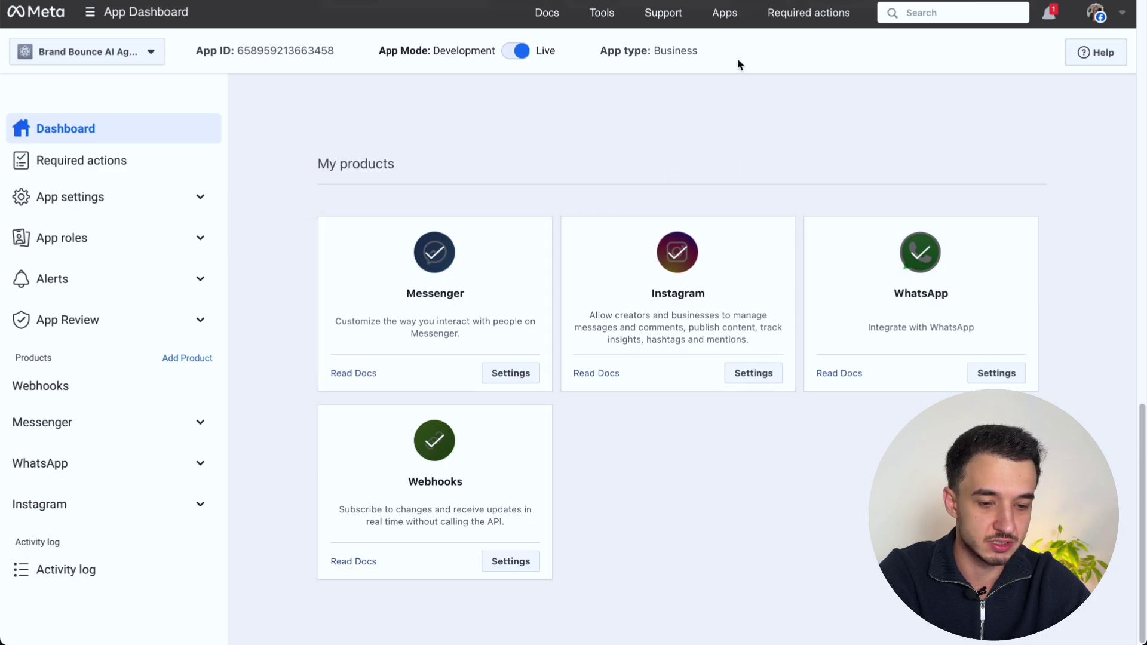
pyautogui.press('super+t')
# Step: Load the Graph API Explorer, keeping Brand Bounce AI Agency as the app and choosing the token type
pyautogui.write('developers.facebook.com')
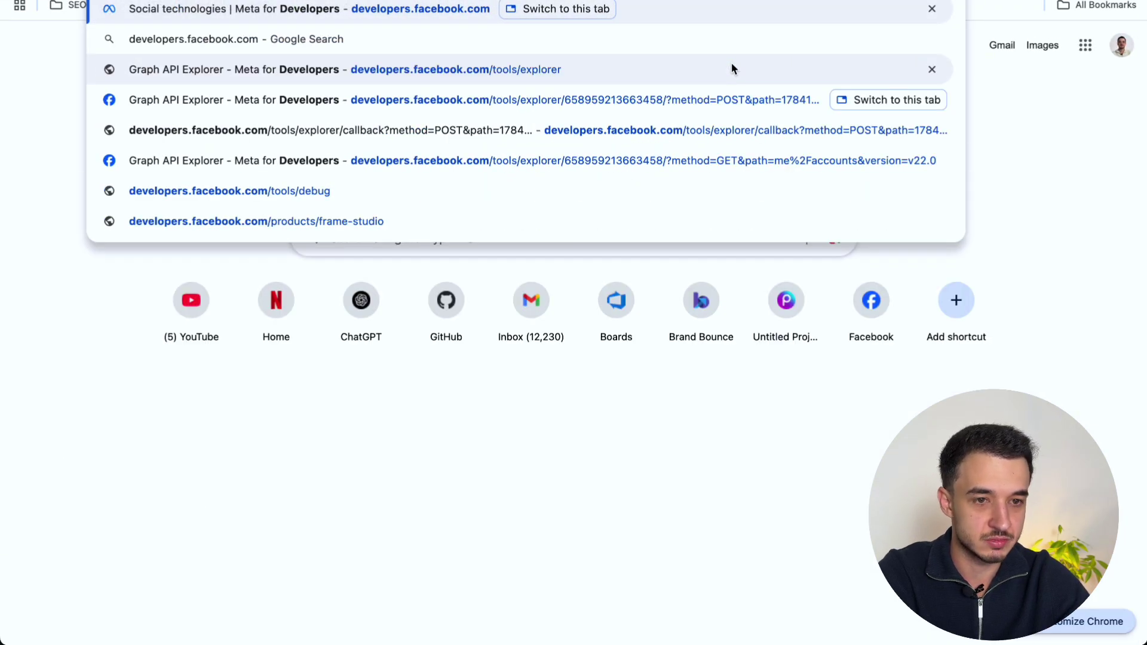
pyautogui.write('/')
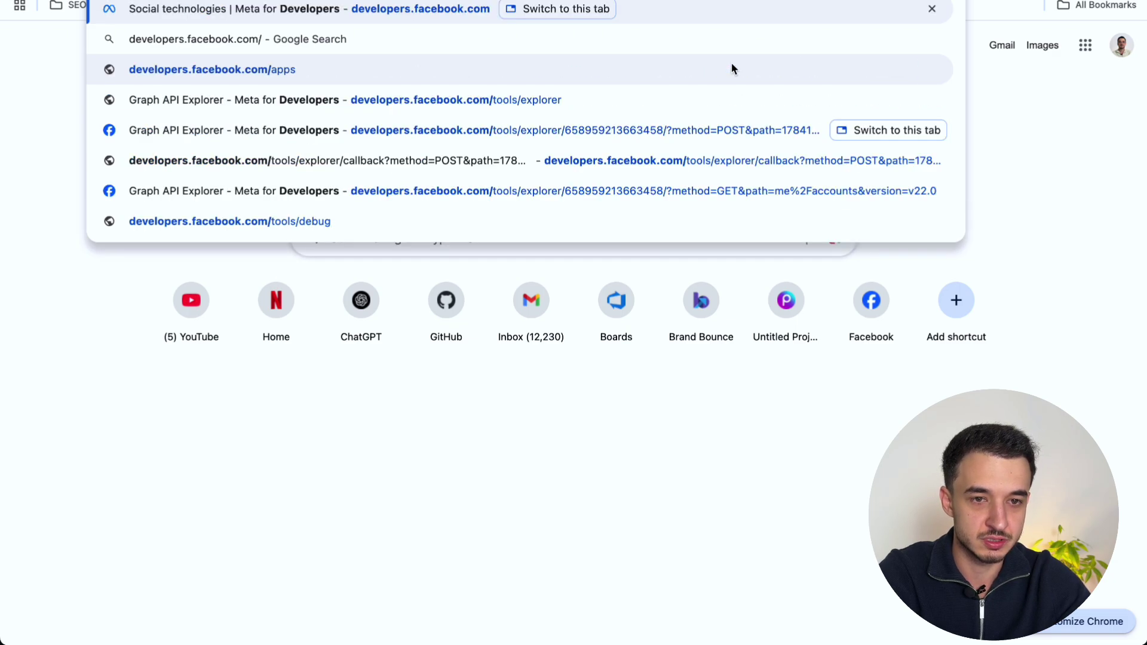
pyautogui.write('tools/explore')
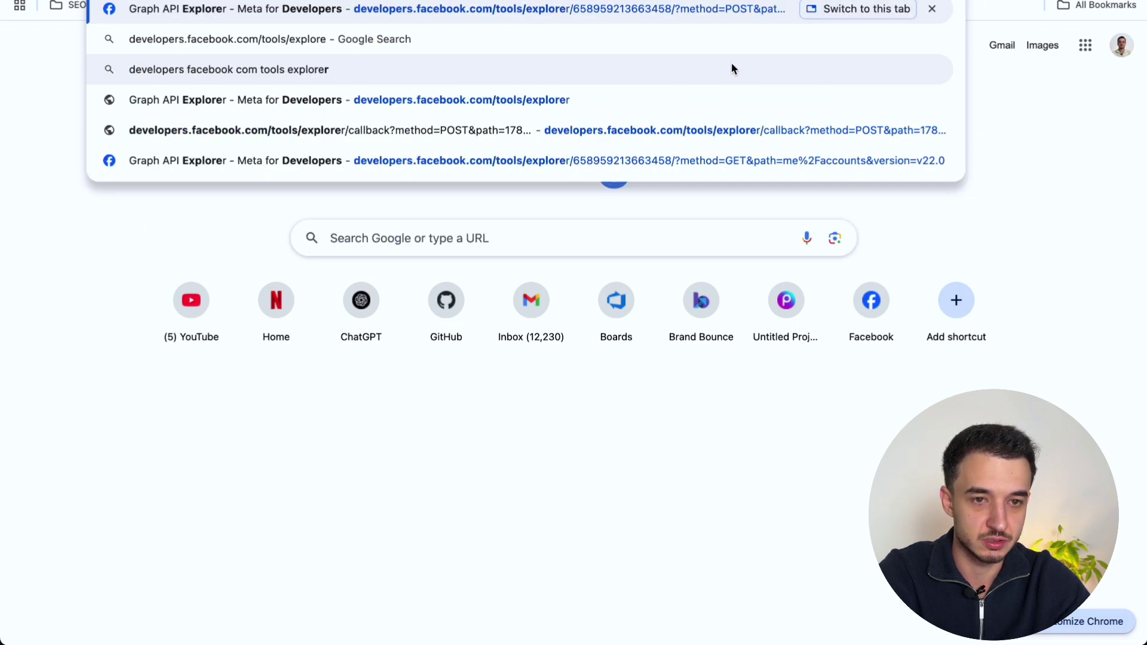
pyautogui.write('r')
pyautogui.press('Return')
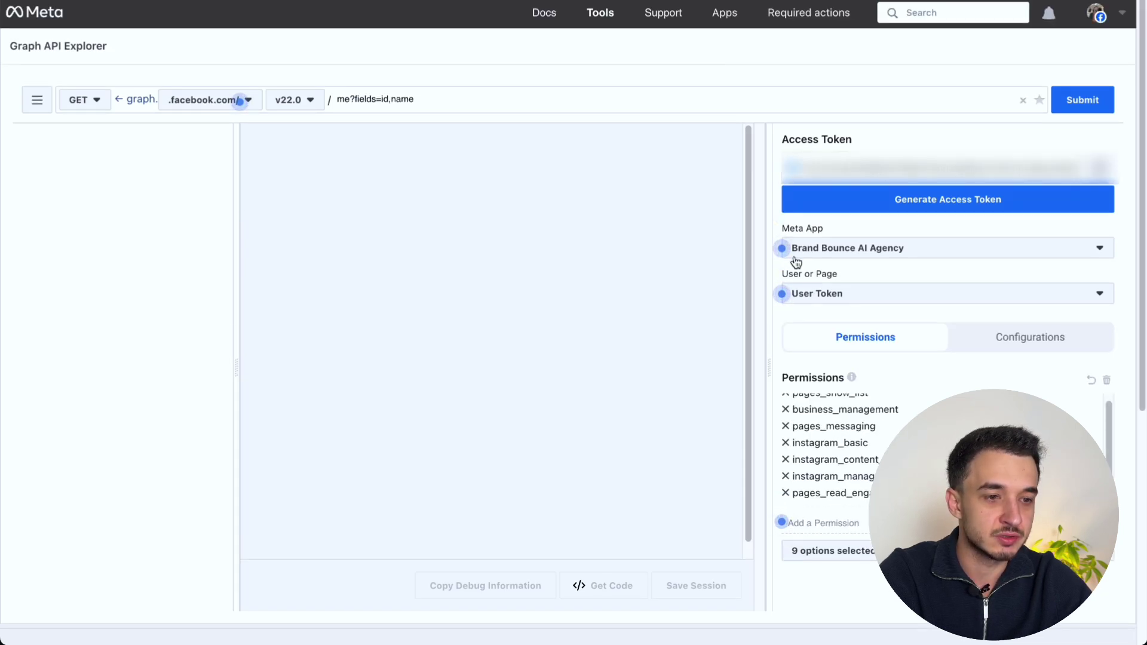
pyautogui.click(827, 252)
pyautogui.click(735, 277)
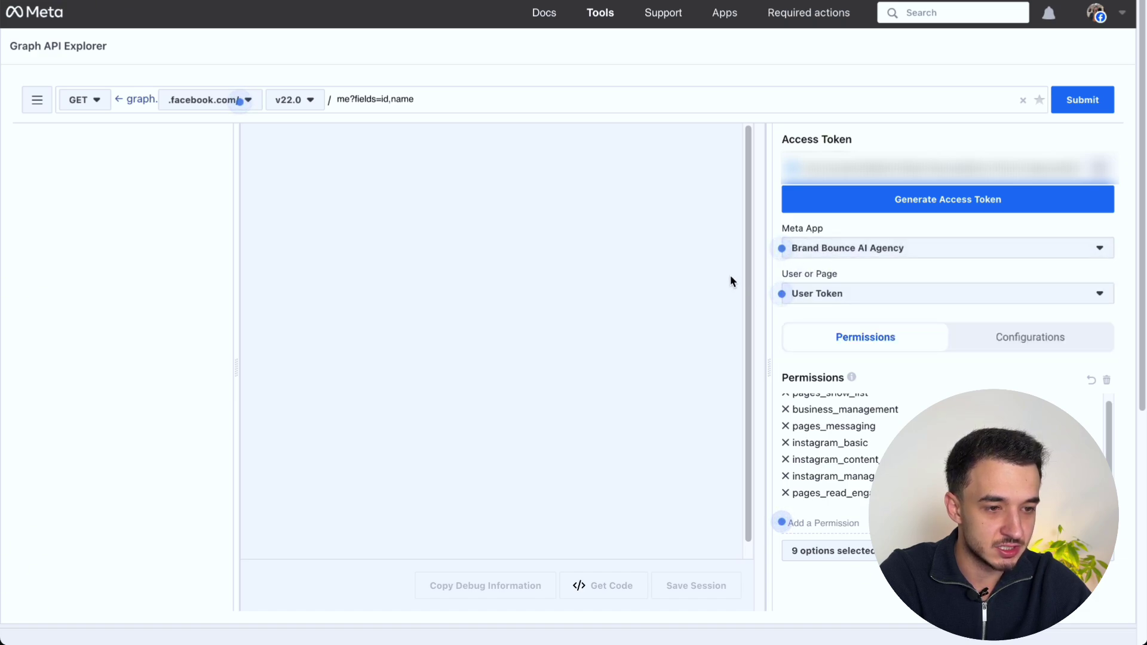
pyautogui.click(845, 298)
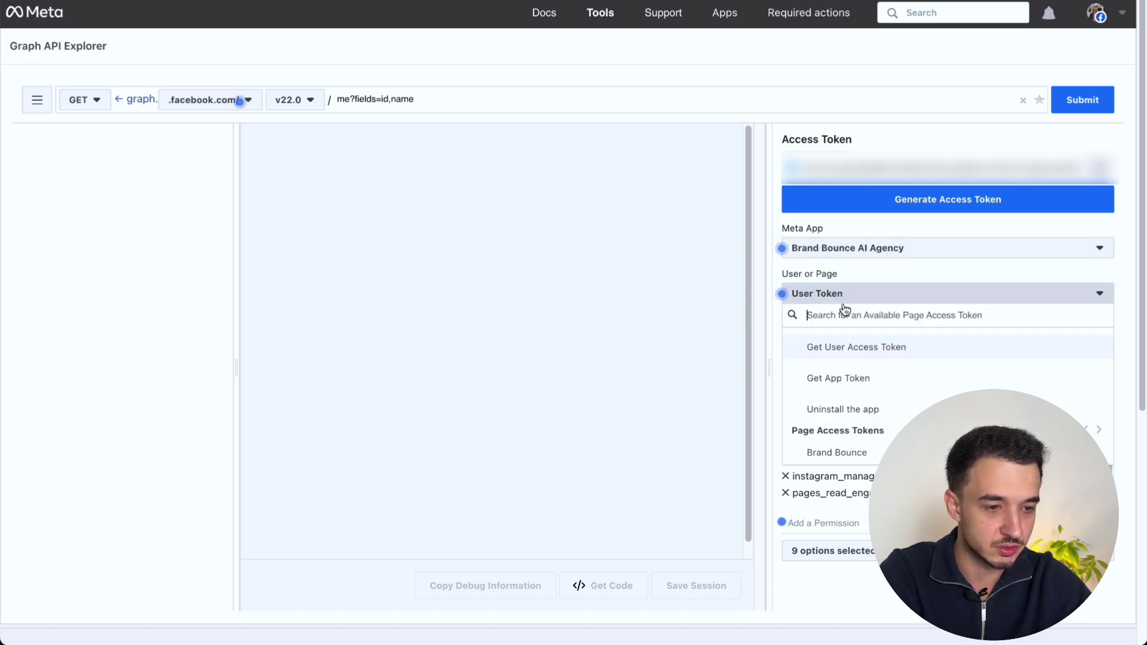
pyautogui.click(844, 374)
# Step: Review the business_management, instagram_basic, instagram_content_publish and pages permissions, then reconnect to issue the token
pyautogui.scroll(-2, 822, 382)
pyautogui.scroll(2, 822, 382)
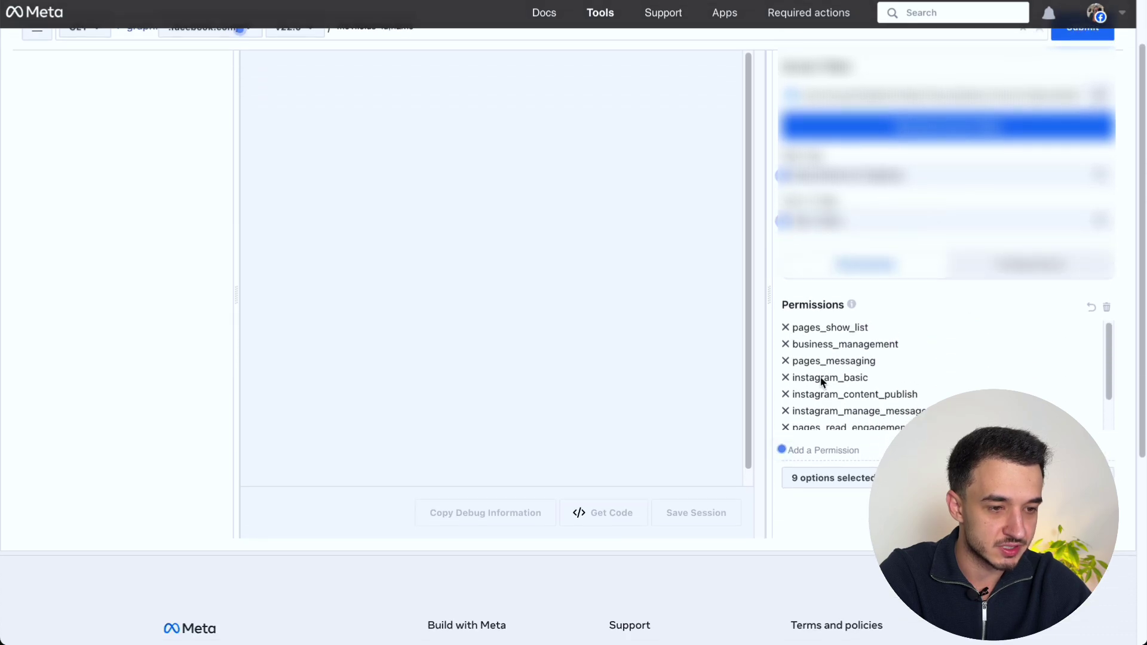
pyautogui.scroll(2, 751, 350)
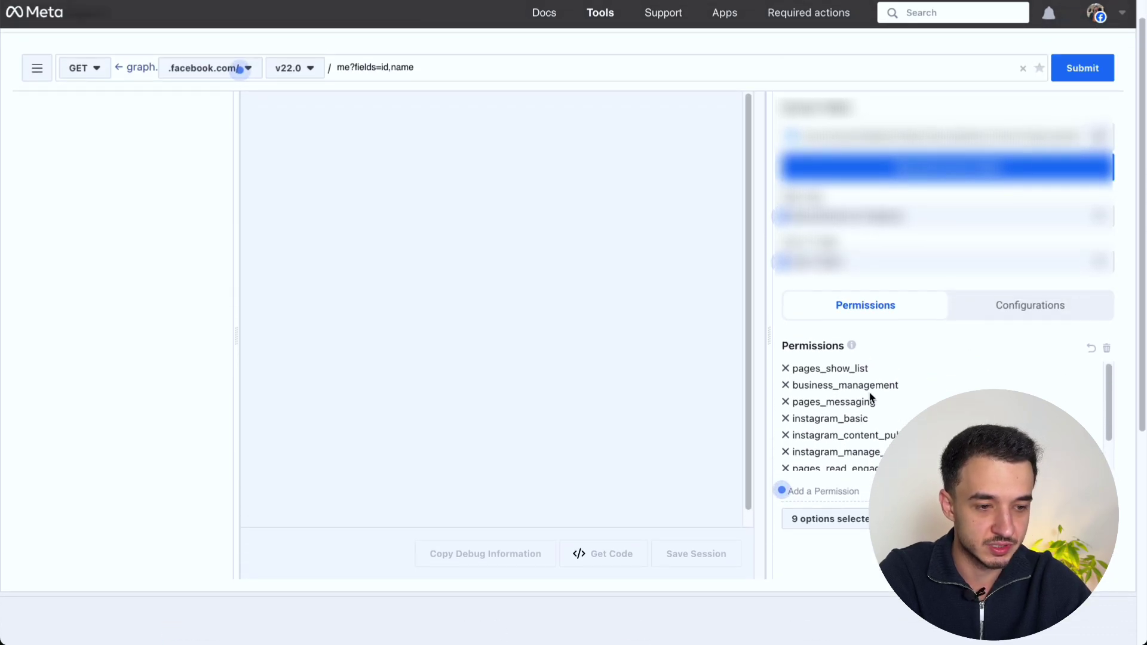
pyautogui.scroll(-1, 871, 397)
pyautogui.scroll(1, 870, 397)
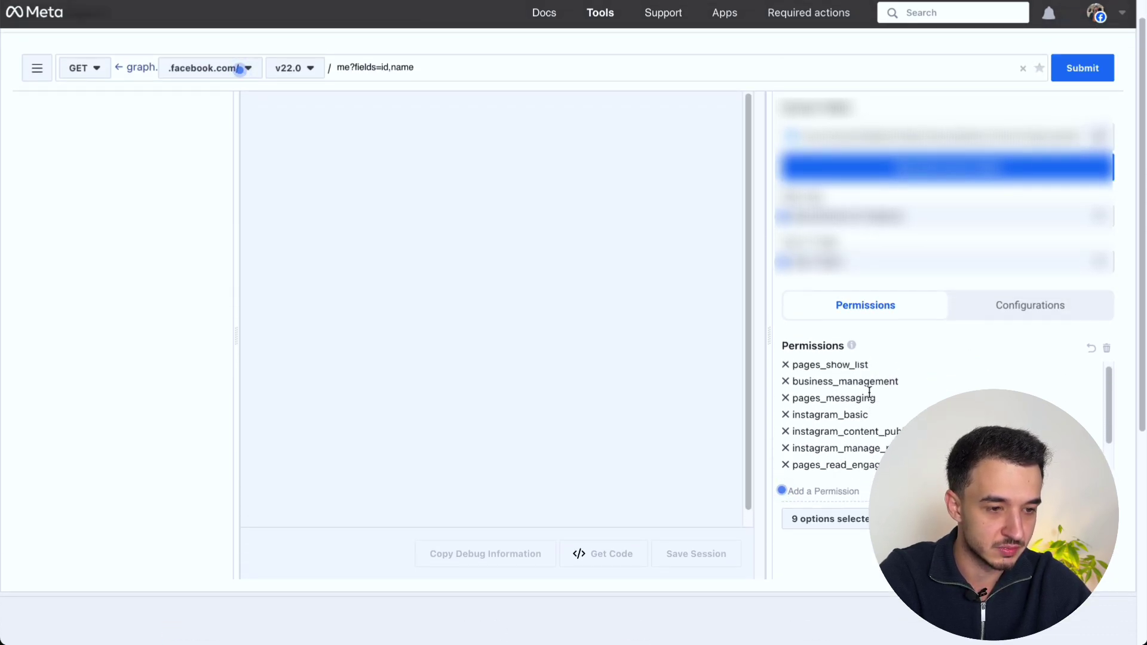
pyautogui.doubleClick(867, 381)
pyautogui.scroll(-1, 867, 381)
pyautogui.scroll(1, 867, 381)
pyautogui.scroll(-1, 867, 381)
pyautogui.doubleClick(864, 389)
pyautogui.scroll(1, 864, 388)
pyautogui.click(851, 381)
pyautogui.doubleClick(851, 382)
pyautogui.scroll(-1, 851, 383)
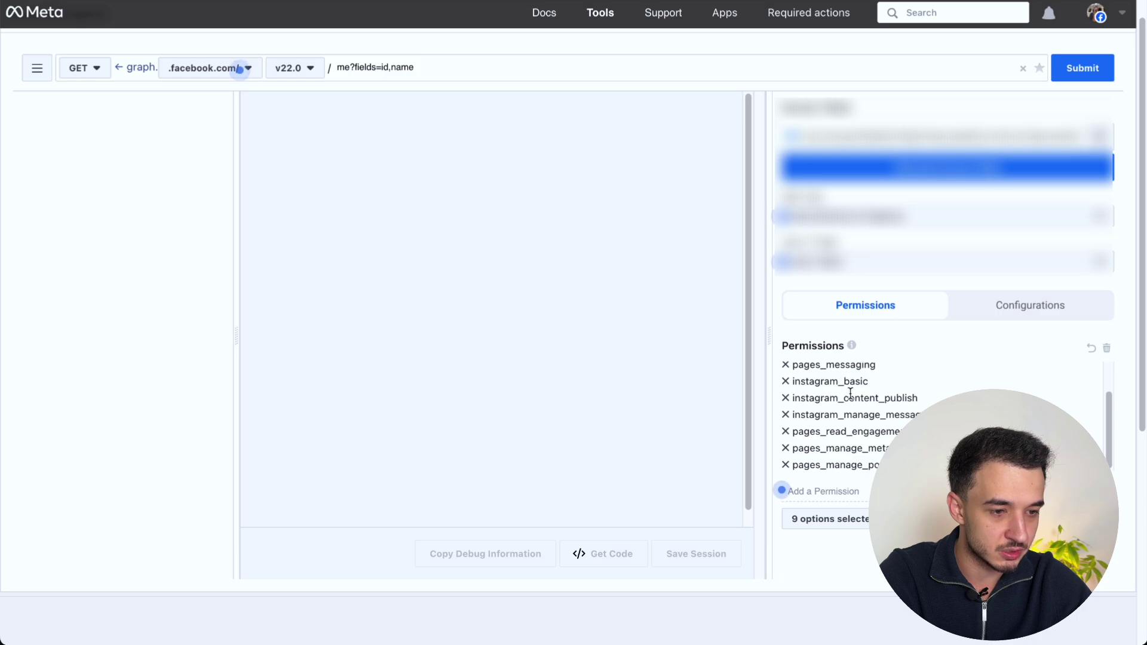
pyautogui.doubleClick(851, 396)
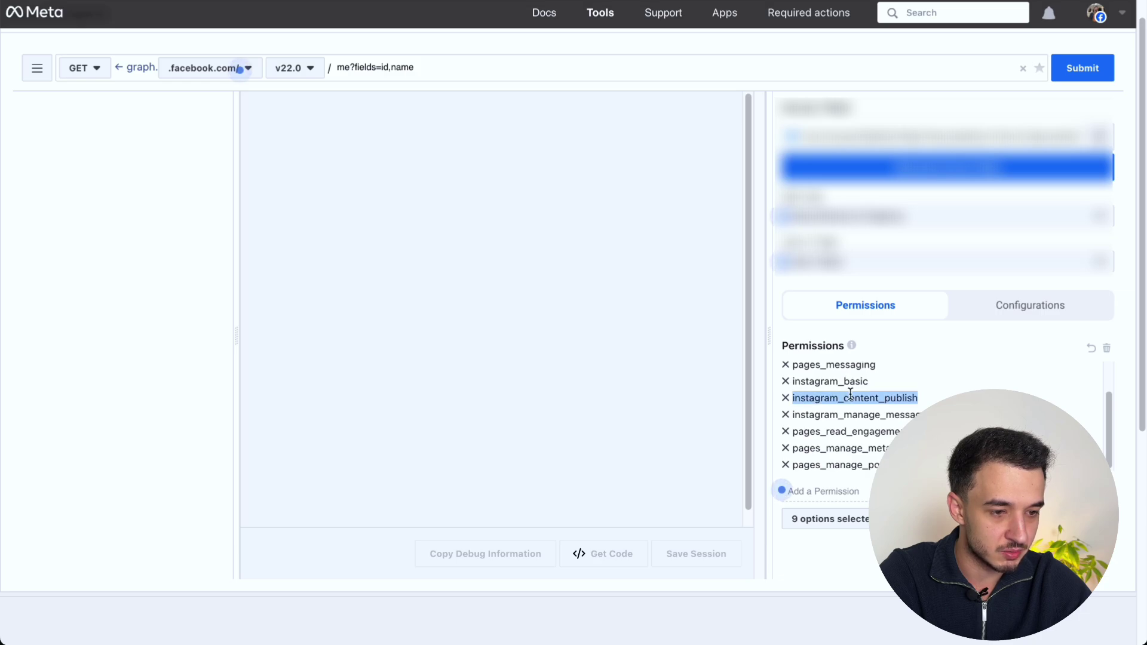
pyautogui.doubleClick(846, 449)
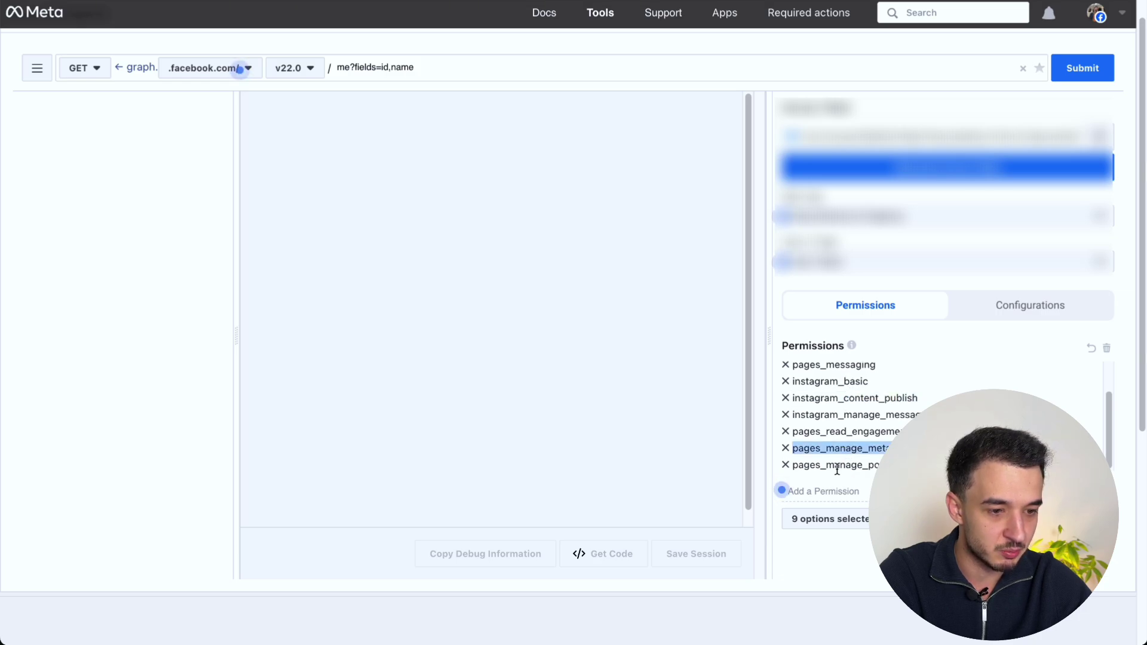
pyautogui.doubleClick(837, 466)
pyautogui.click(836, 469)
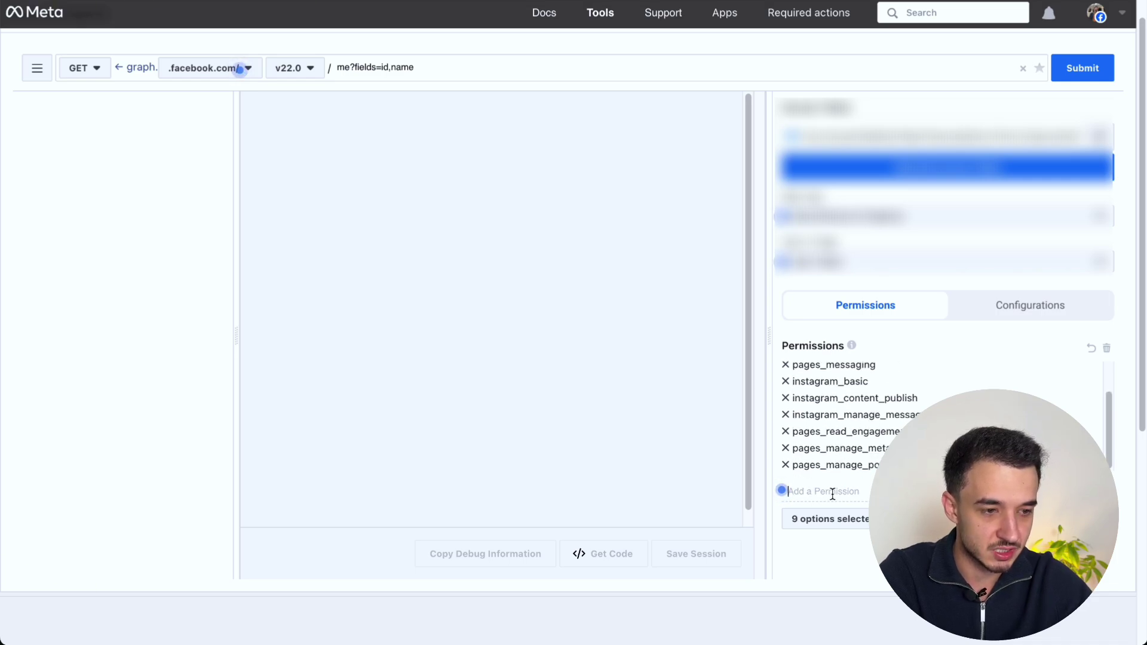
pyautogui.scroll(1, 864, 443)
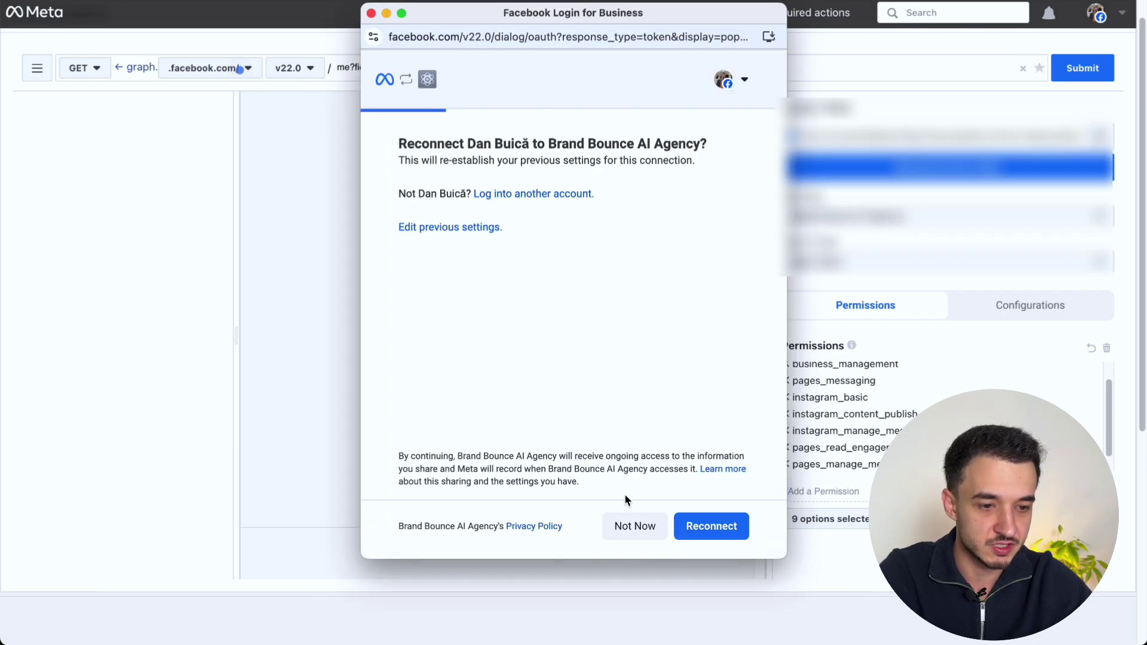
pyautogui.click(711, 527)
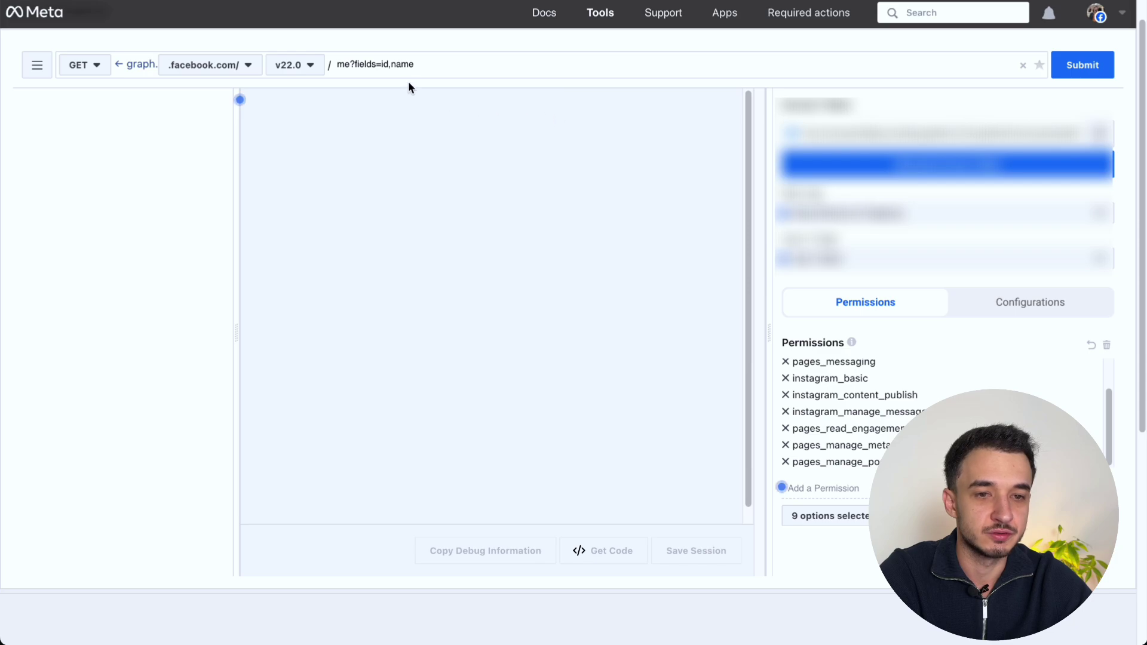
# Step: Run a GET request on me/accounts and select the Brand Bounce page's id in the response
pyautogui.moveTo(420, 64); pyautogui.dragTo(319, 63)
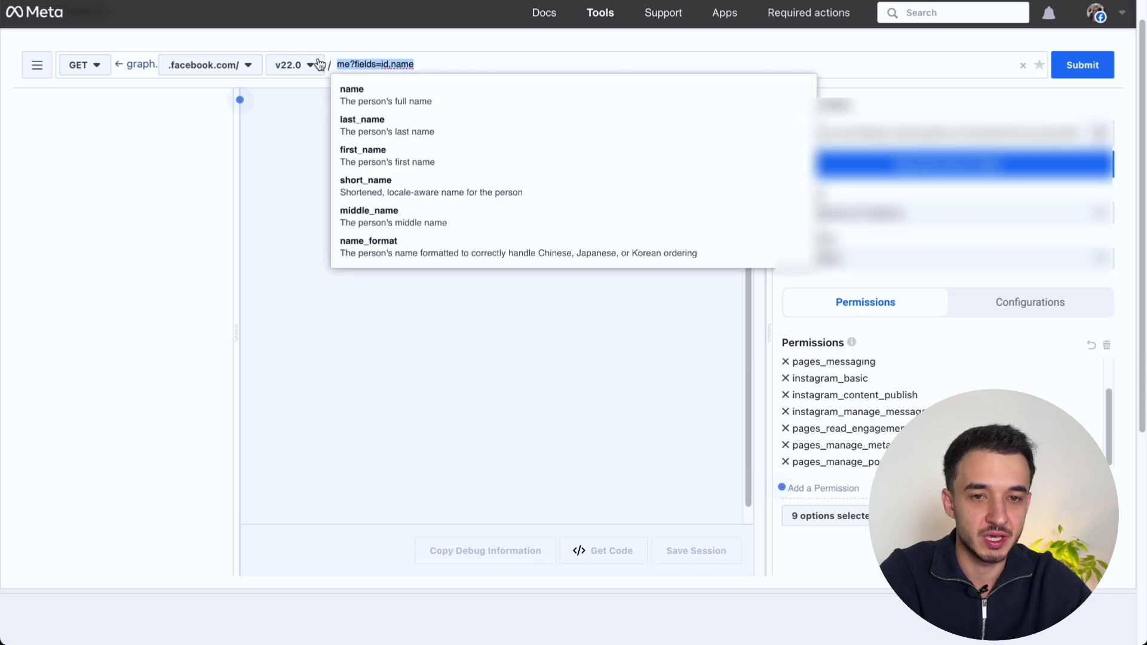
pyautogui.click(96, 66)
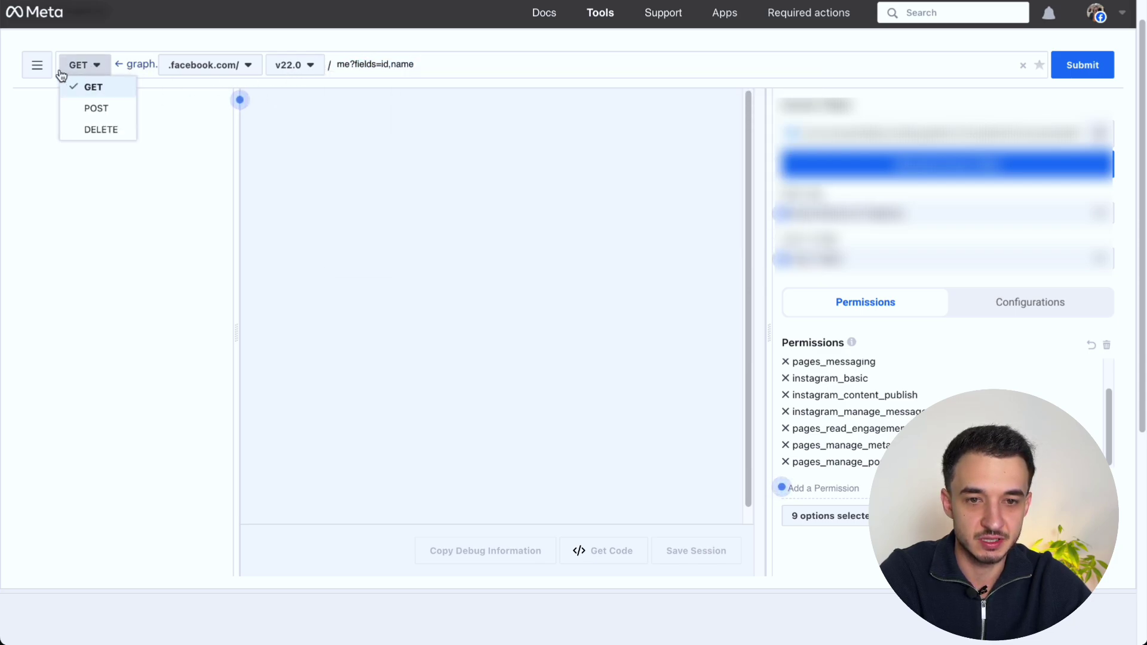
pyautogui.click(90, 67)
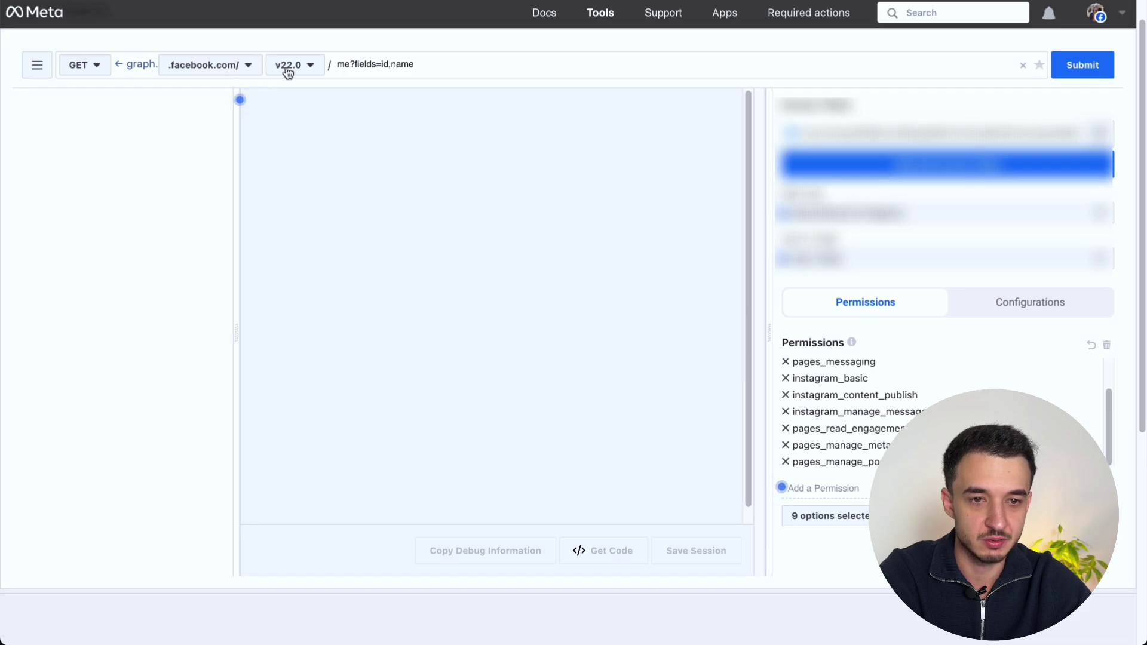
pyautogui.moveTo(429, 67)
pyautogui.mouseDown()
pyautogui.moveTo(317, 57)
pyautogui.moveTo(448, 57)
pyautogui.mouseUp()
pyautogui.write('me/')
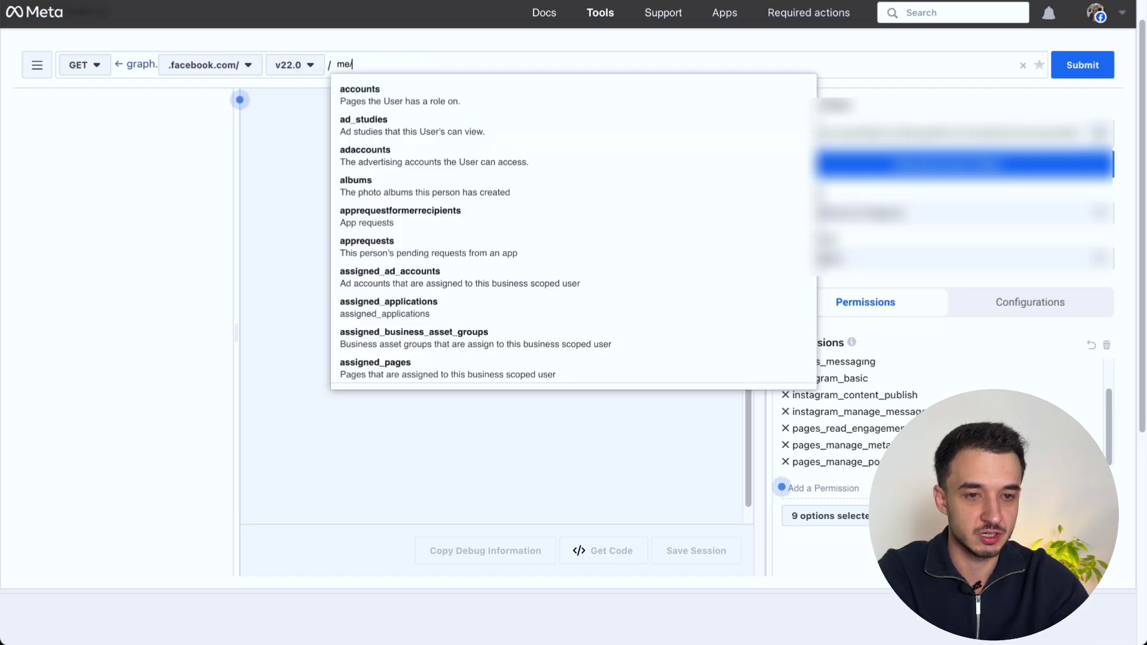
pyautogui.write('accounts')
pyautogui.press('Return')
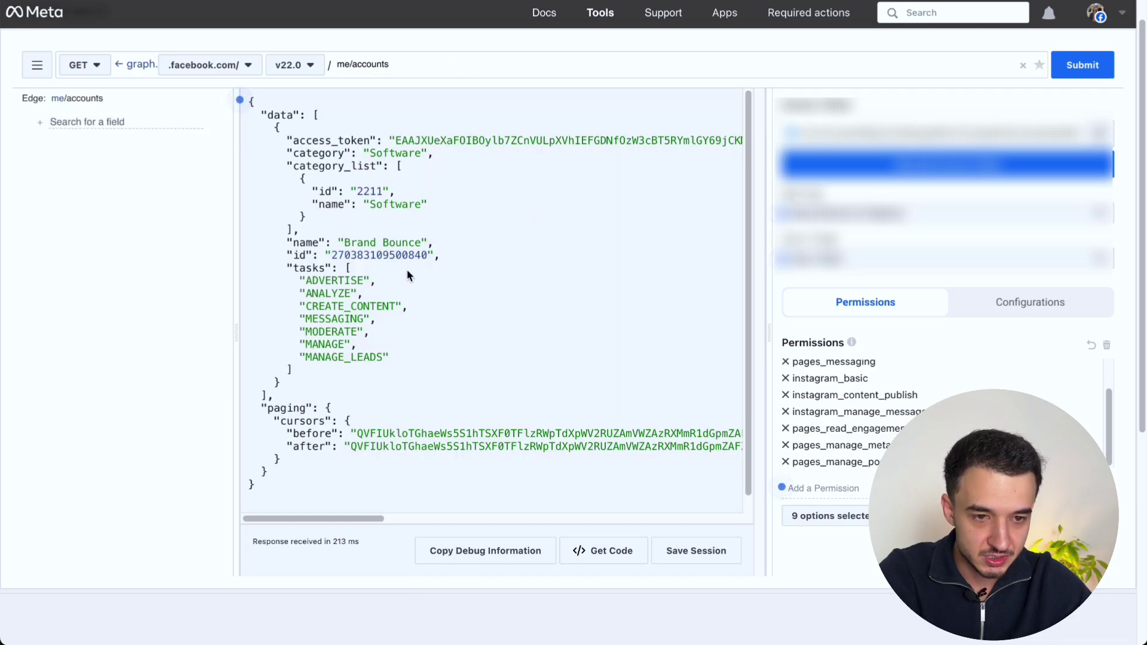
pyautogui.moveTo(442, 256); pyautogui.dragTo(251, 252)
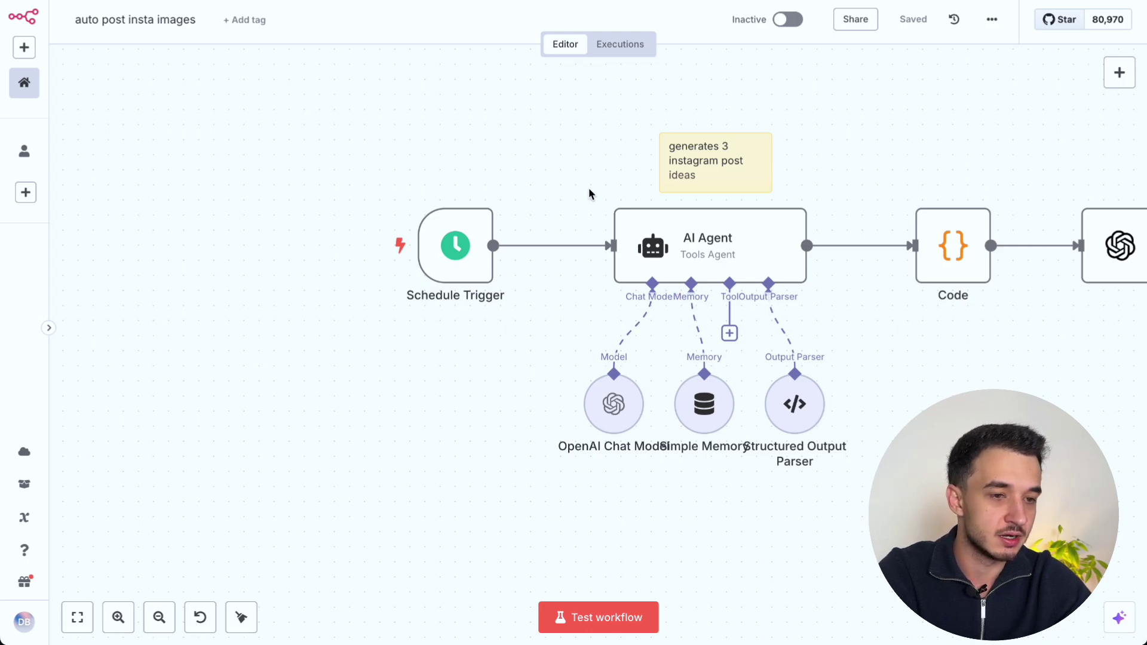
# Step: Add a Schedule Trigger node to the workflow
pyautogui.click(1120, 76)
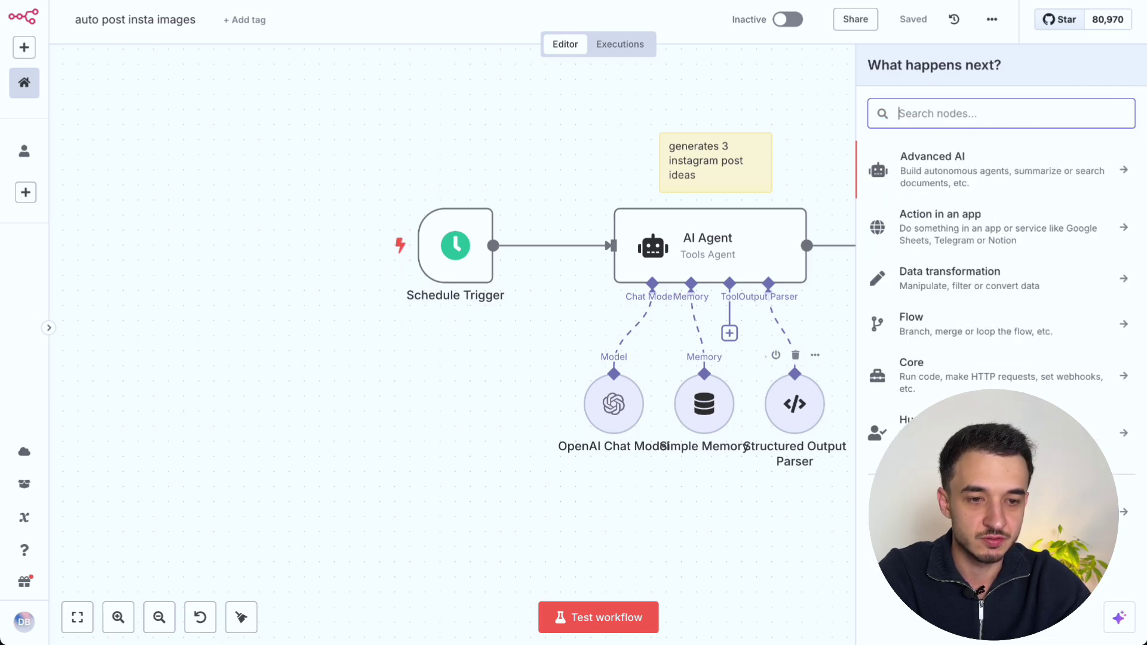
pyautogui.write('sche')
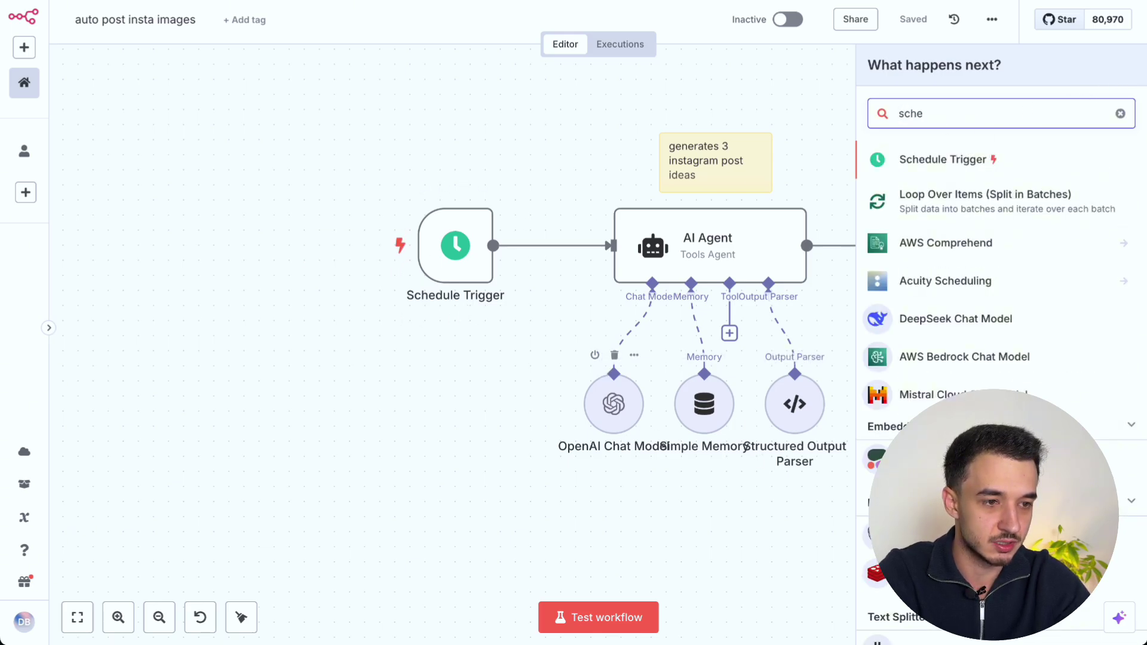
pyautogui.click(959, 157)
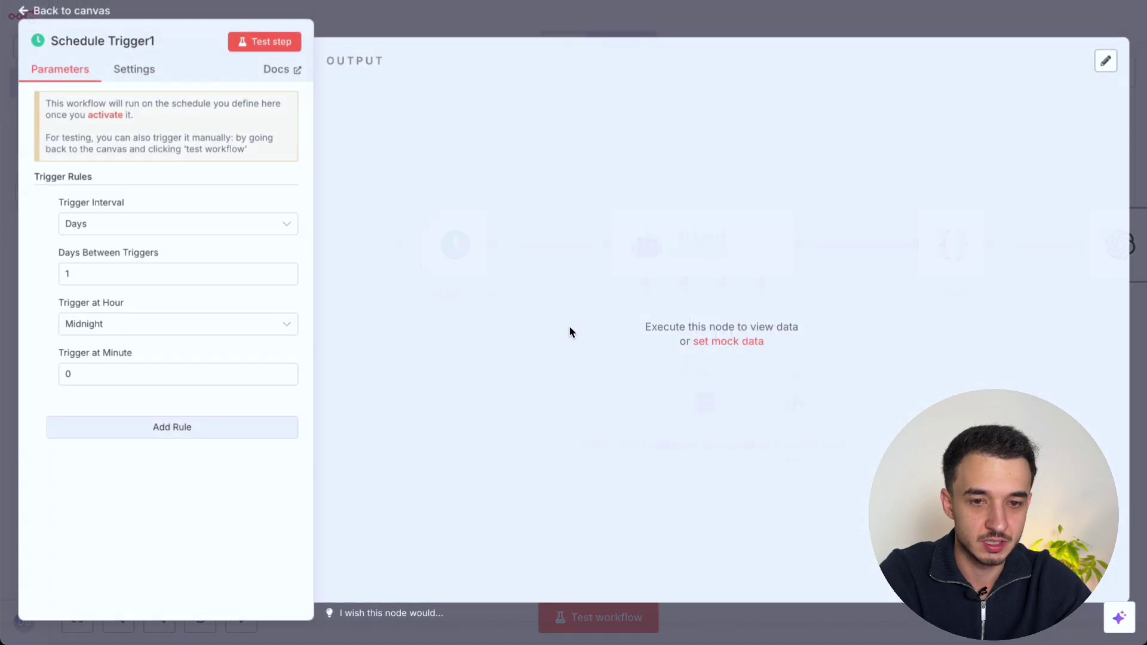
pyautogui.press('Escape')
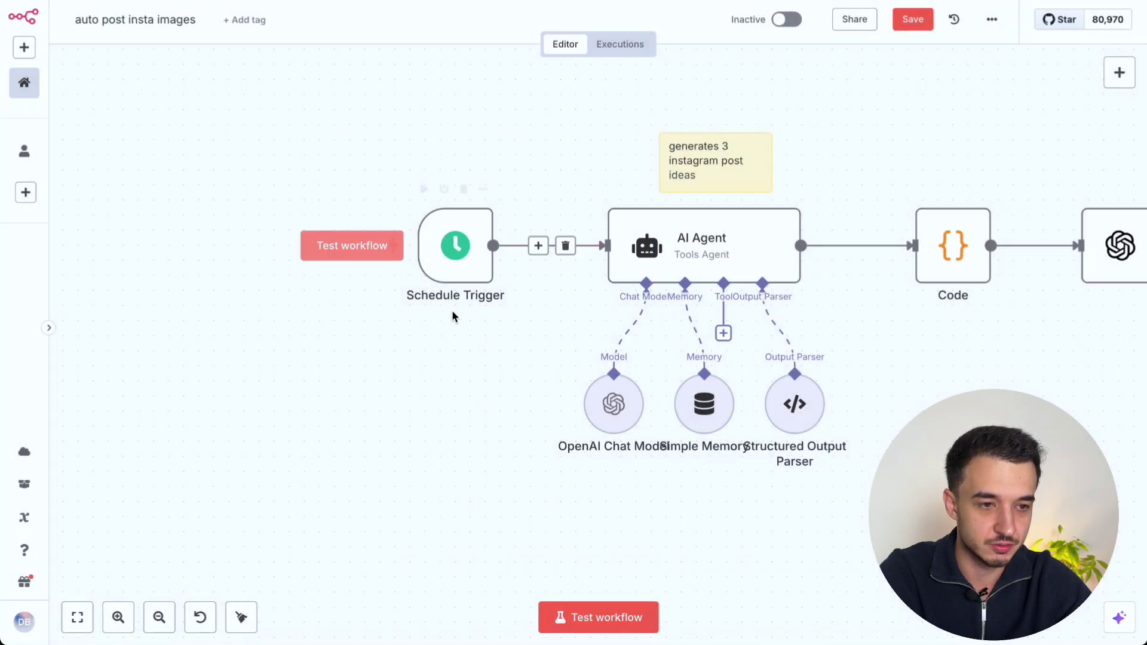
pyautogui.scroll(-2, 528, 138)
pyautogui.scroll(-5, 528, 138)
pyautogui.scroll(5, 527, 139)
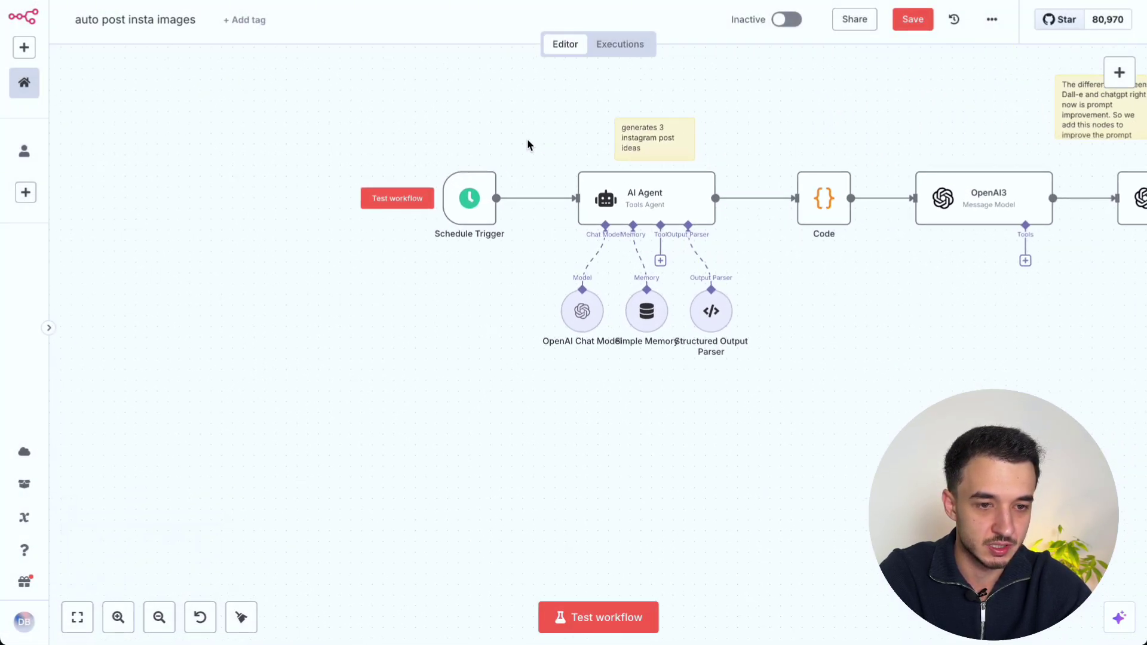
# Step: Check the trigger's weekly Tuesday 6pm schedule and test-run it to output one item
pyautogui.doubleClick(463, 203)
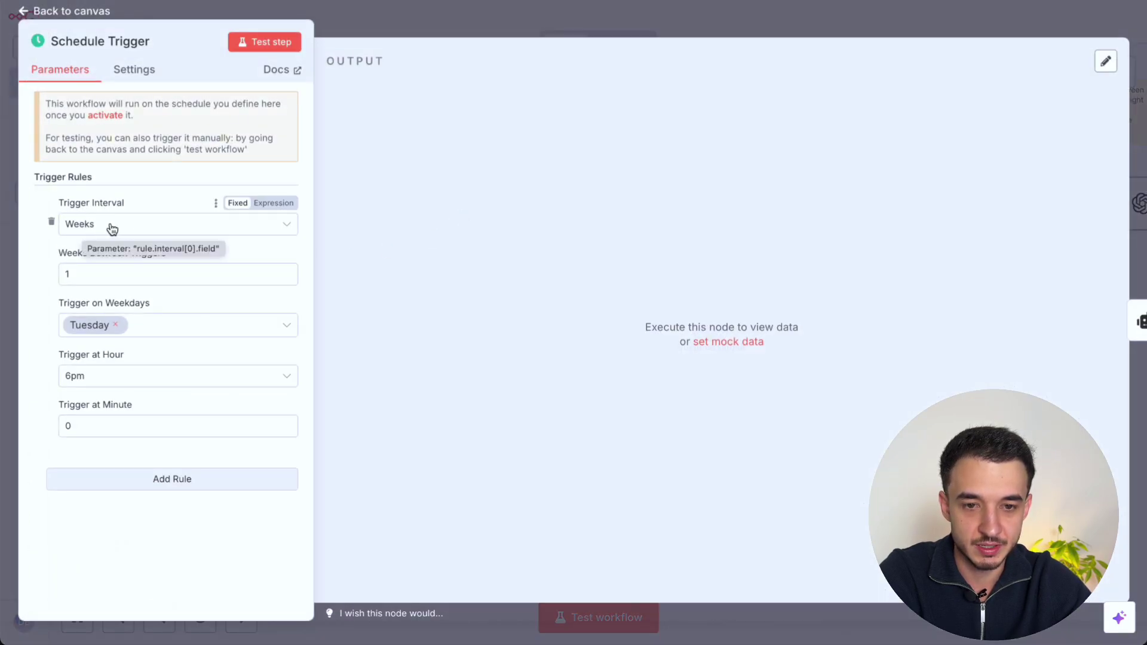
pyautogui.click(110, 281)
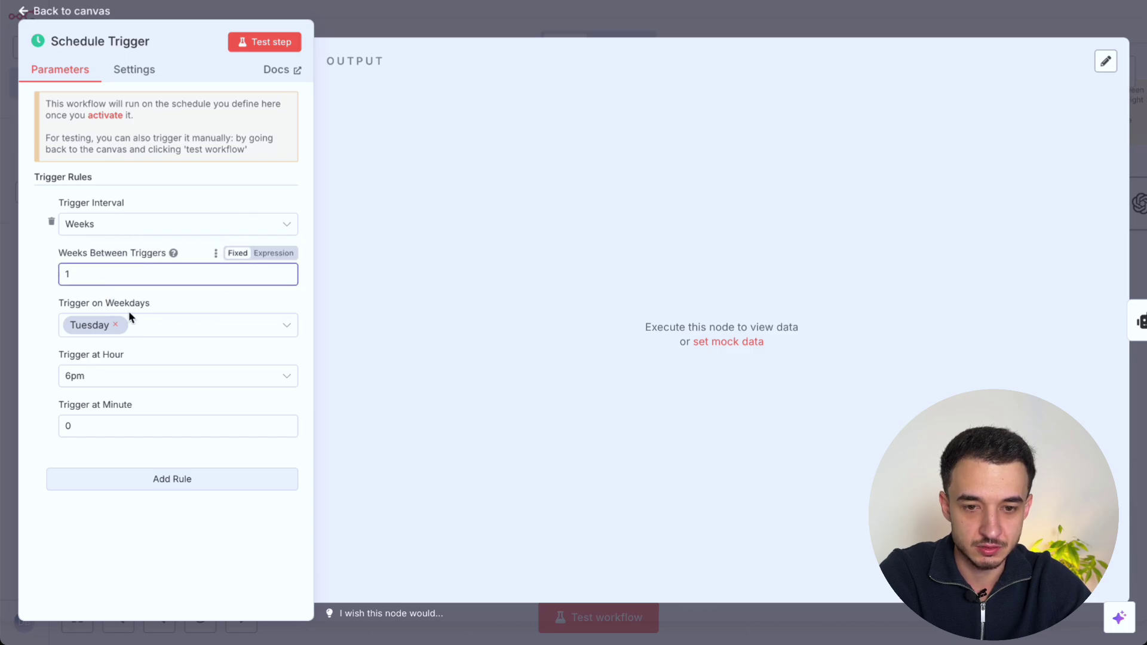
pyautogui.click(269, 45)
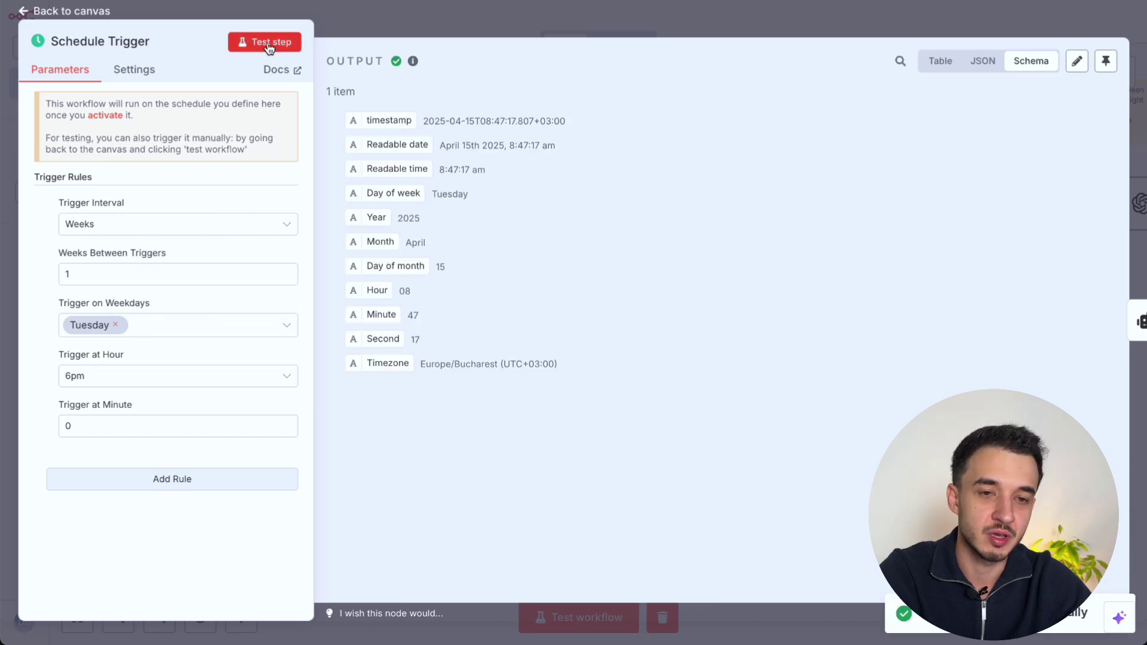
pyautogui.click(269, 44)
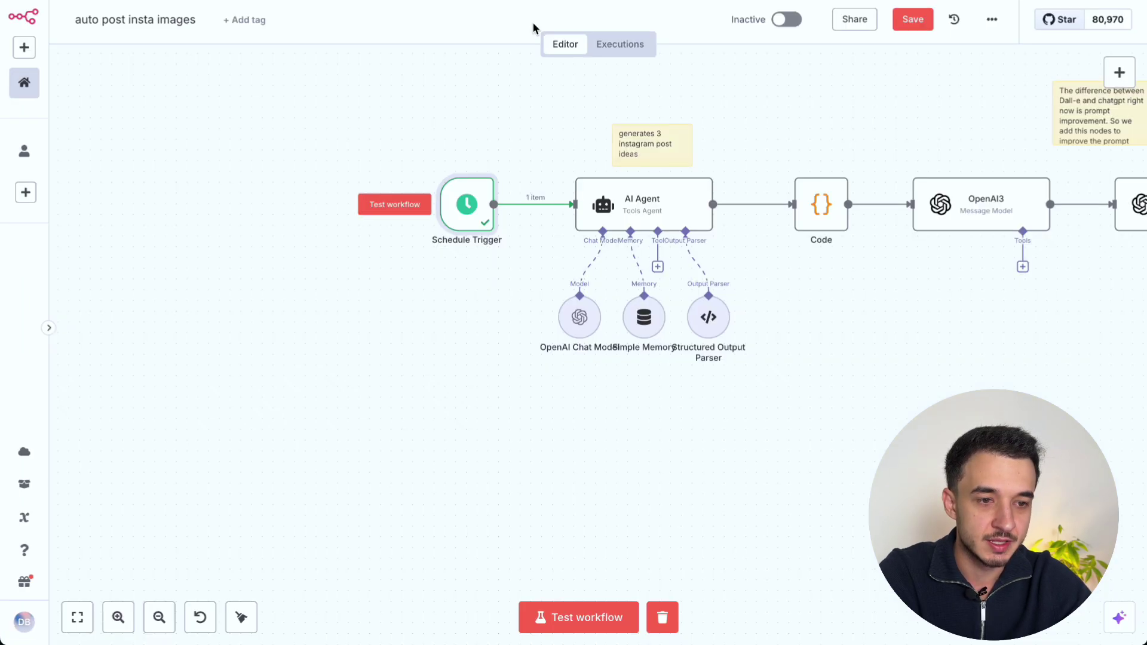
pyautogui.click(531, 22)
pyautogui.hscroll(3, 479, 152)
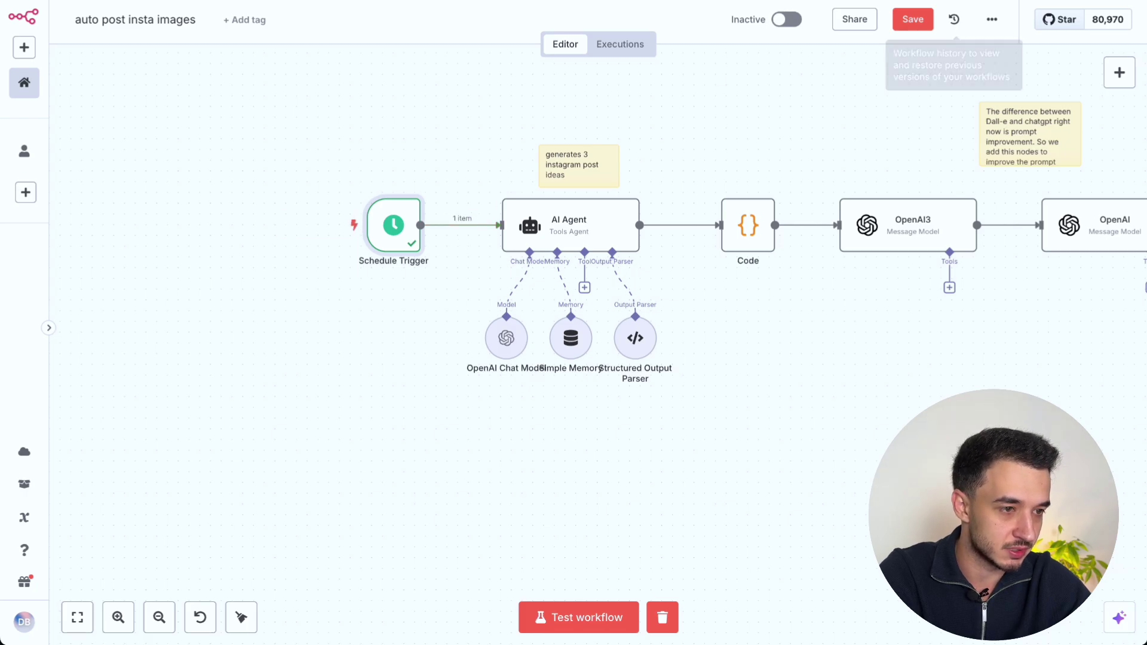
# Step: Add an AI Agent node and bring up its settings
pyautogui.click(453, 225)
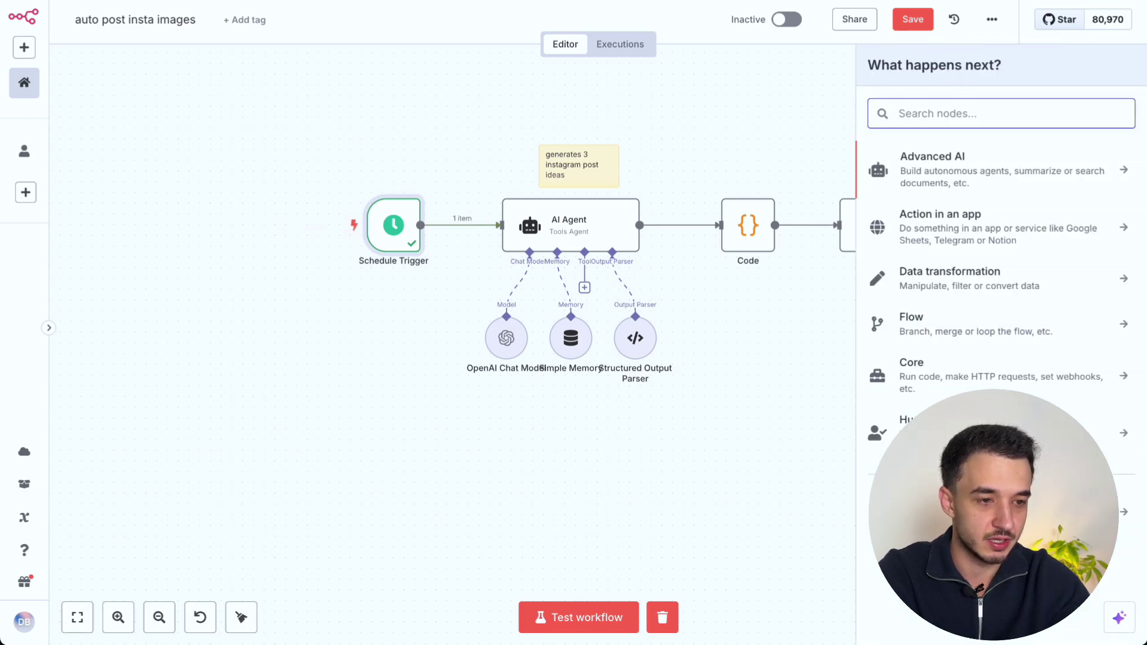
pyautogui.write('ai agent')
pyautogui.click(919, 160)
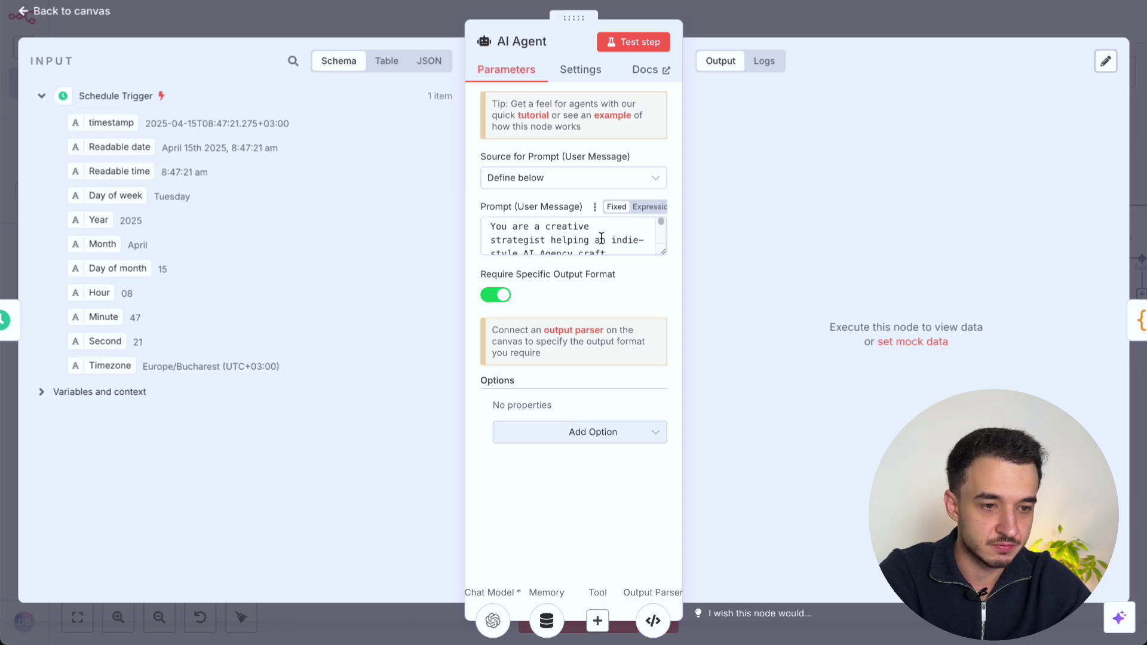
# Step: Read through the prompt's opening, the Brand Bounce introduction and the Aesthetic guidance
pyautogui.click(663, 252)
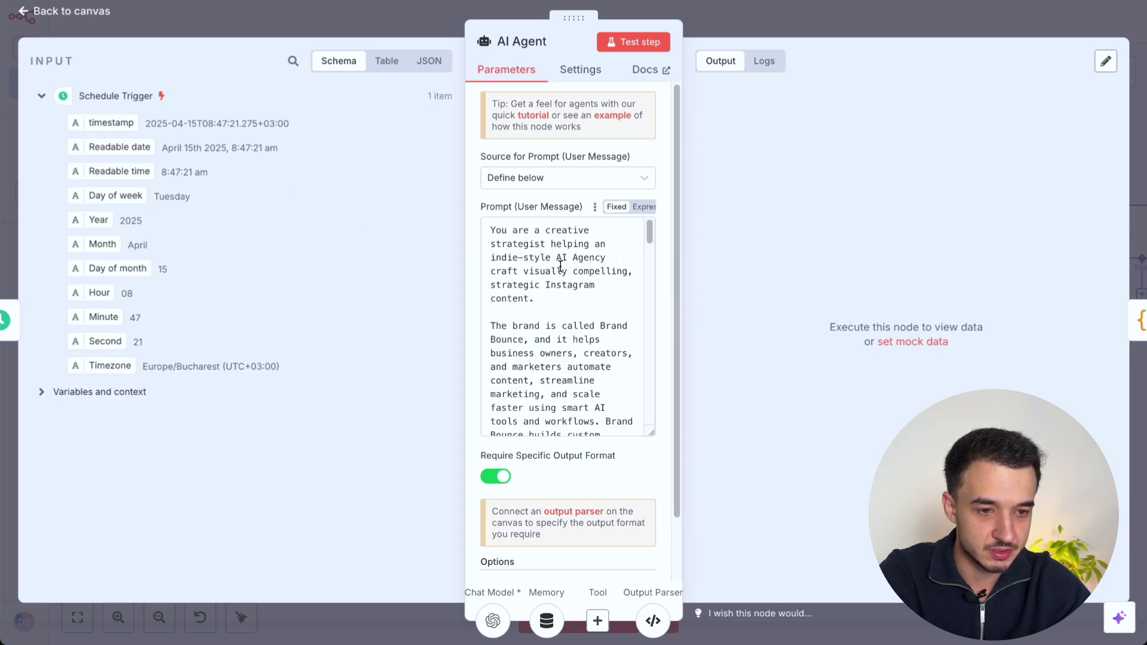
pyautogui.tripleClick(578, 261)
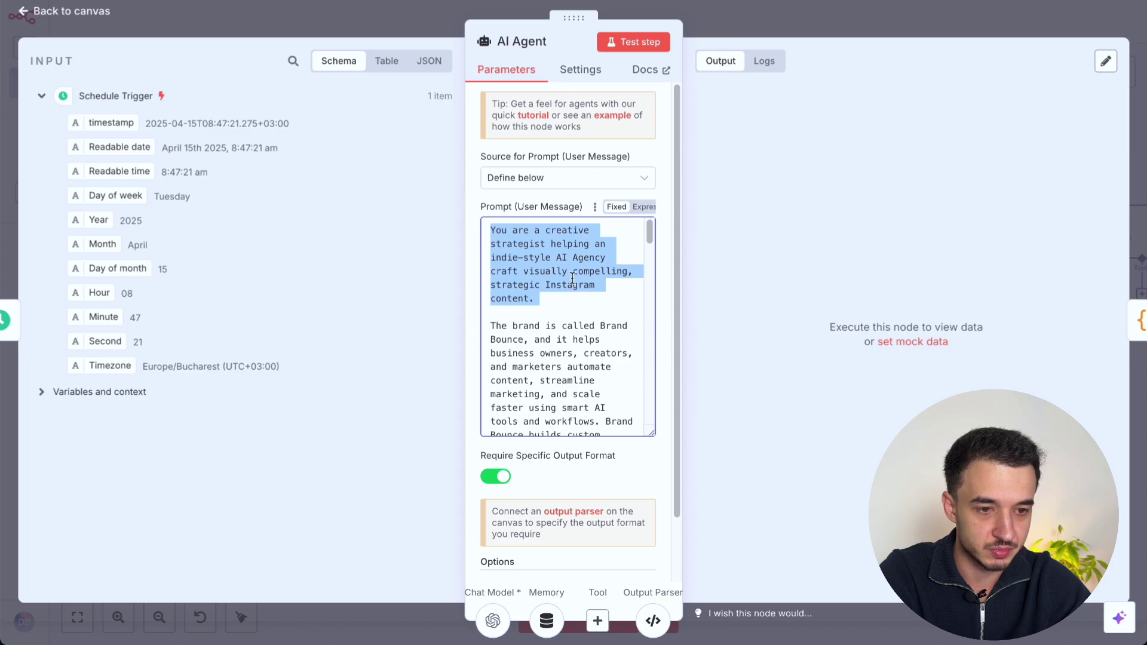
pyautogui.scroll(-1, 551, 308)
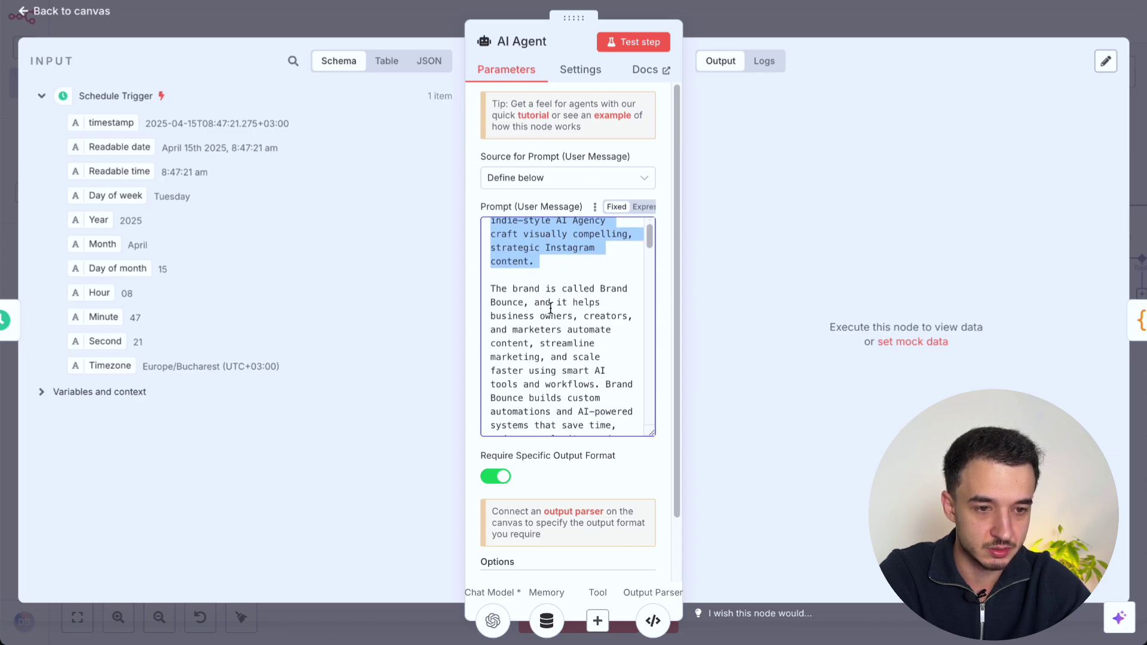
pyautogui.tripleClick(557, 297)
pyautogui.scroll(-2, 557, 299)
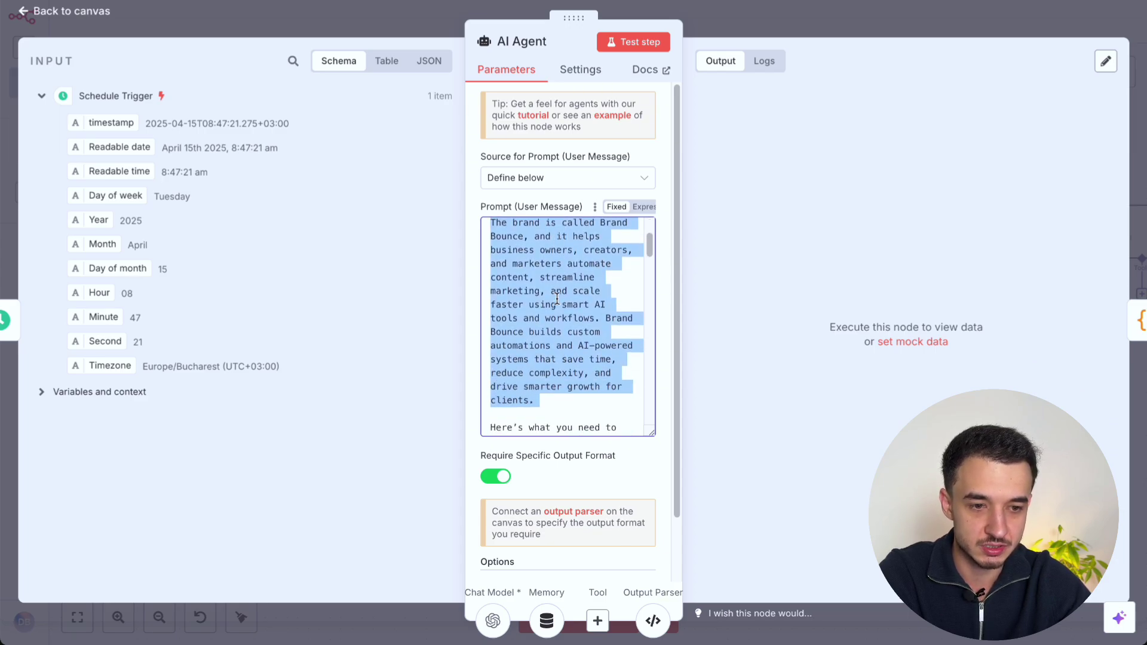
pyautogui.scroll(-6, 557, 298)
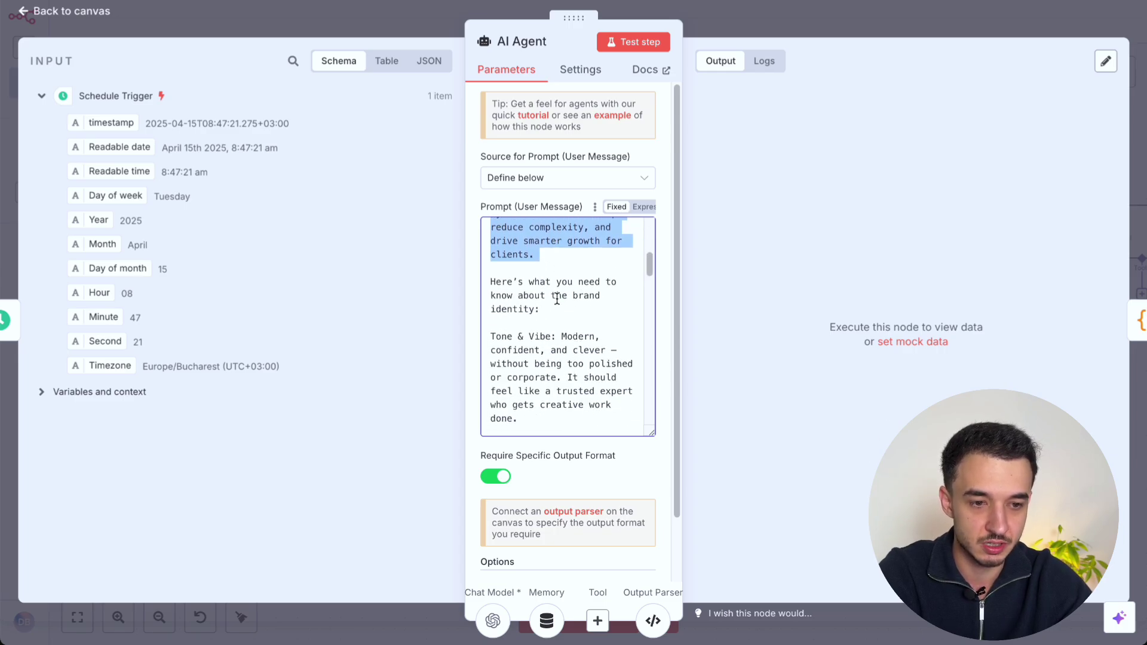
pyautogui.scroll(-2, 543, 310)
pyautogui.moveTo(561, 377); pyautogui.dragTo(501, 340)
pyautogui.scroll(-1, 504, 335)
pyautogui.doubleClick(531, 318)
pyautogui.scroll(-7, 590, 386)
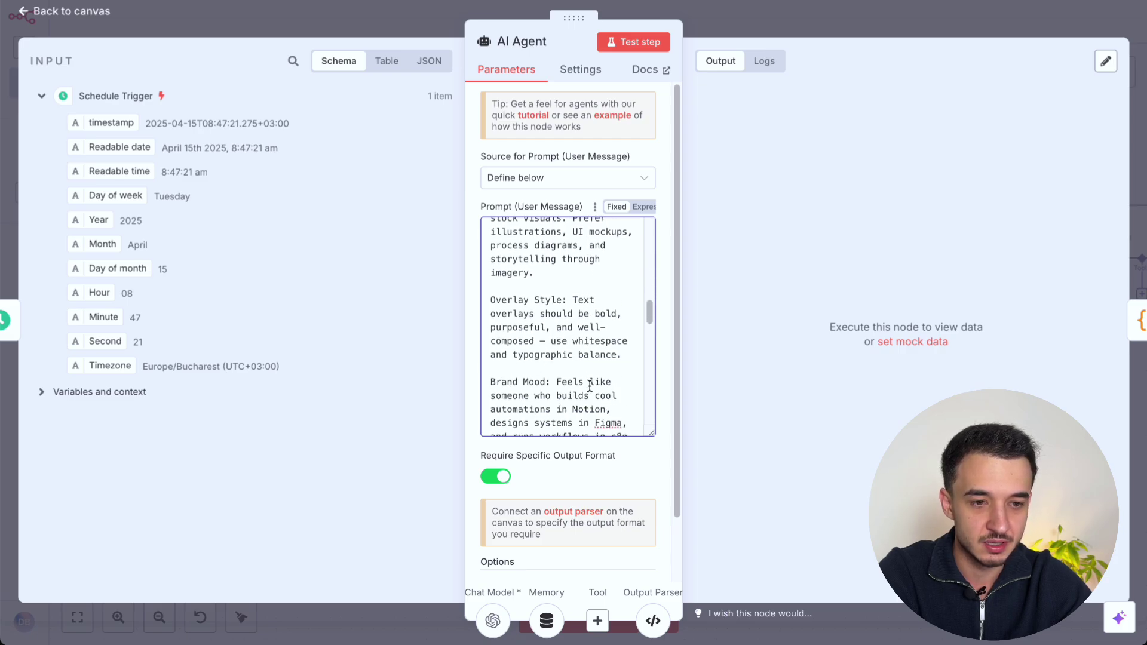
pyautogui.scroll(-8, 589, 386)
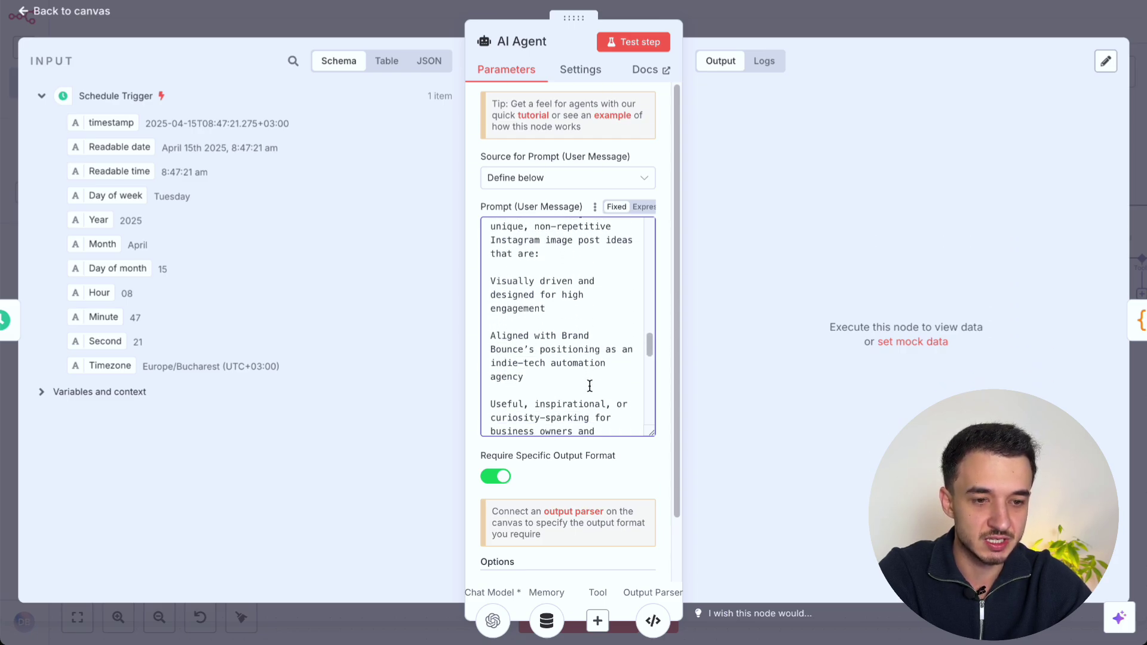
pyautogui.scroll(-8, 590, 387)
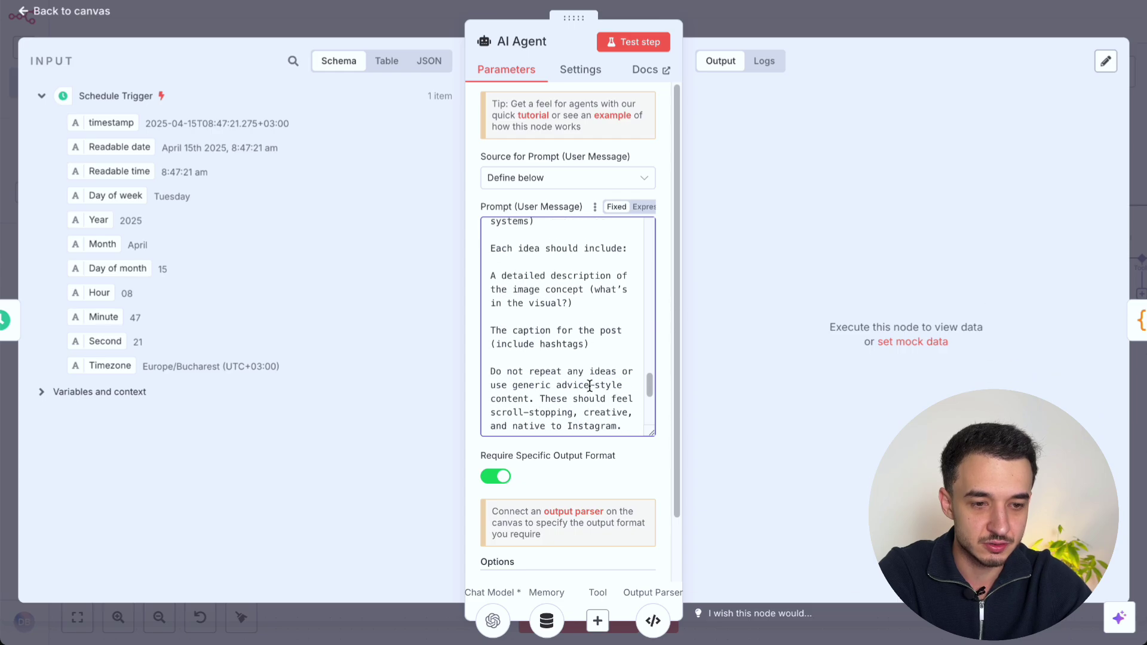
pyautogui.scroll(1, 590, 386)
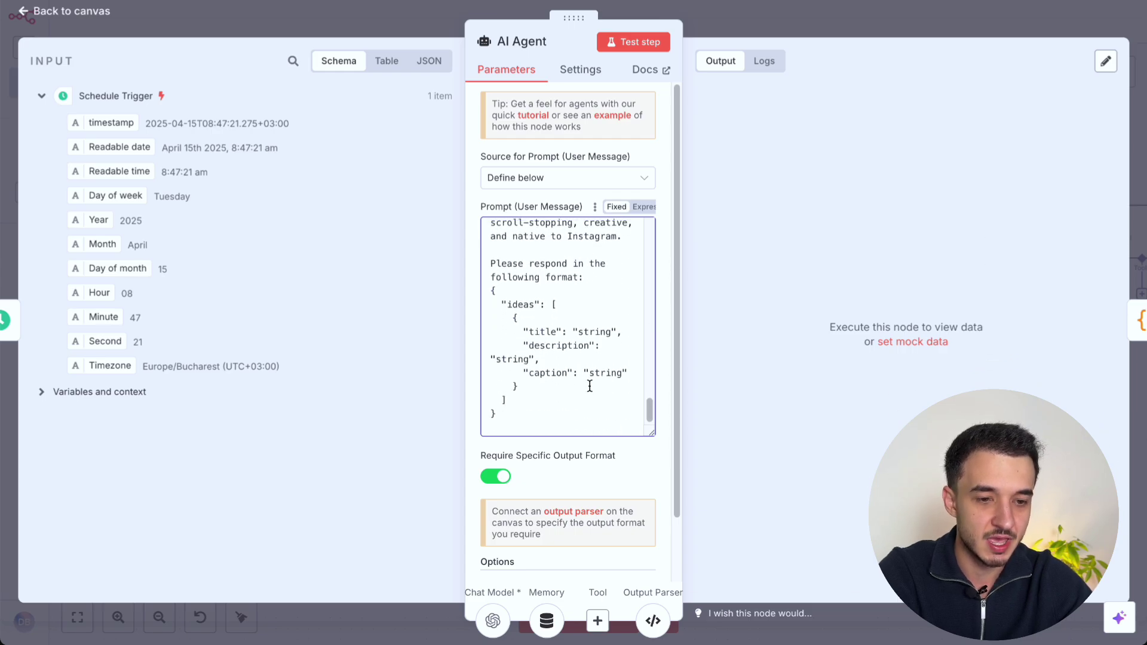
# Step: Review the prompt's JSON 'ideas' response format, then open the agent's OpenAI Chat Model settings
pyautogui.moveTo(506, 417); pyautogui.dragTo(489, 293)
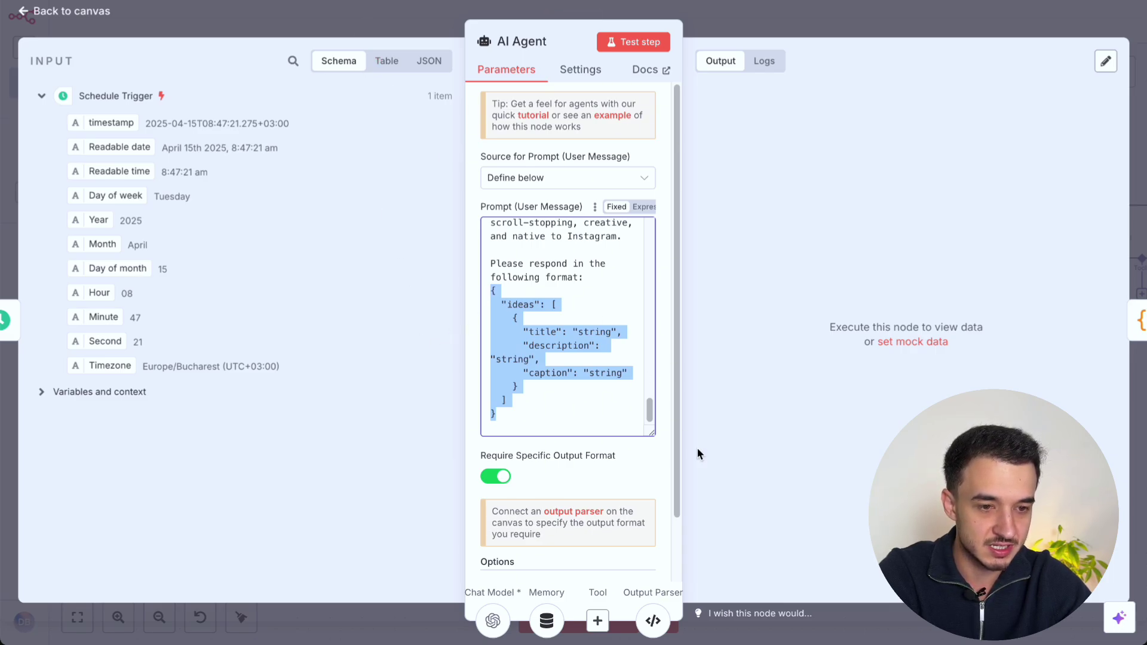
pyautogui.click(541, 412)
pyautogui.moveTo(541, 412); pyautogui.dragTo(468, 292)
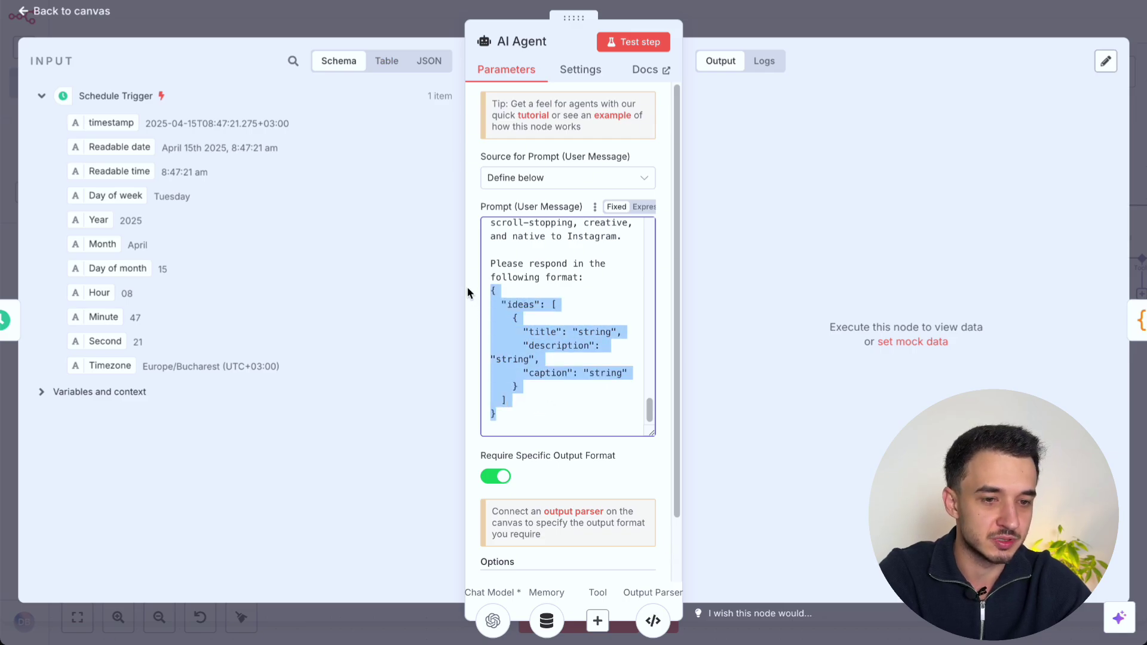
pyautogui.click(508, 414)
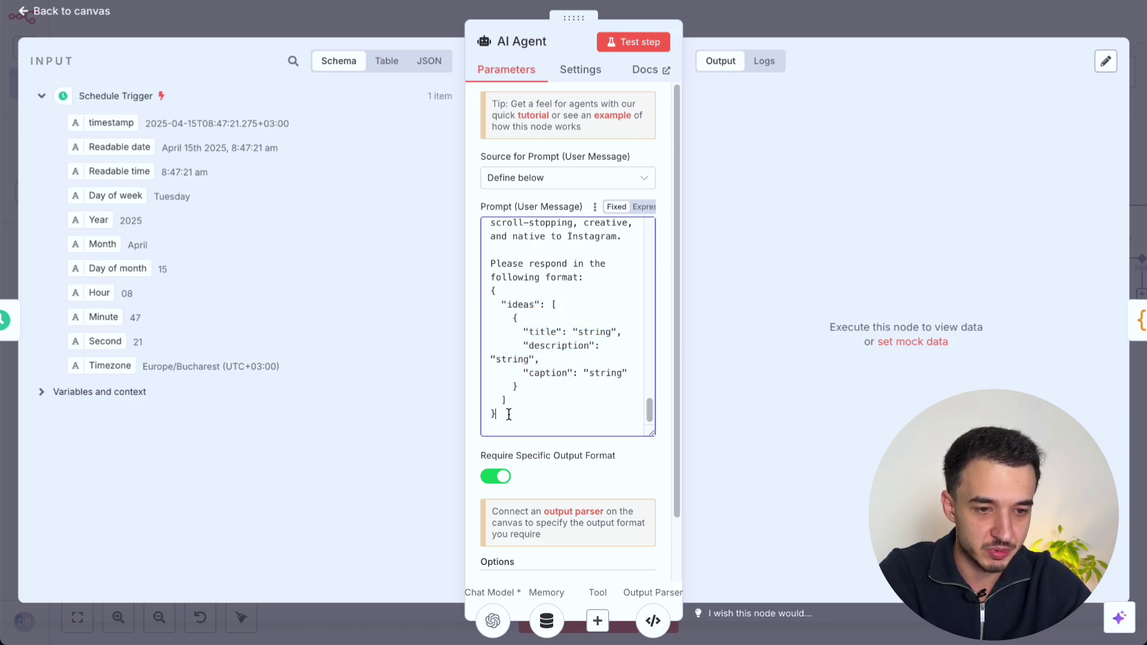
pyautogui.tripleClick(518, 306)
pyautogui.moveTo(520, 411); pyautogui.dragTo(491, 277)
pyautogui.scroll(-1, 576, 299)
pyautogui.scroll(1, 576, 299)
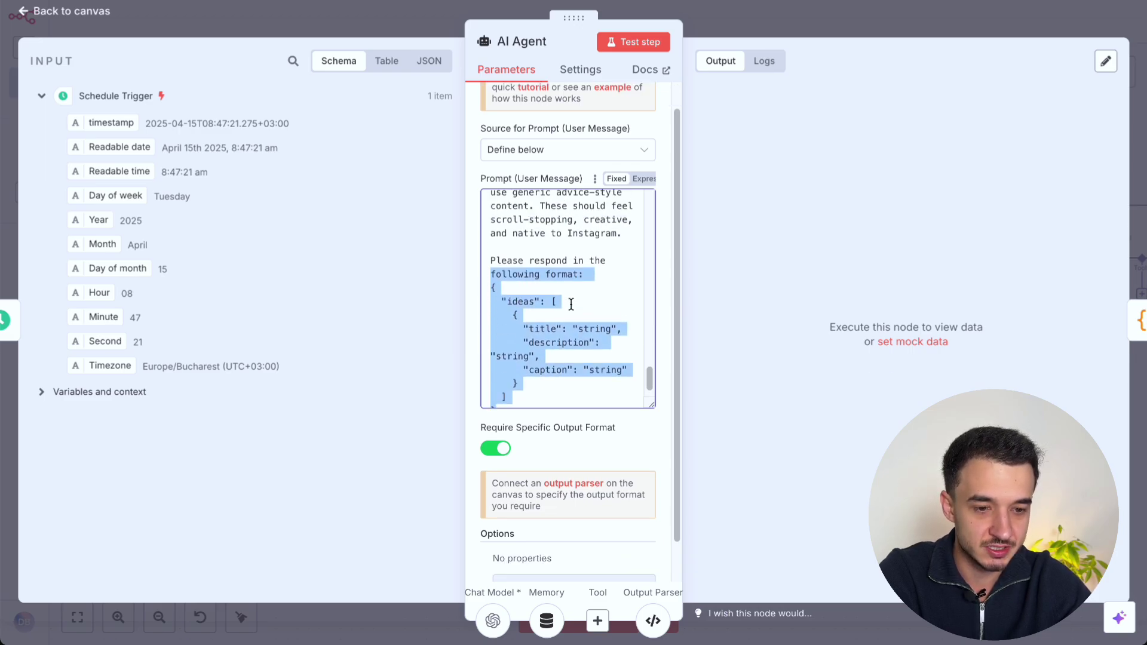
pyautogui.click(493, 622)
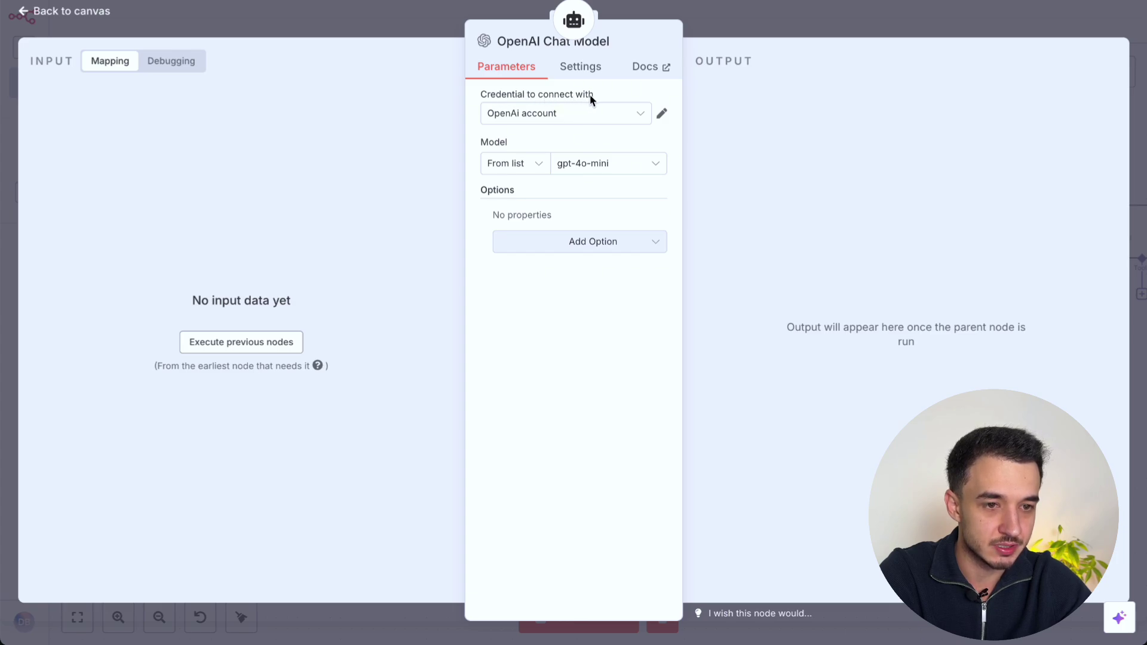
# Step: Check the OpenAI credential options, discard a new unsaved credential, and return to the canvas
pyautogui.click(531, 122)
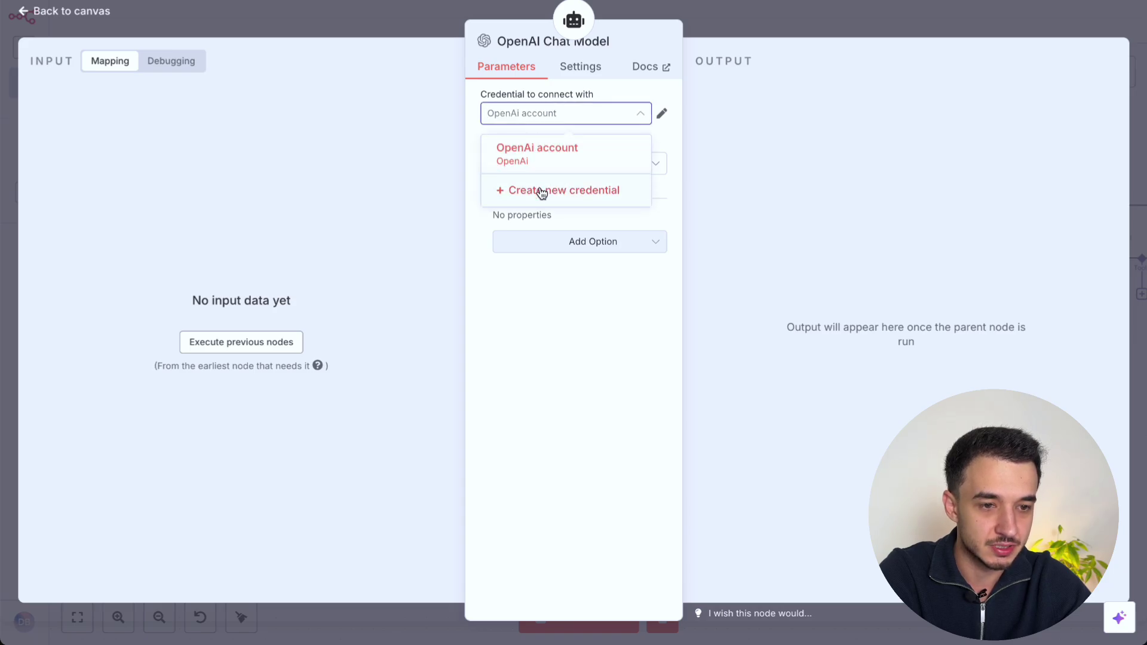
pyautogui.click(542, 192)
pyautogui.click(412, 242)
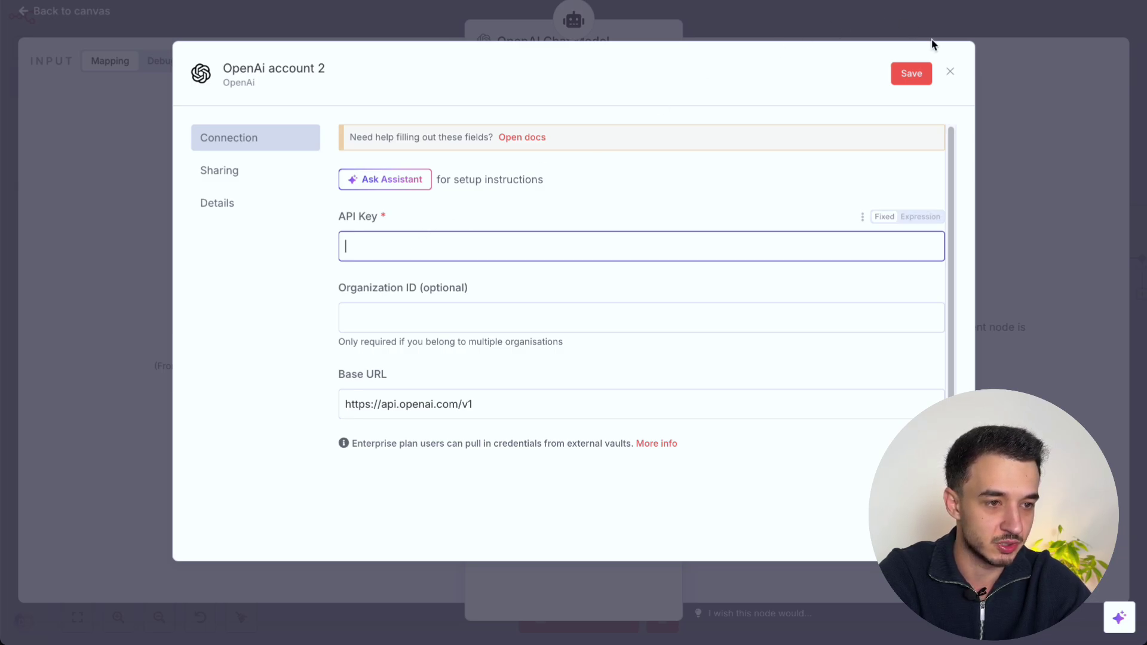
pyautogui.click(949, 75)
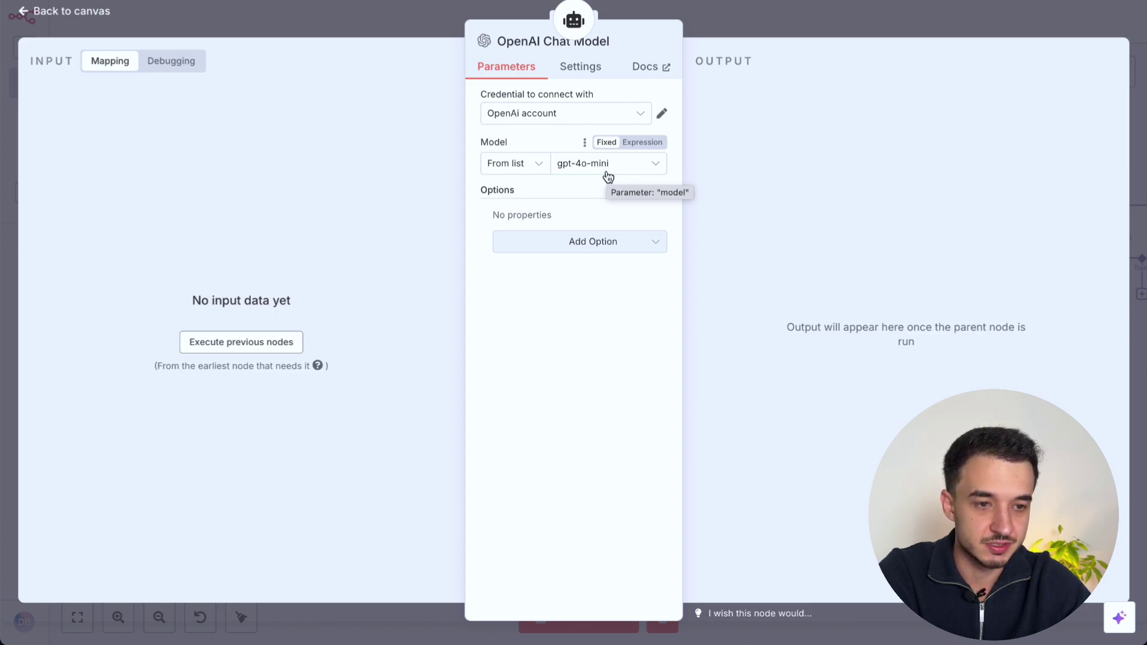
pyautogui.click(704, 20)
# Step: Rearrange the sub-nodes, check Simple Memory's key and context window length of 5, then open the Structured Output Parser
pyautogui.moveTo(457, 349); pyautogui.dragTo(457, 359)
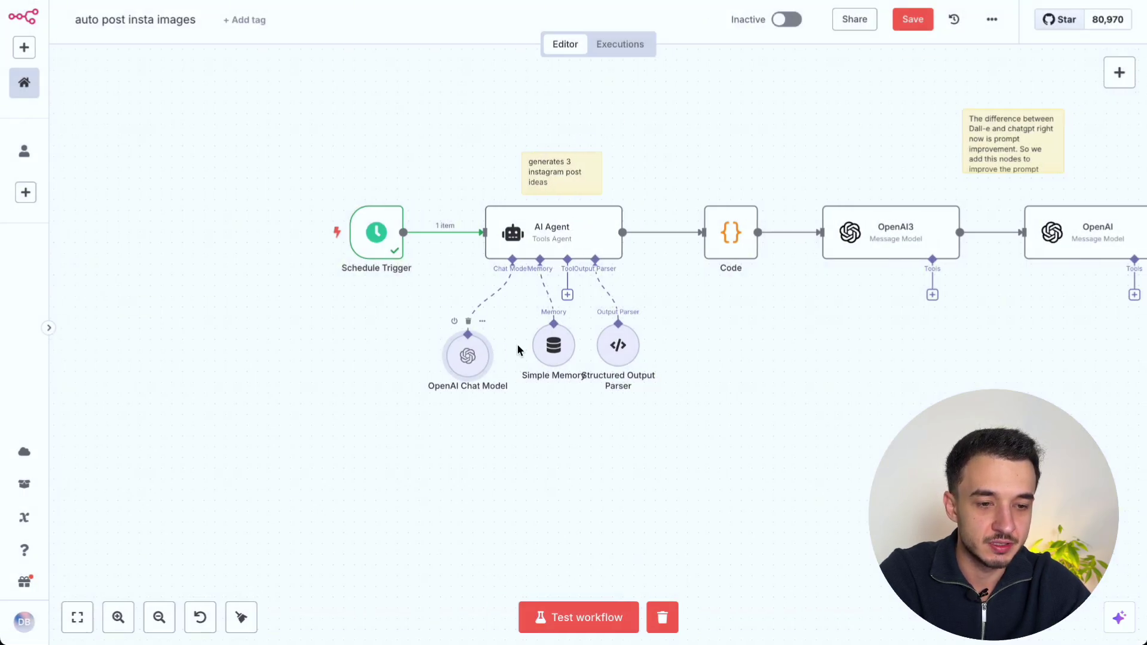
pyautogui.moveTo(556, 363); pyautogui.dragTo(545, 364)
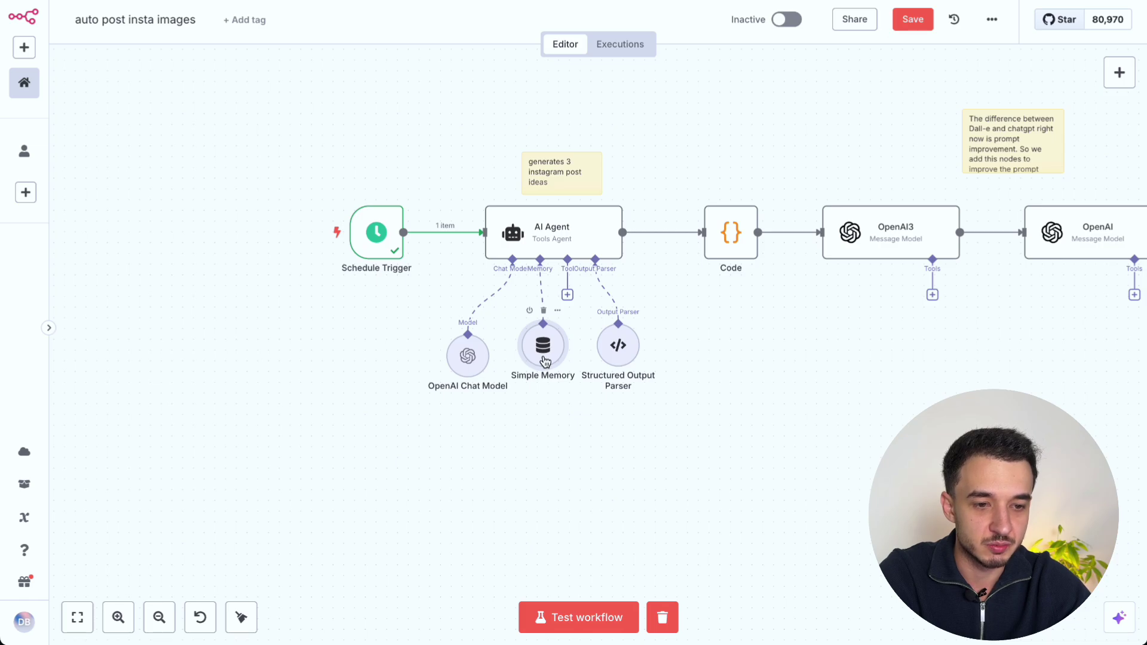
pyautogui.doubleClick(545, 357)
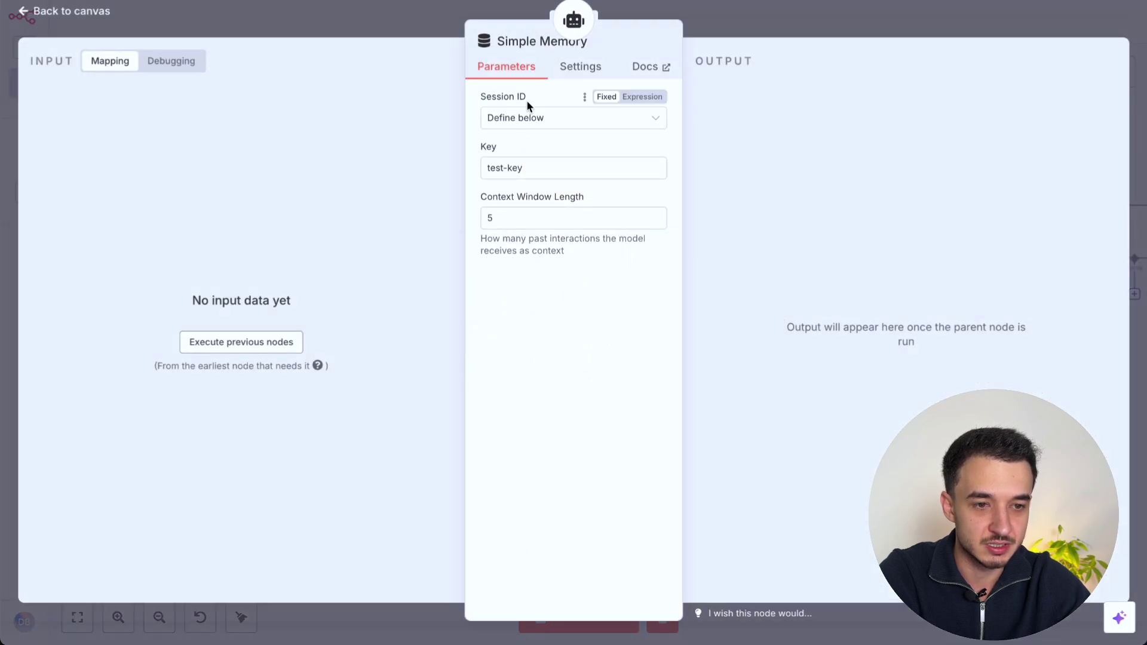
pyautogui.click(529, 172)
pyautogui.hotkey('ctrl', 'a')
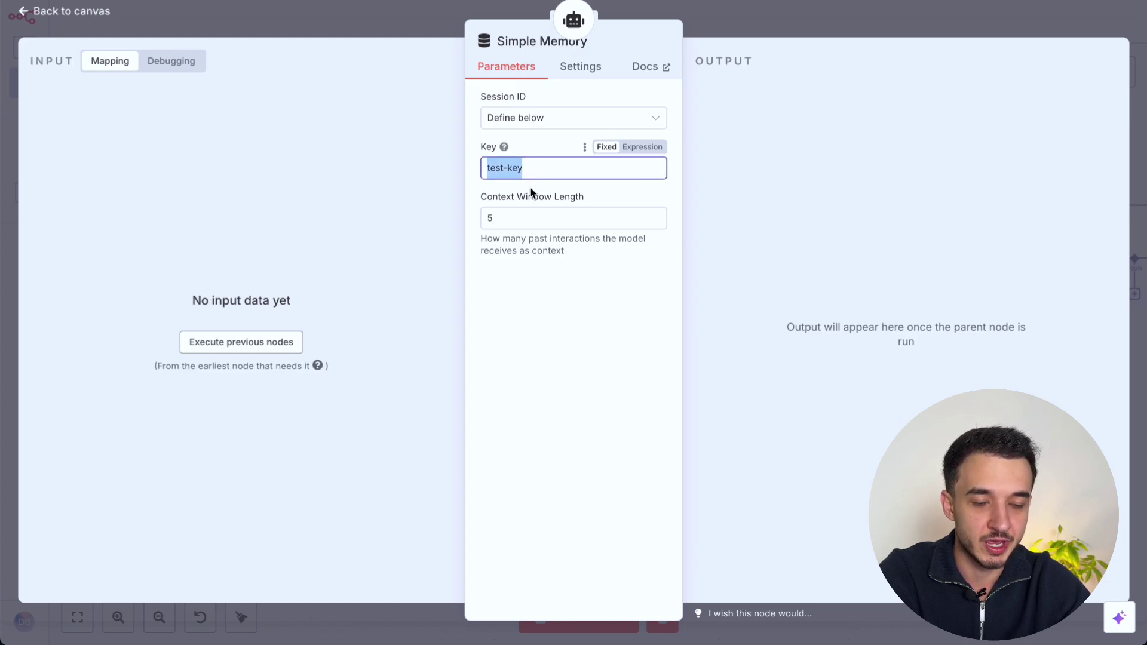
pyautogui.click(520, 225)
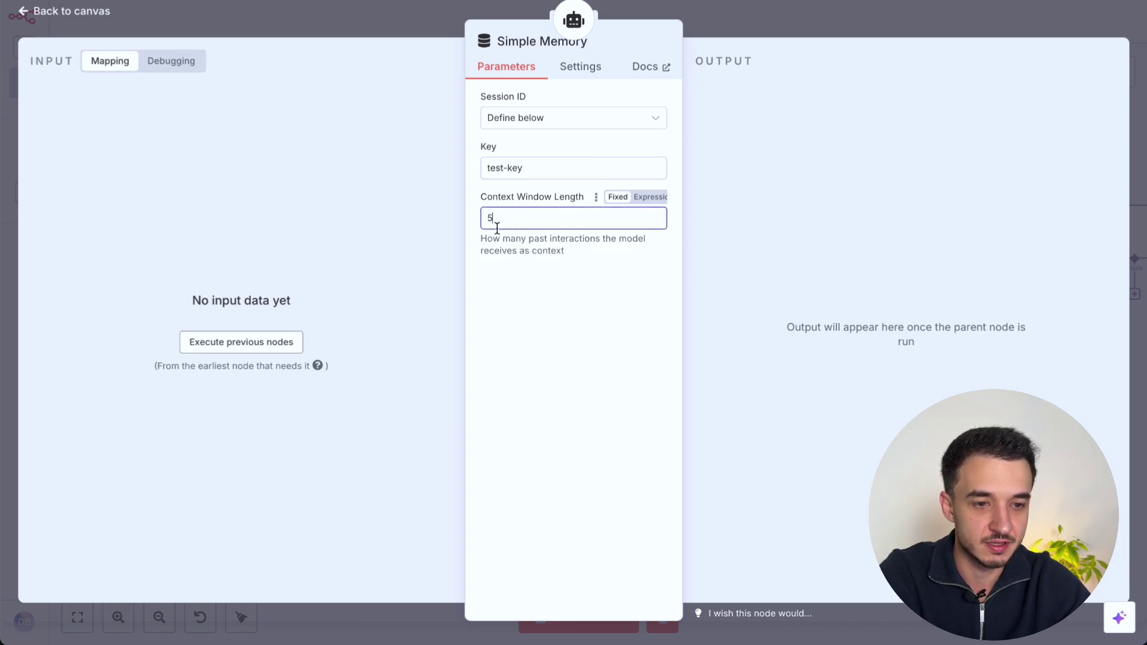
pyautogui.tripleClick(518, 240)
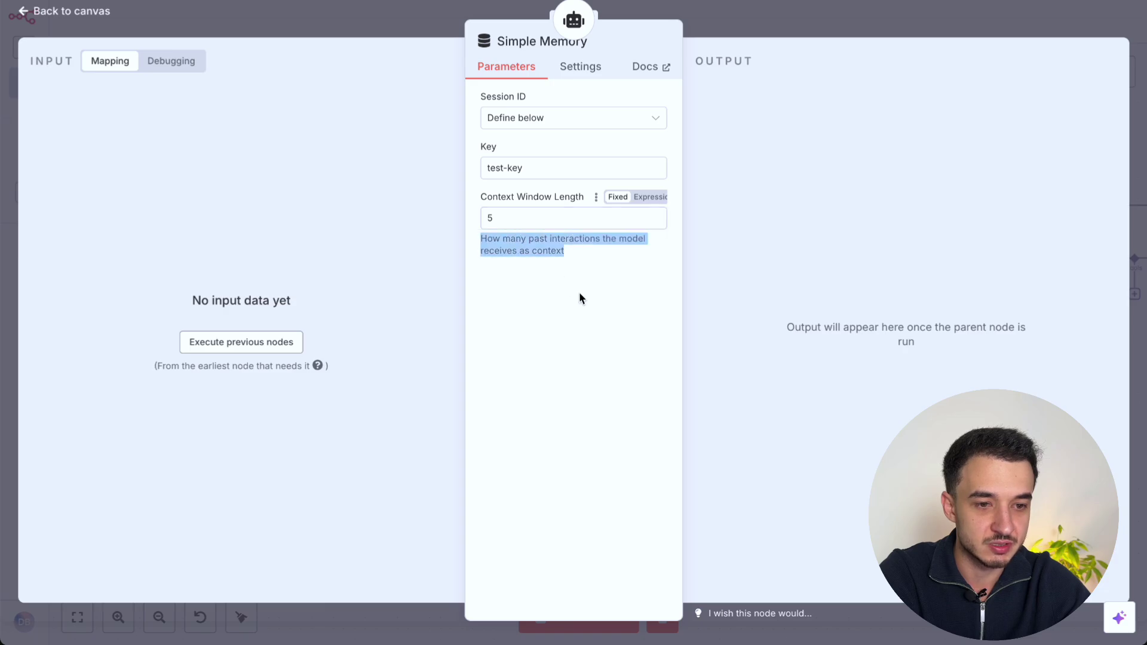
pyautogui.press('Escape')
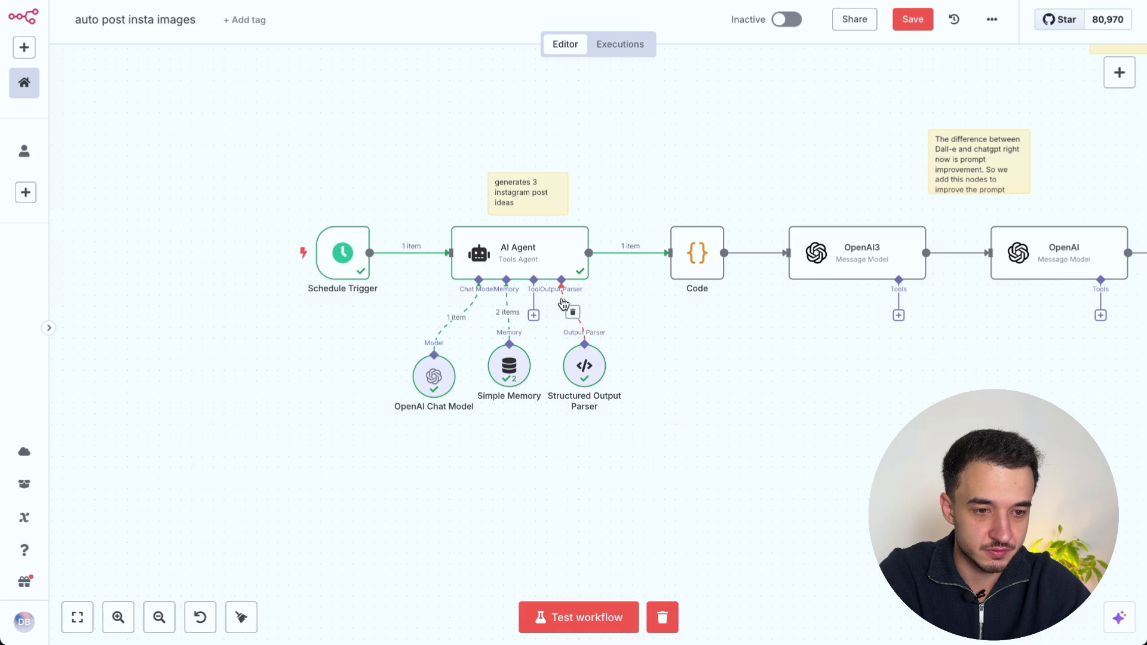
pyautogui.doubleClick(584, 372)
# Step: Review the output parser's schema and close its panel
pyautogui.click(553, 336)
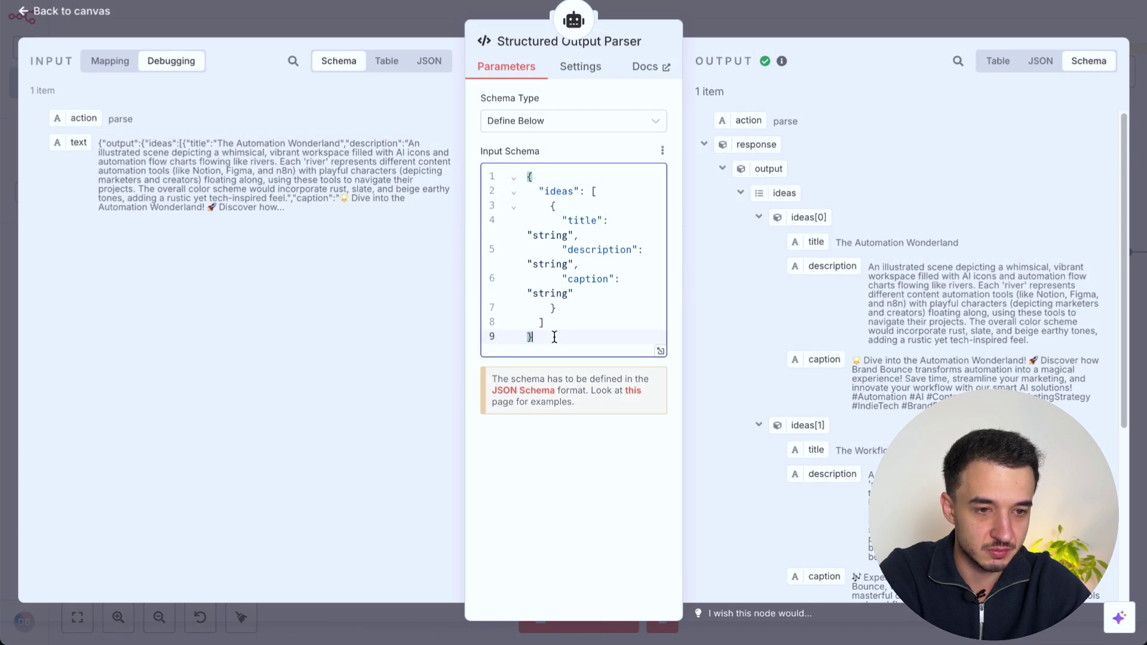
pyautogui.hotkey('ctrl', 'a')
pyautogui.click(780, 6)
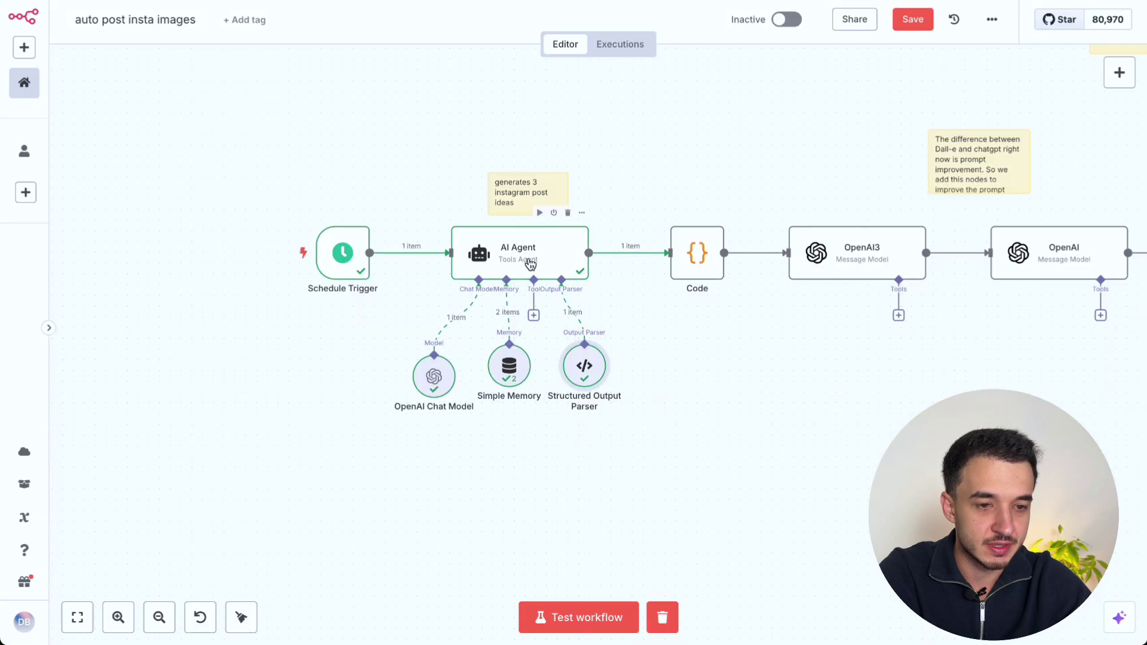
# Step: Rerun the AI Agent and review the first new idea's title, description and caption
pyautogui.doubleClick(519, 253)
pyautogui.click(639, 43)
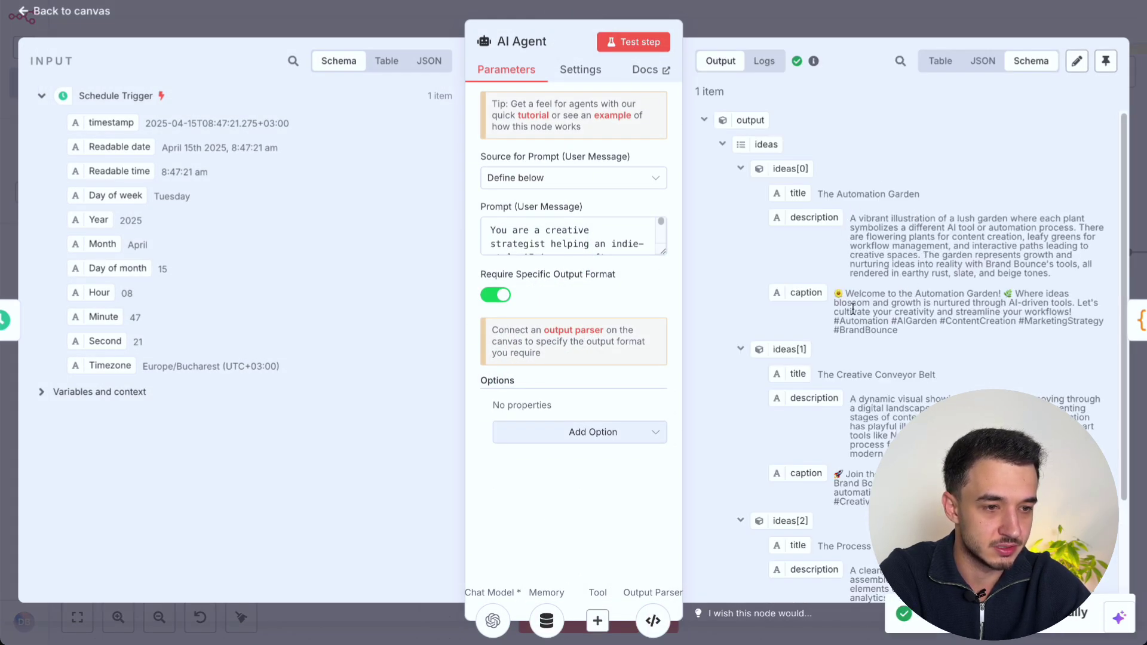
pyautogui.scroll(-1, 843, 294)
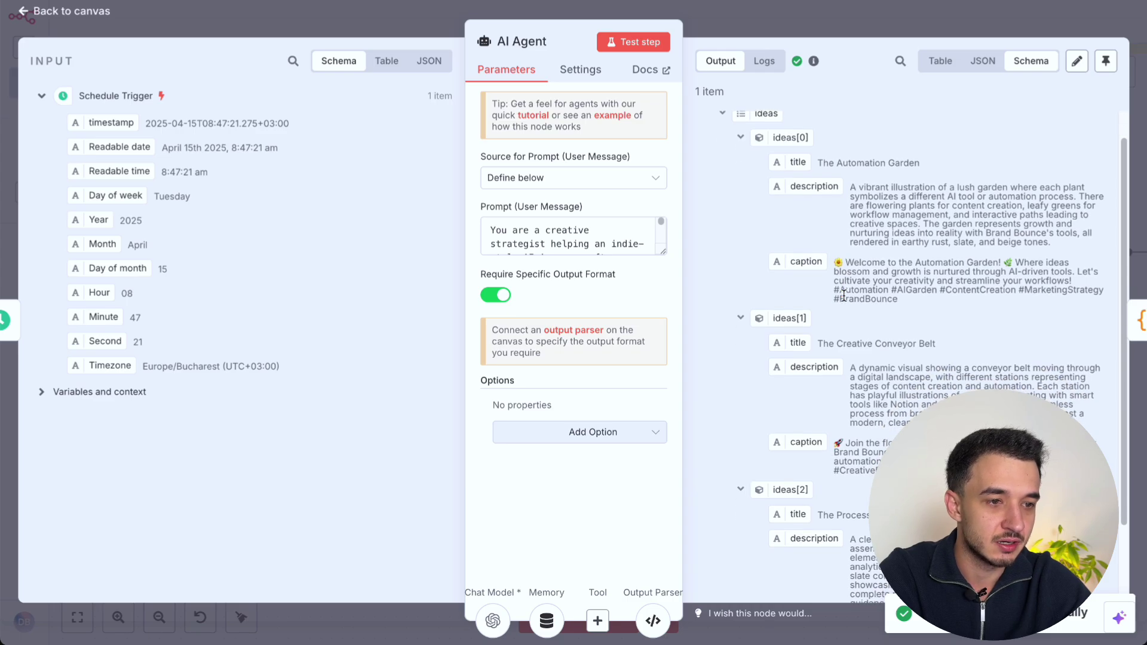
pyautogui.scroll(1, 865, 165)
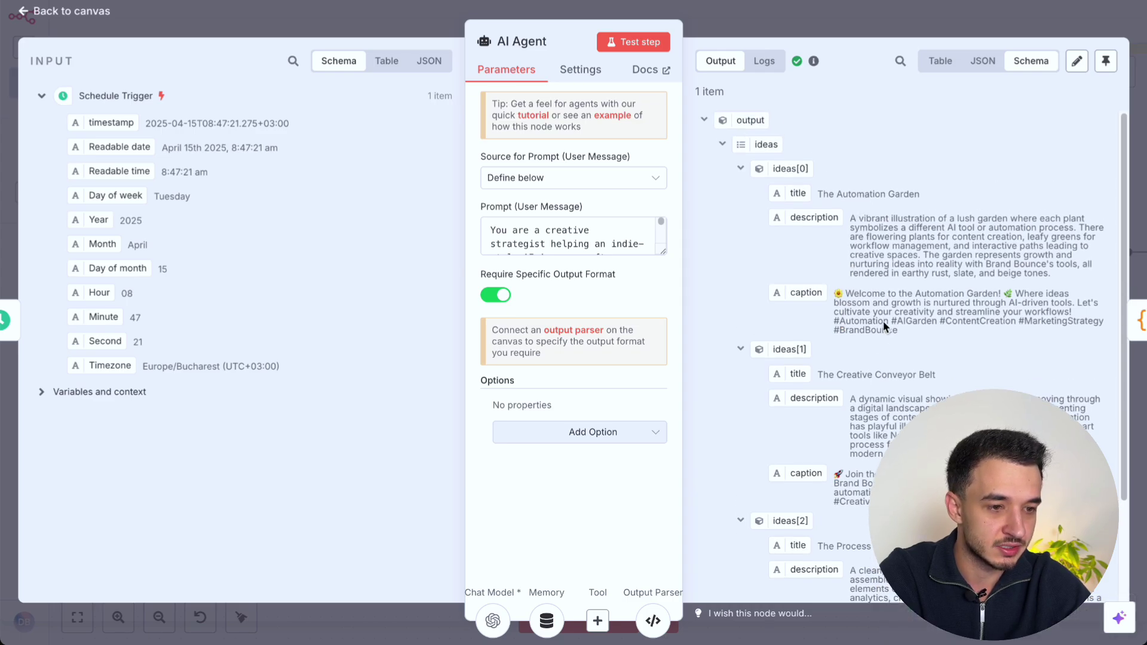
pyautogui.tripleClick(855, 196)
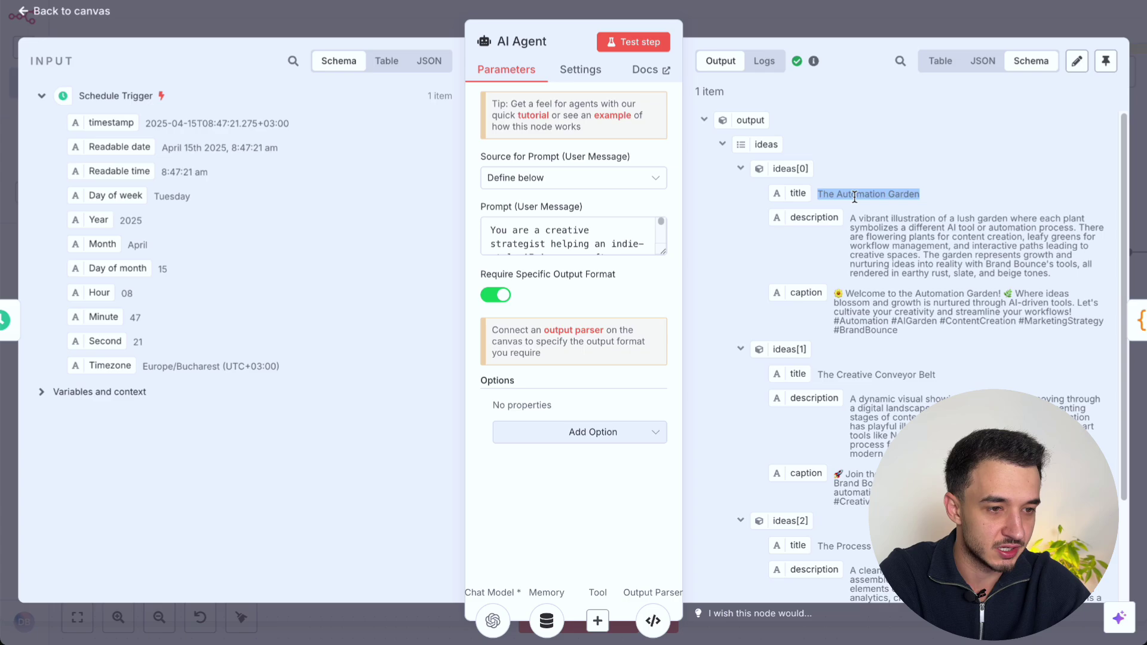
pyautogui.tripleClick(893, 240)
pyautogui.tripleClick(888, 302)
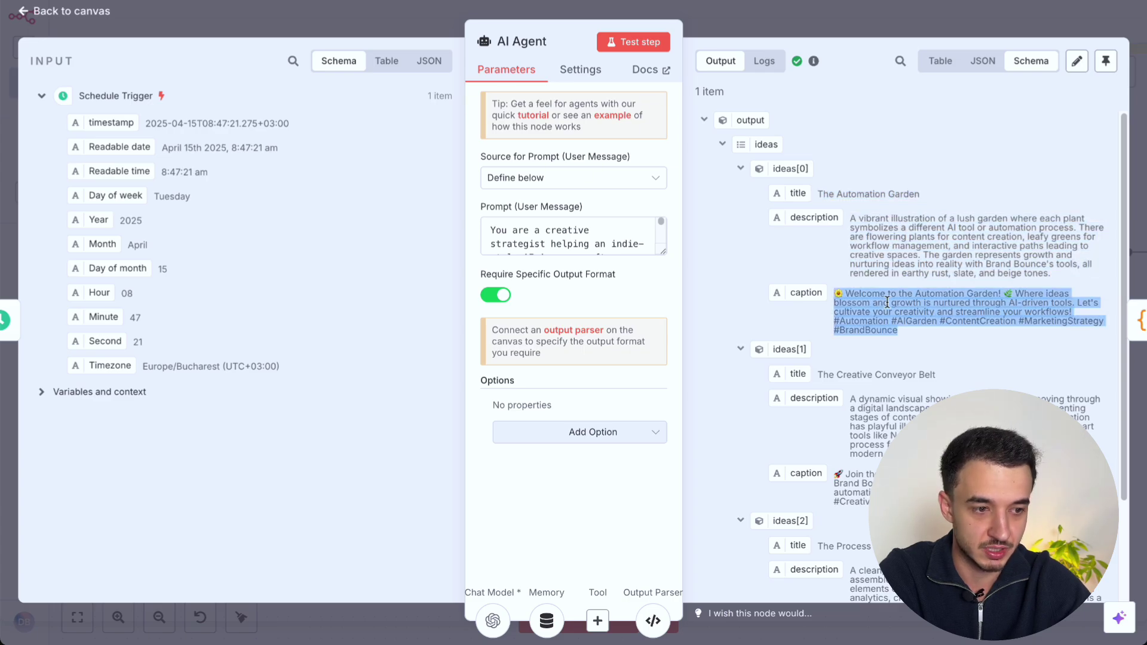
pyautogui.click(910, 335)
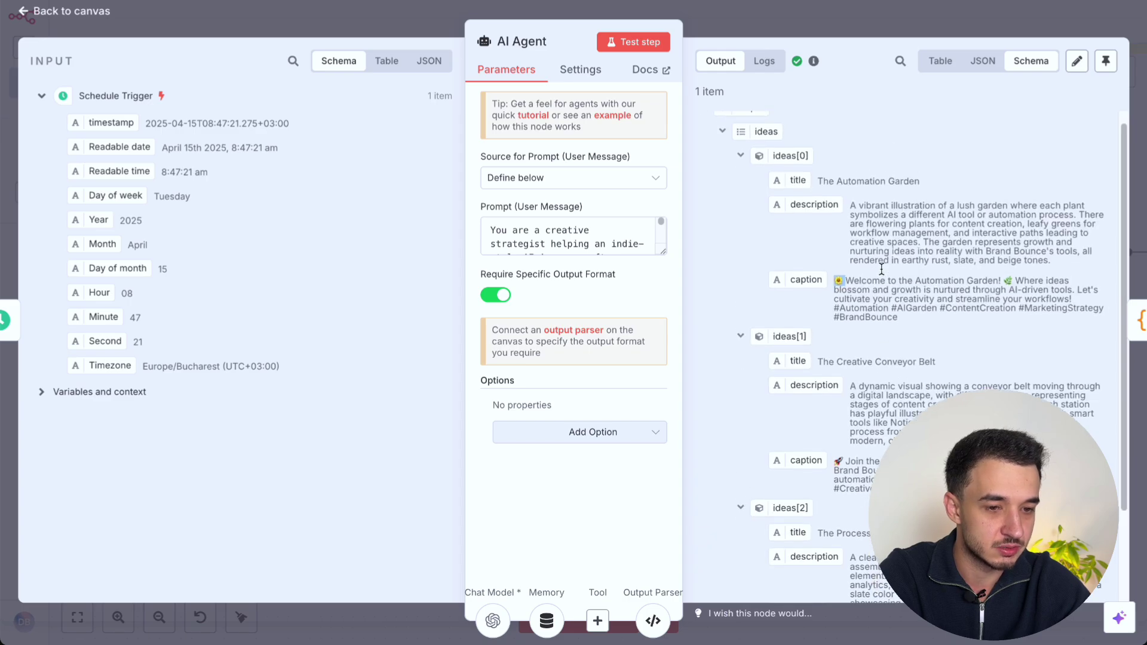
pyautogui.scroll(-2, 882, 269)
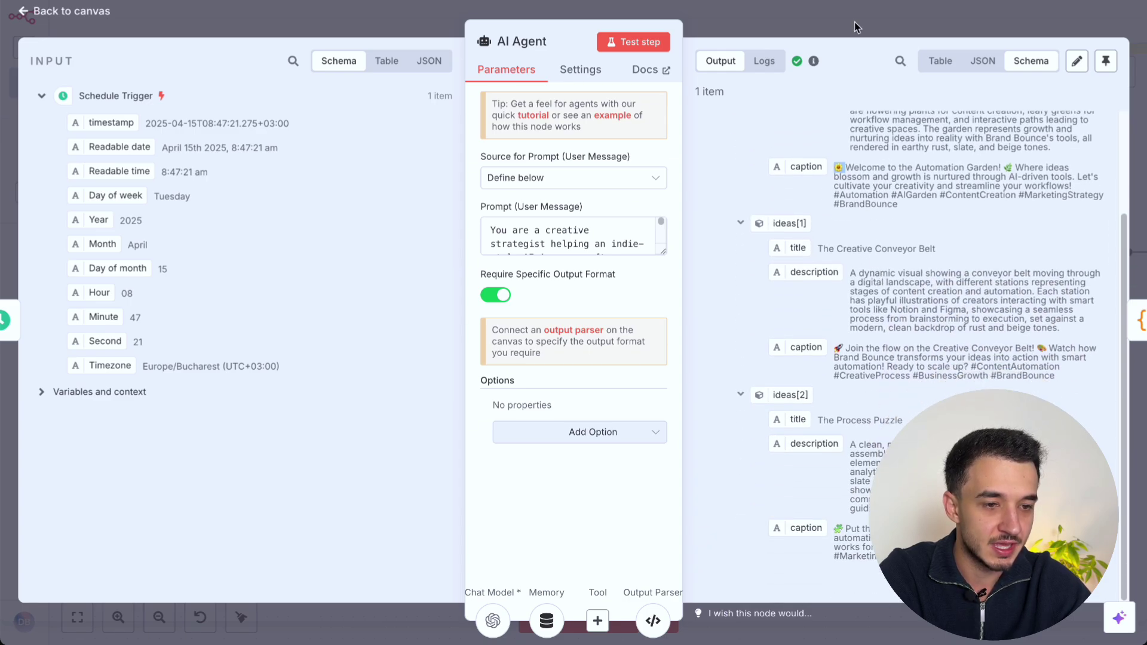
# Step: Return to the canvas and select the Code node
pyautogui.click(854, 22)
pyautogui.hscroll(3, 702, 280)
pyautogui.scroll(1, 702, 280)
pyautogui.click(635, 300)
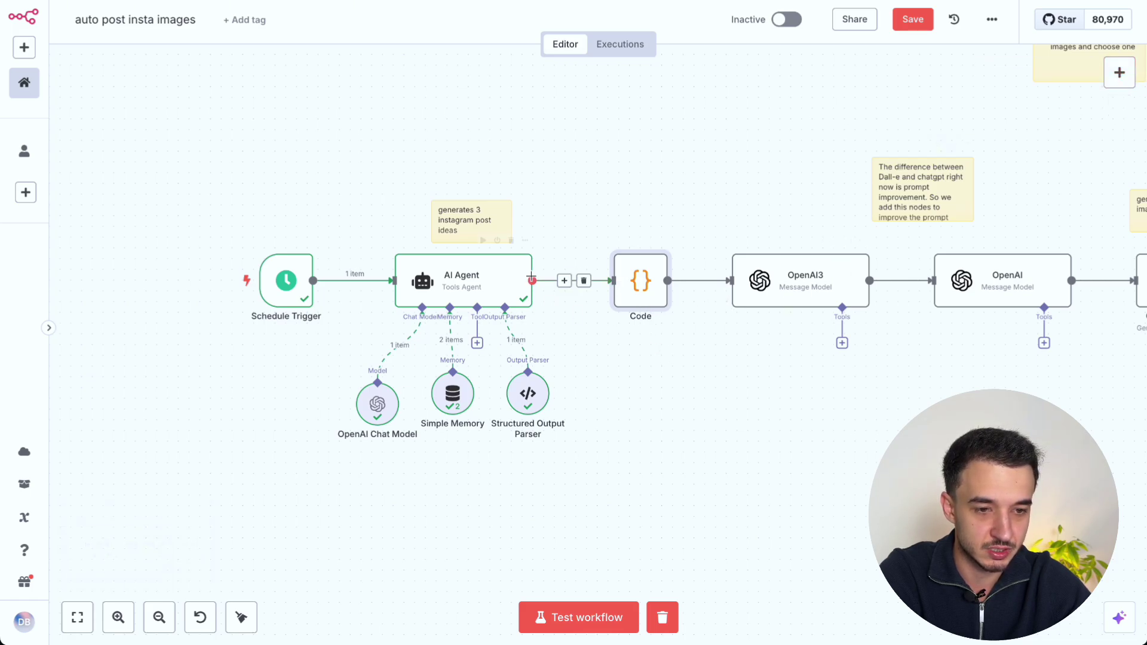
# Step: Review the Code node's script that picks a random entry from the ideas array
pyautogui.doubleClick(629, 298)
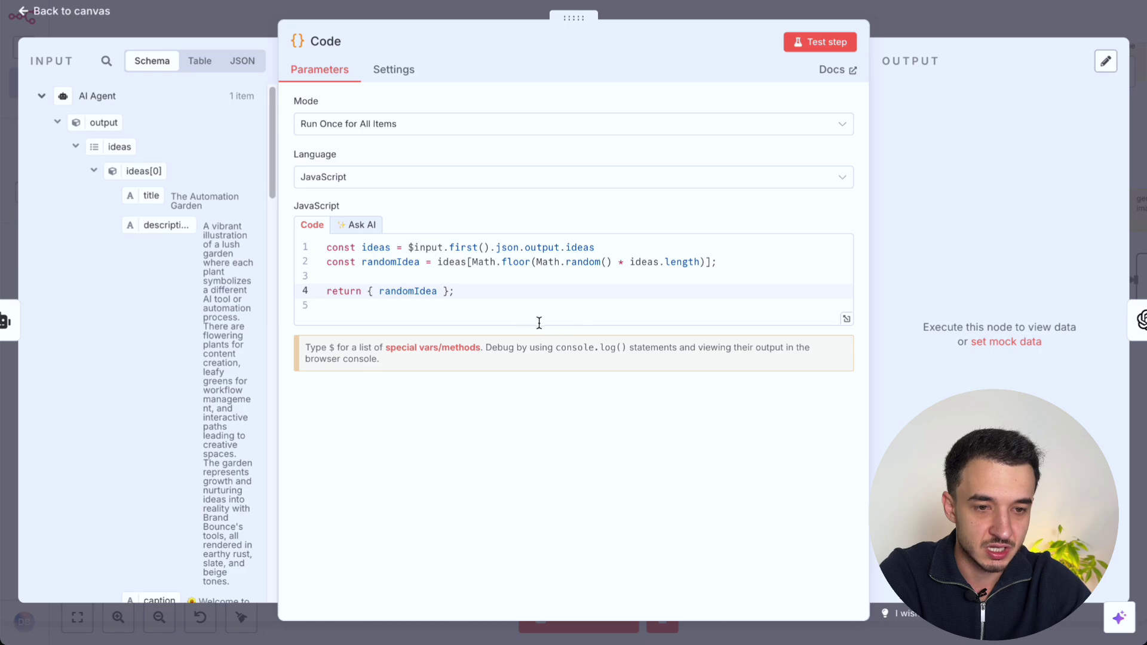
pyautogui.moveTo(522, 302); pyautogui.dragTo(350, 246)
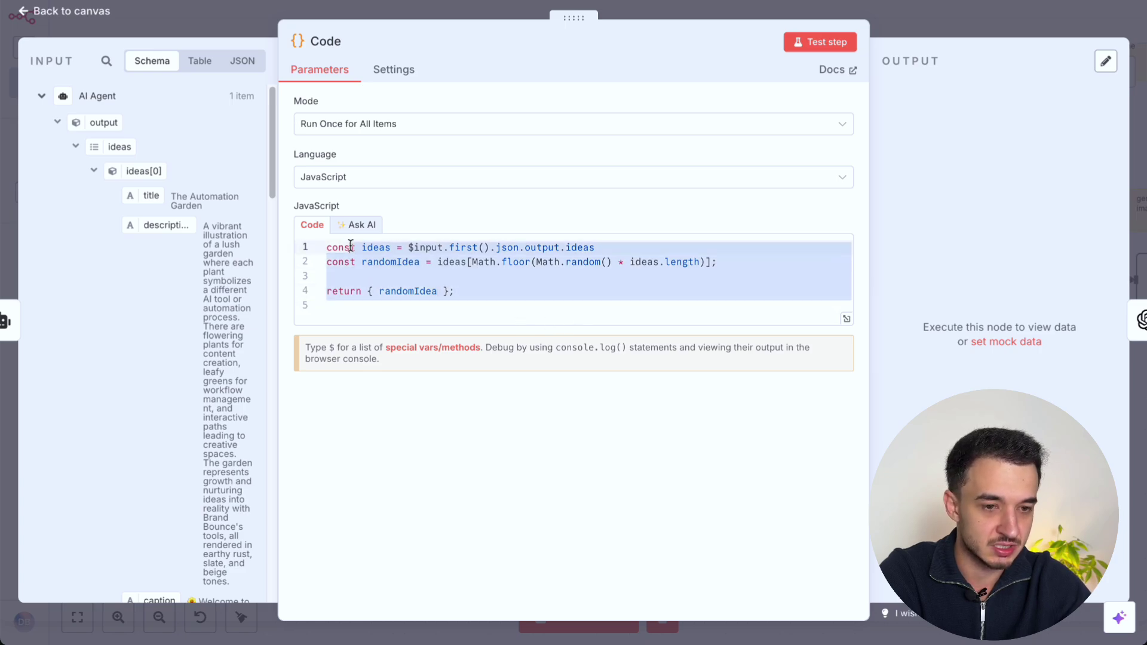
pyautogui.click(487, 305)
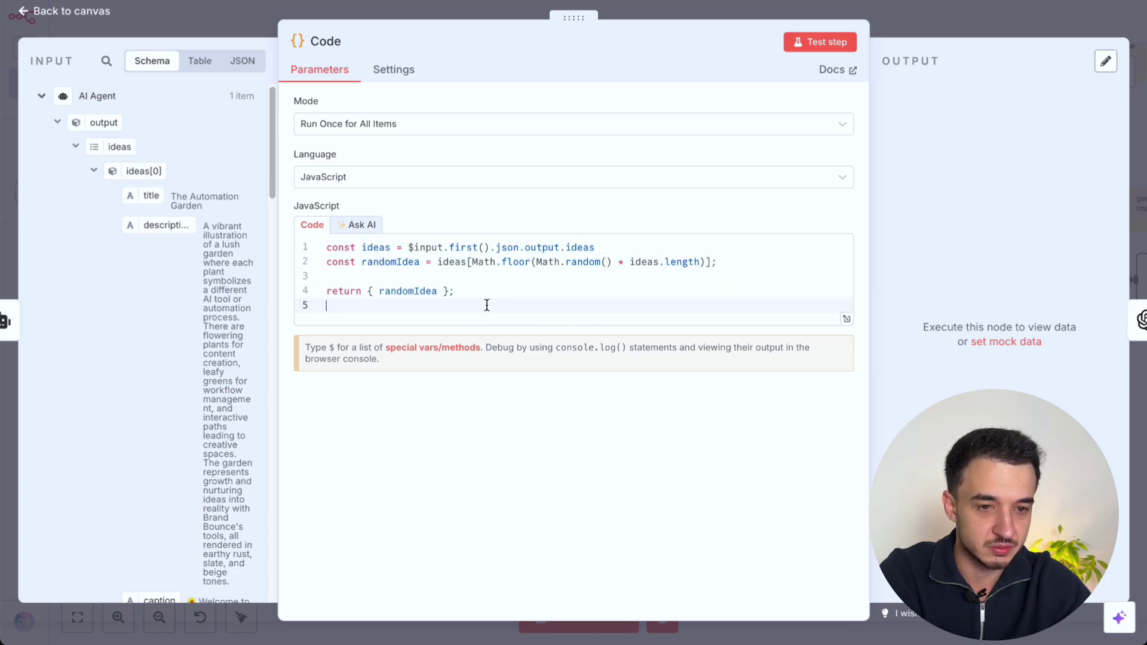
pyautogui.doubleClick(377, 247)
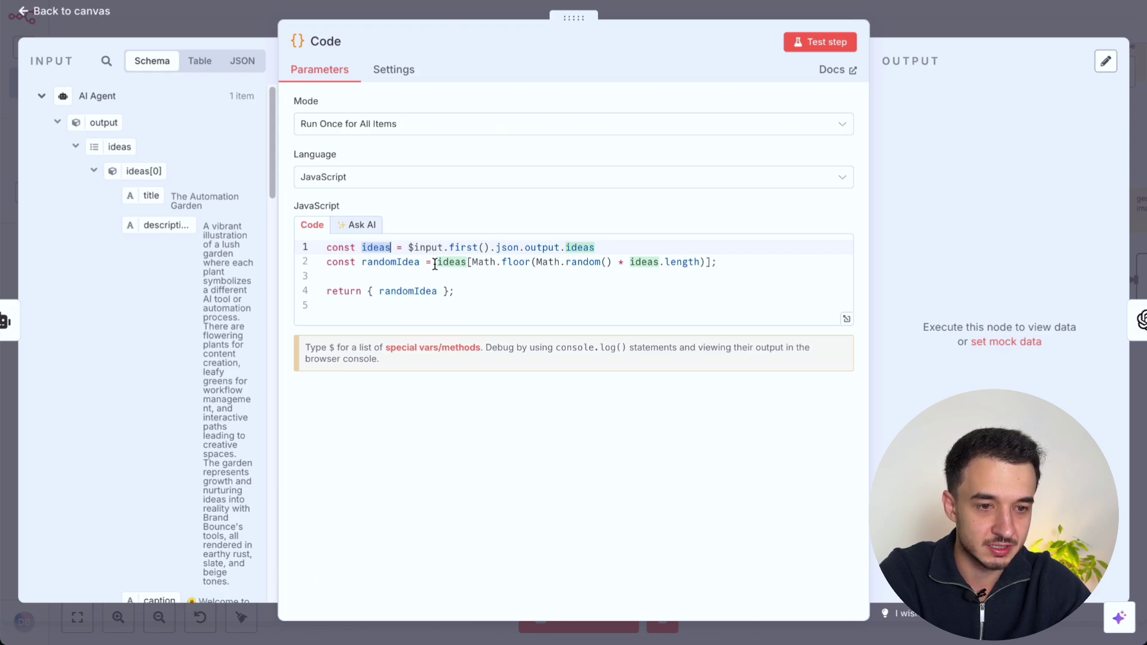
pyautogui.doubleClick(412, 263)
pyautogui.moveTo(468, 263); pyautogui.dragTo(703, 261)
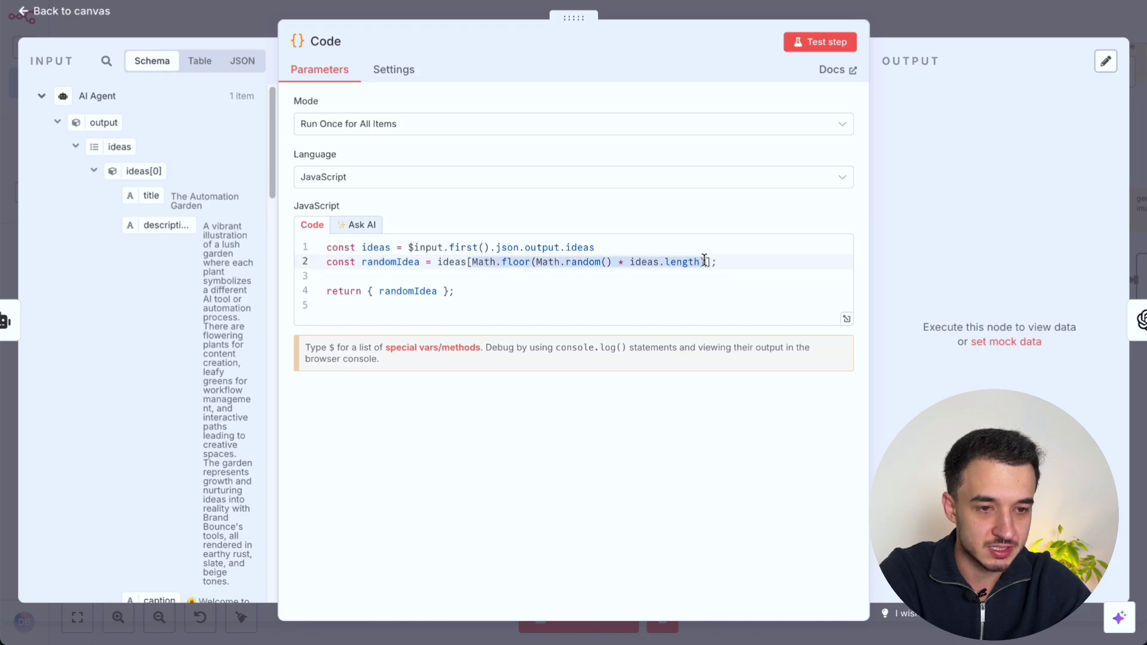
pyautogui.click(430, 263)
# Step: Inspect randomIdea's fields and run the Code node, which picks 'The Creative Conveyor Belt'
pyautogui.click(411, 291)
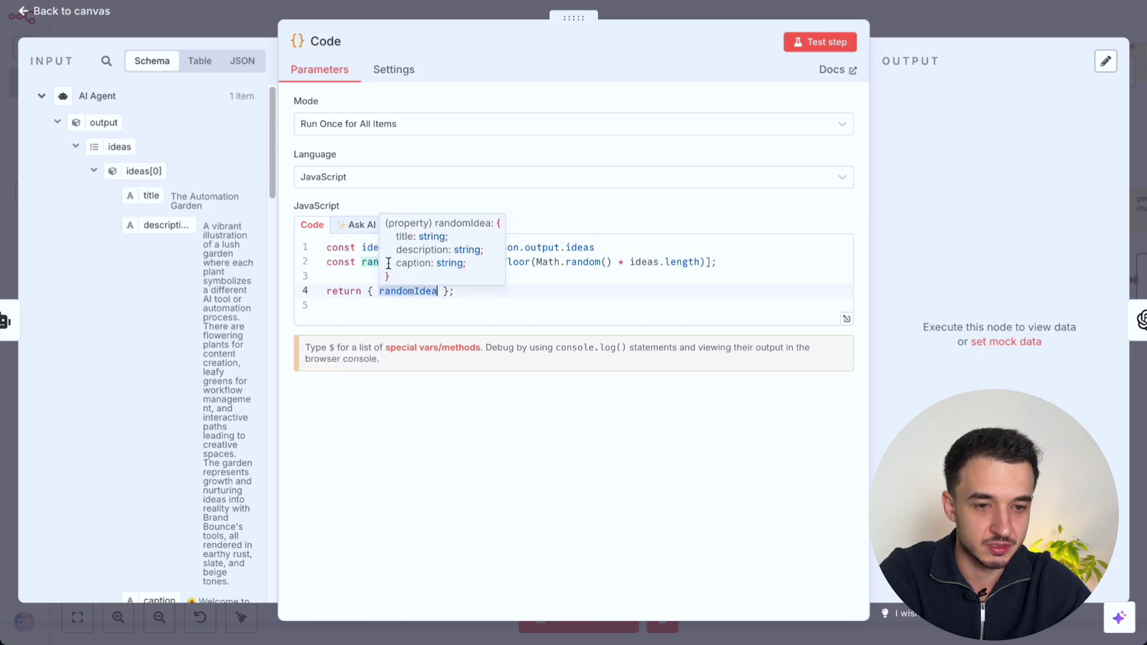
pyautogui.click(363, 264)
pyautogui.click(821, 42)
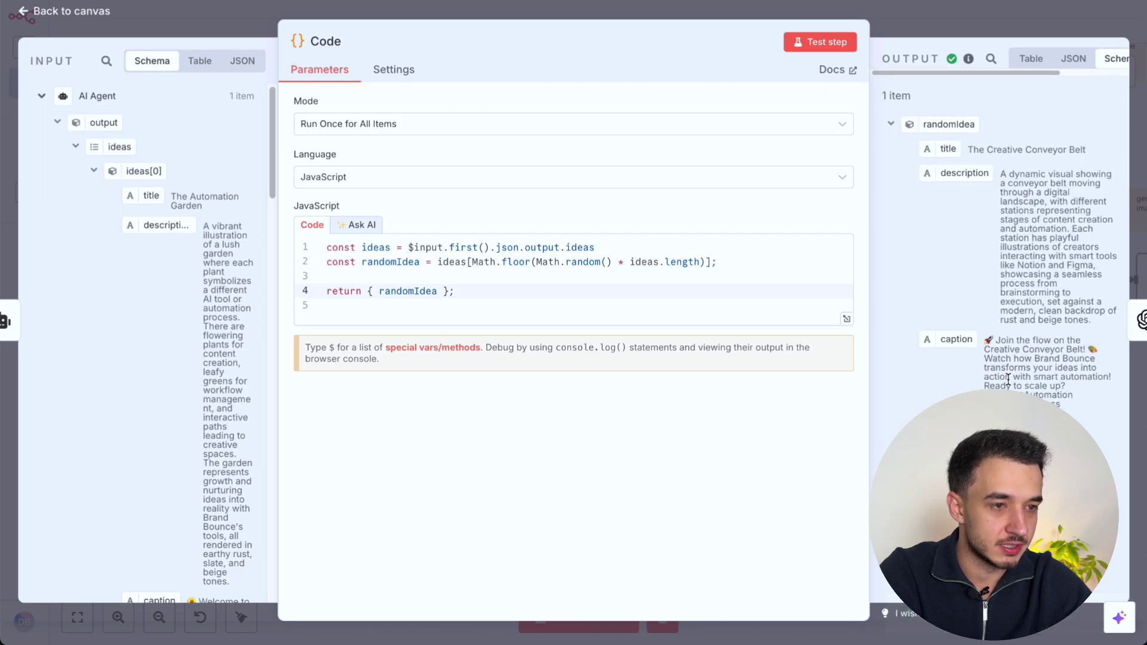
pyautogui.click(956, 15)
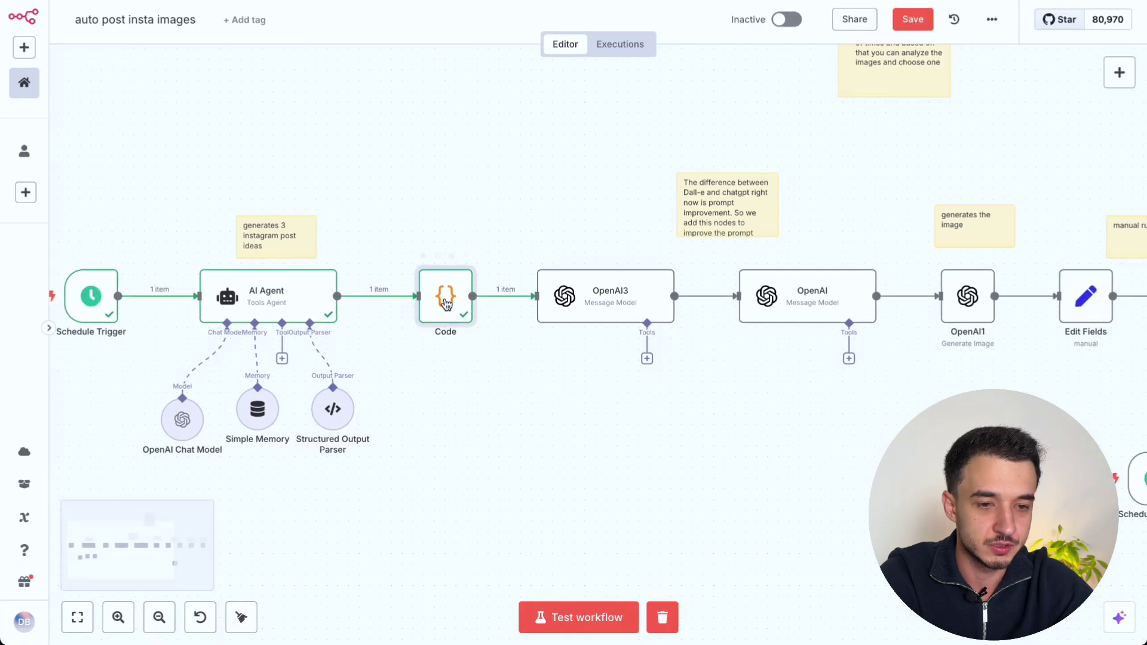
pyautogui.hscroll(2, 616, 154)
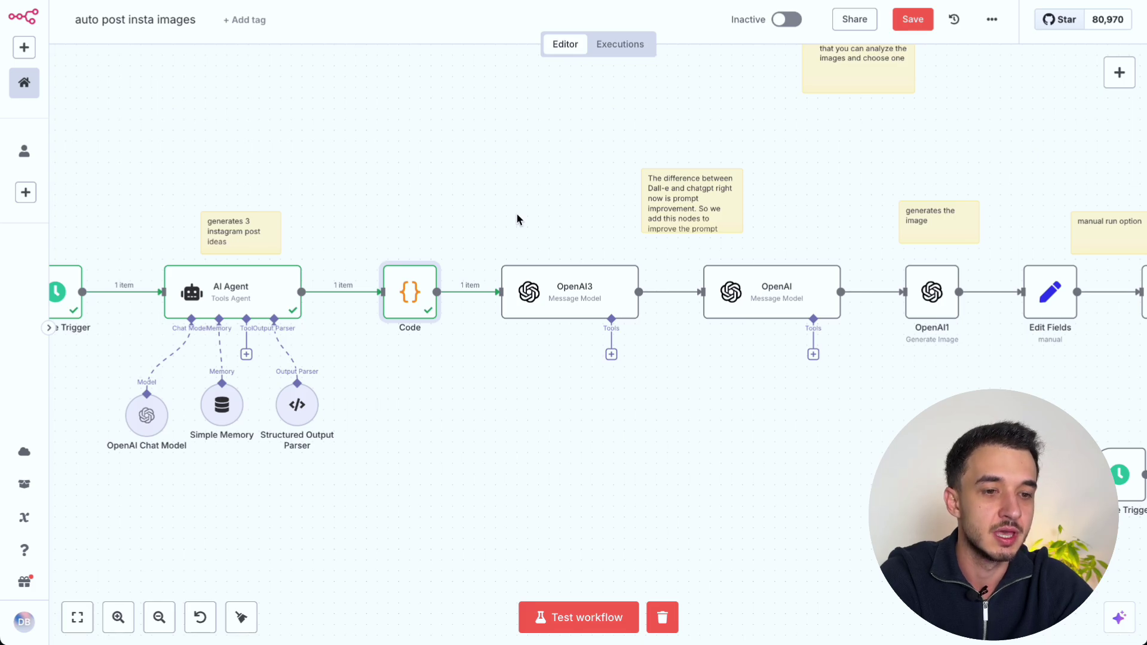
pyautogui.hscroll(2, 532, 412)
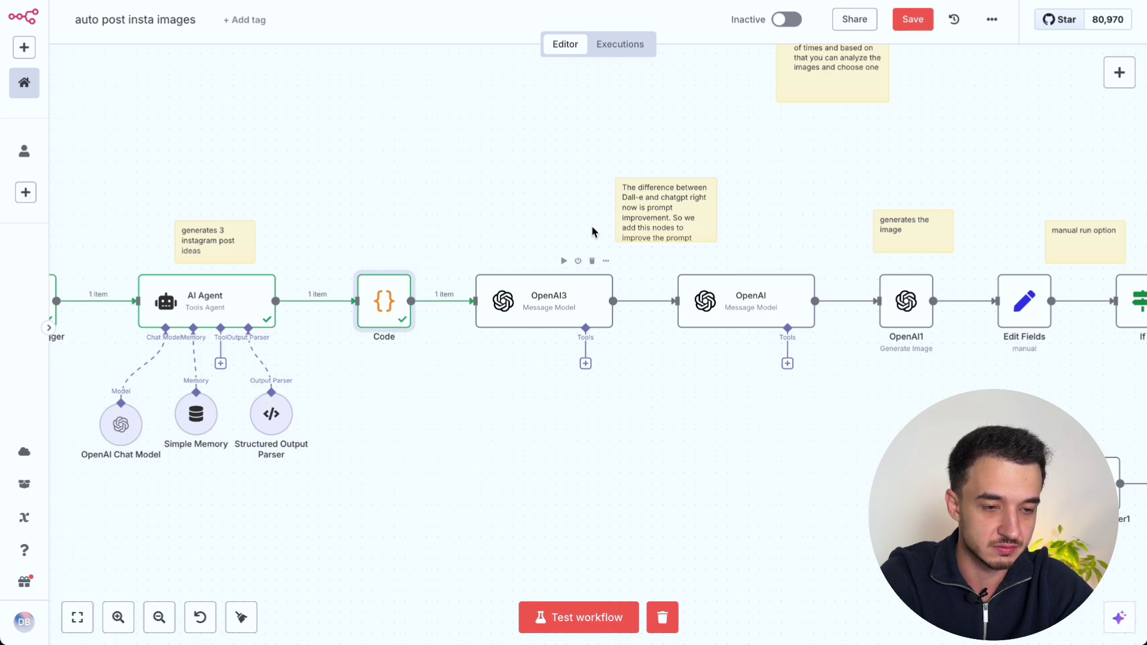
pyautogui.click(561, 300)
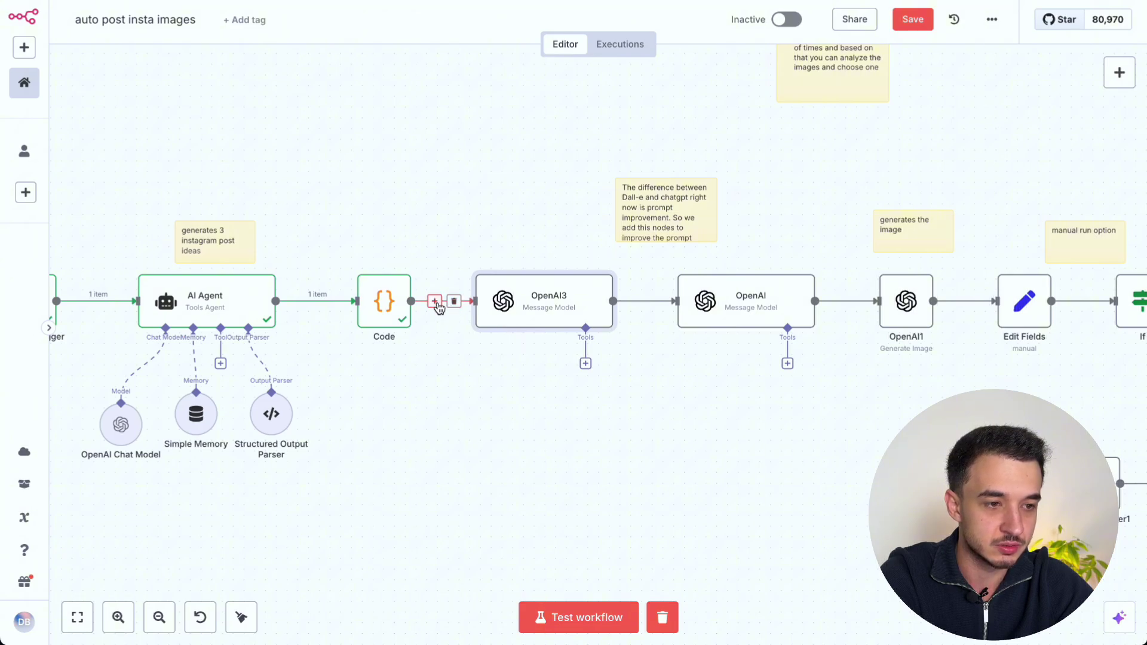
pyautogui.click(434, 300)
pyautogui.write('open')
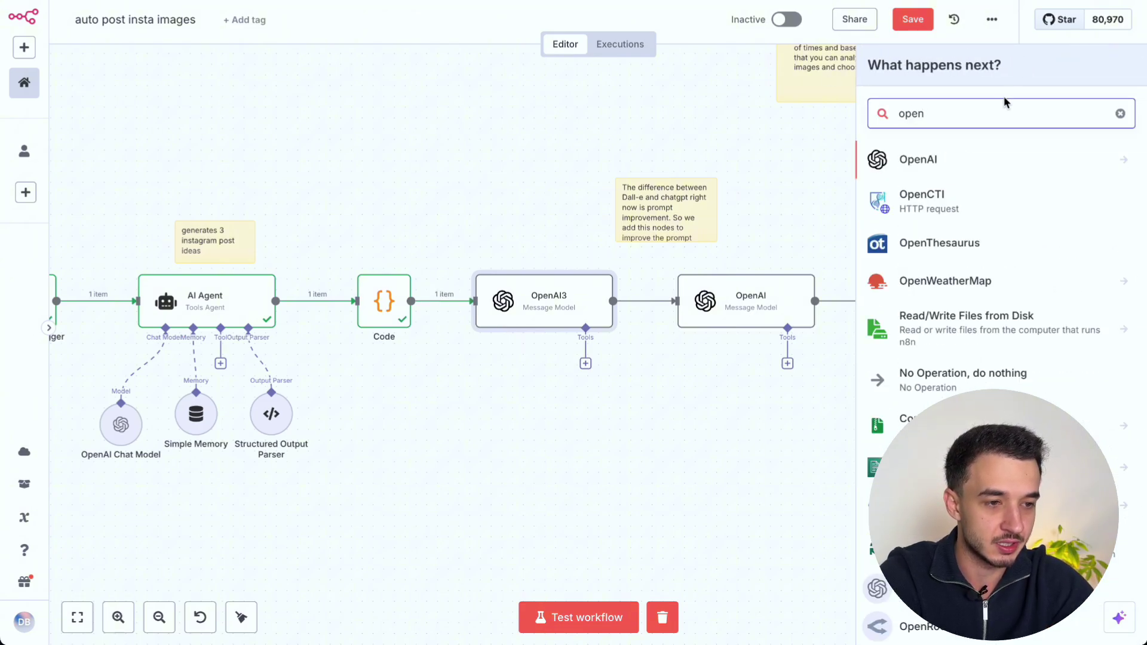
pyautogui.click(980, 157)
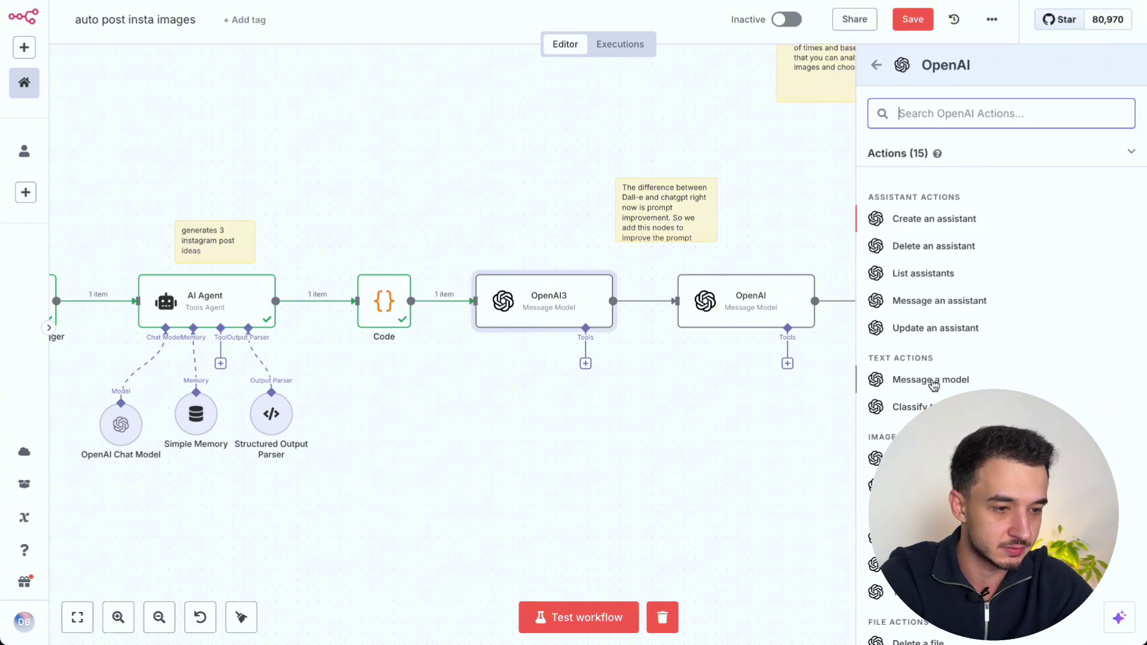
pyautogui.click(550, 318)
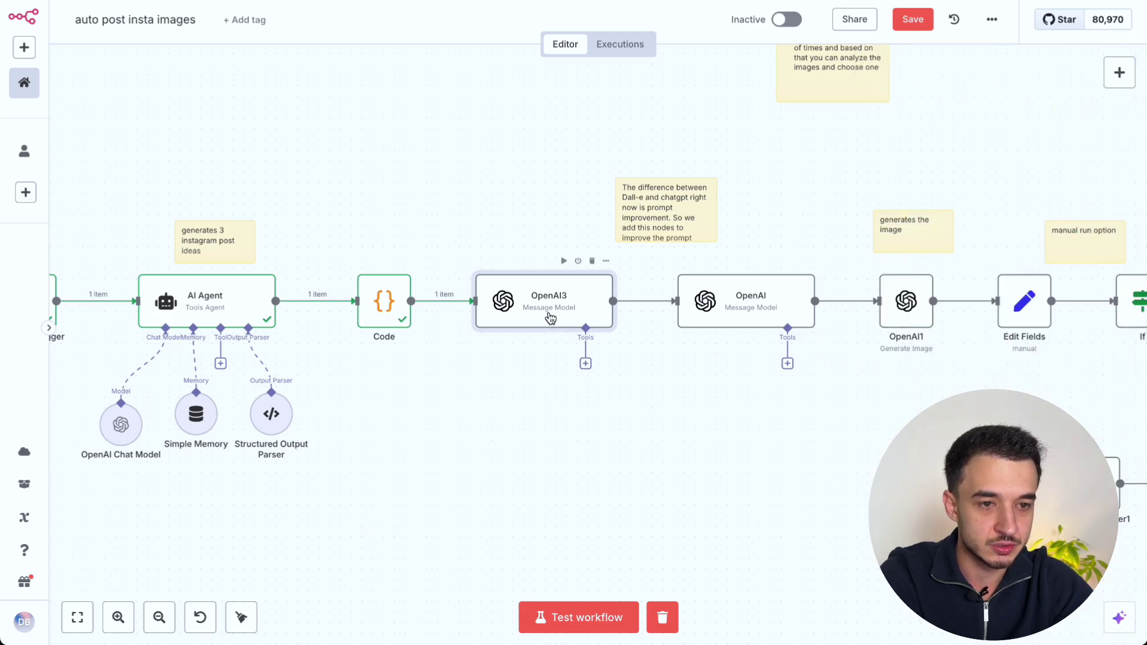
pyautogui.doubleClick(550, 317)
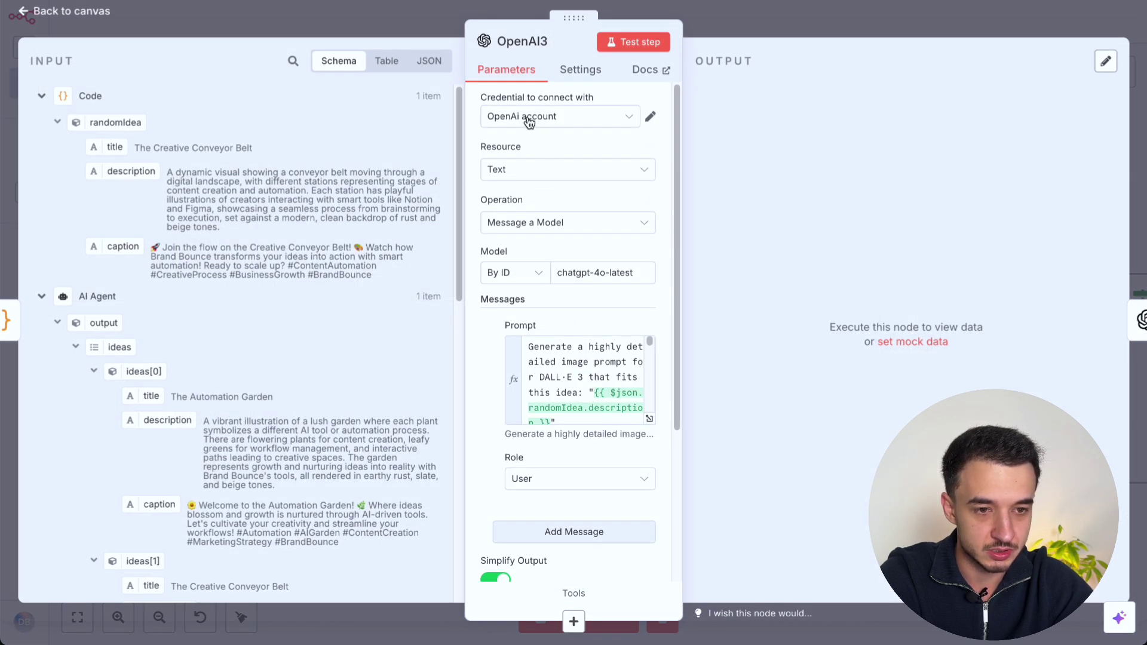
# Step: Check the OpenAI3 node's model ID, chatgpt-4o-latest
pyautogui.scroll(-2, 535, 176)
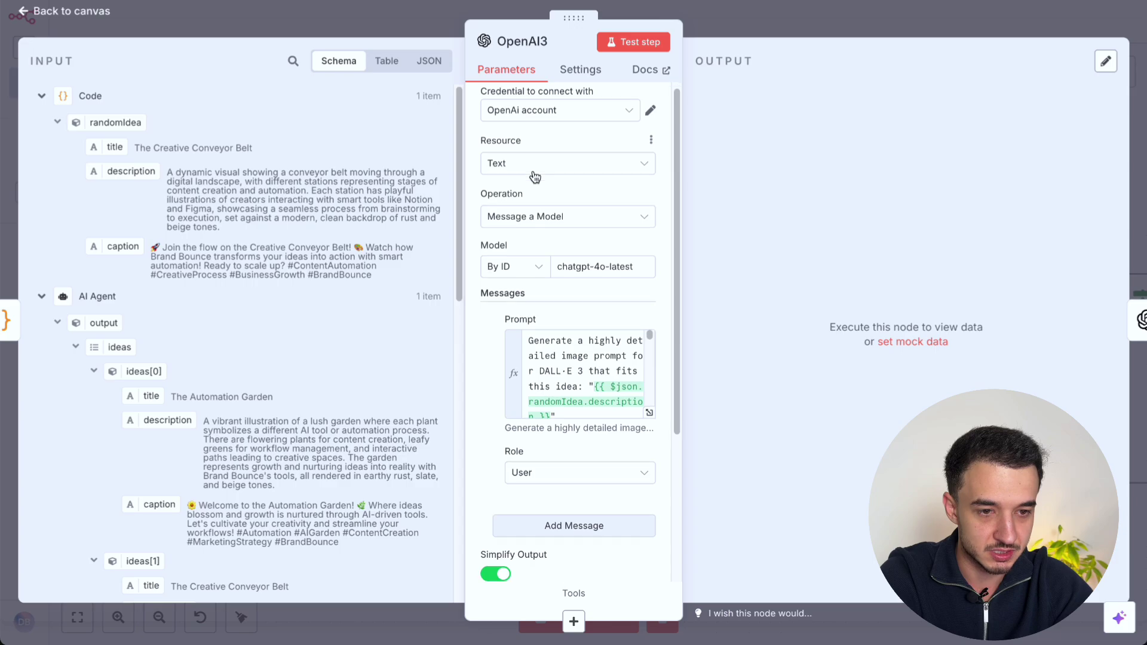
pyautogui.scroll(-2, 533, 198)
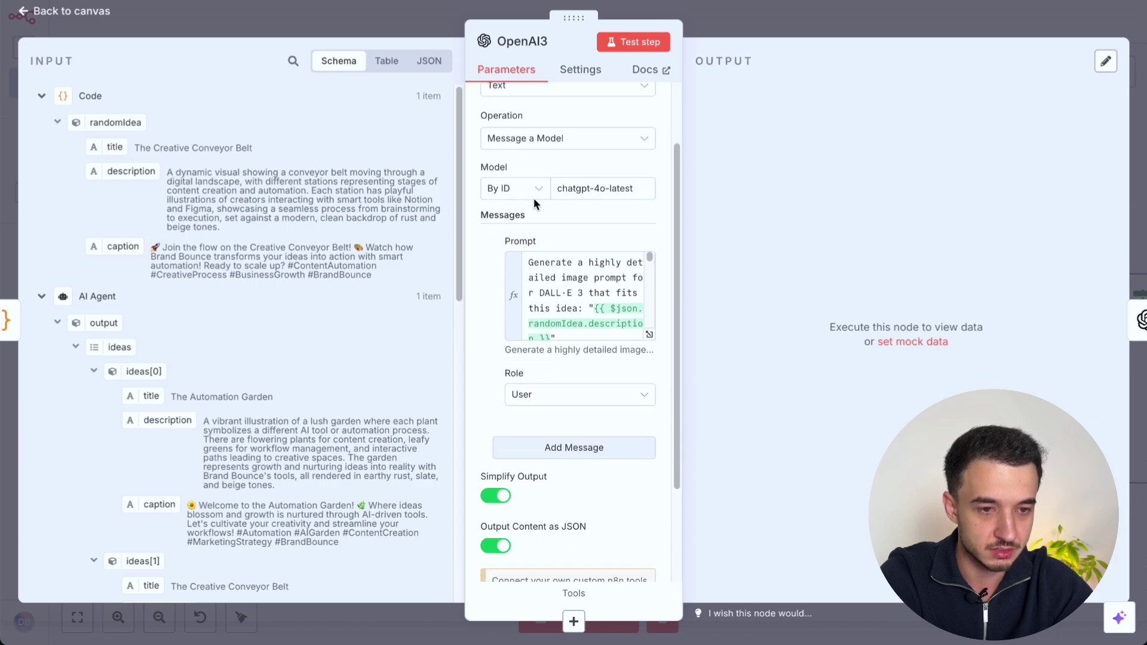
pyautogui.click(596, 191)
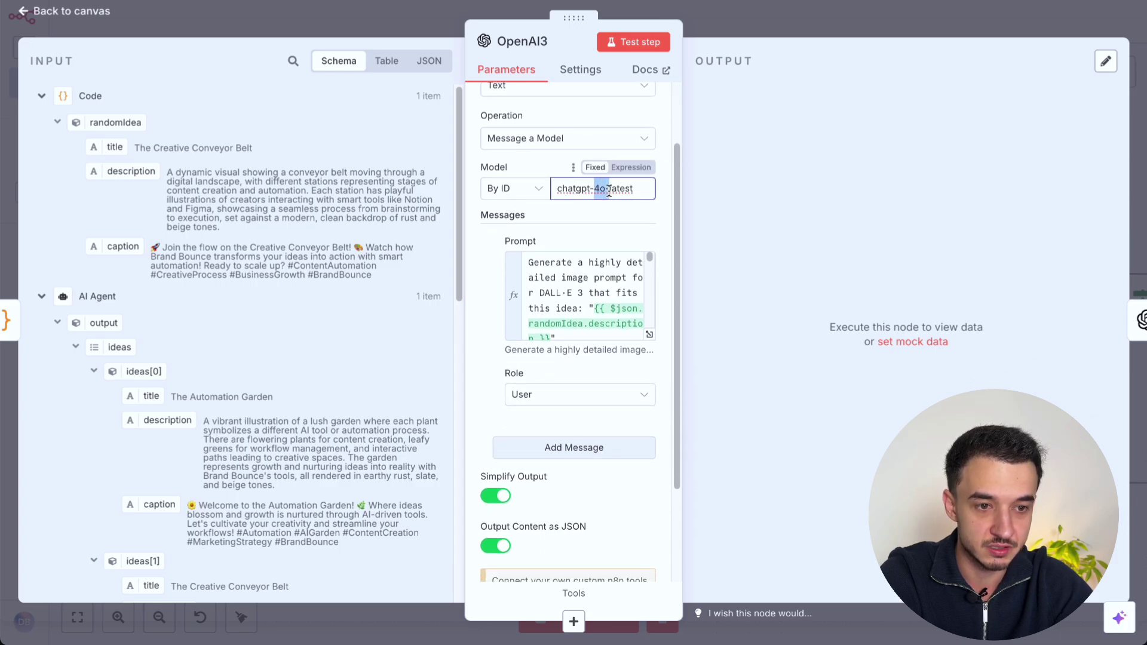
pyautogui.tripleClick(629, 191)
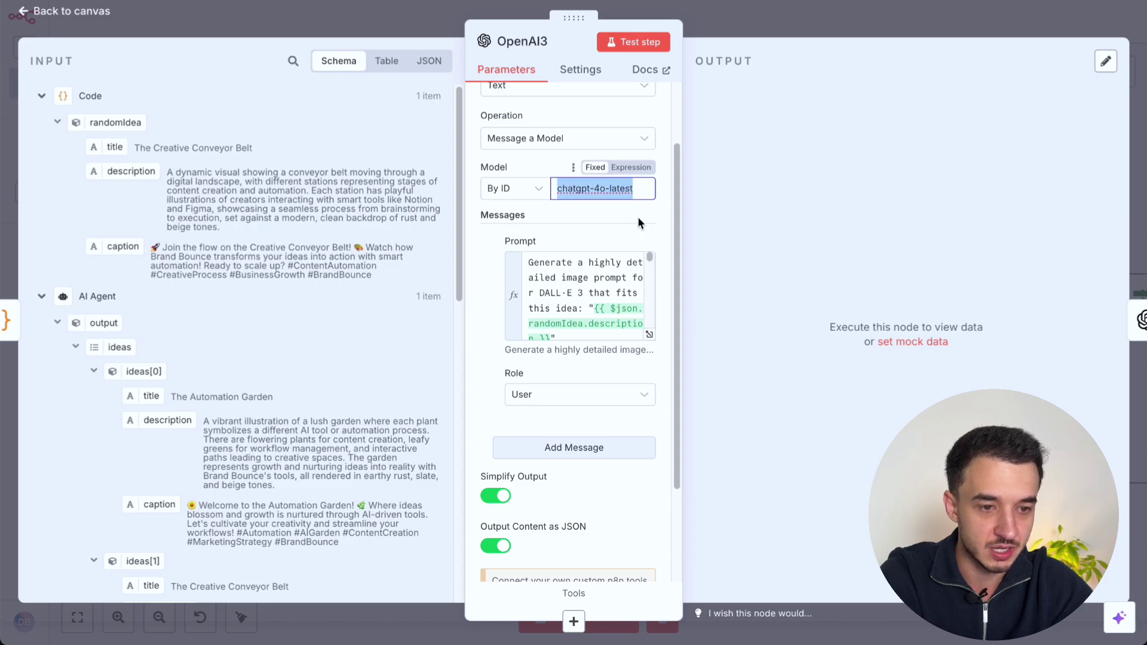
pyautogui.scroll(-1, 641, 221)
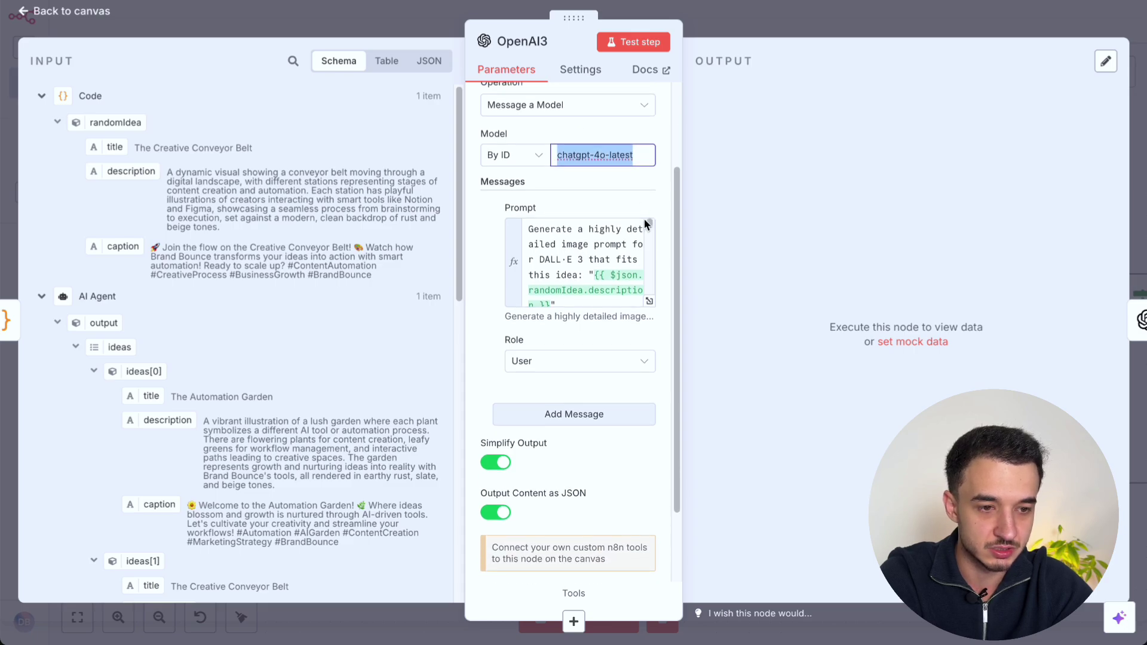
# Step: Review the prompt in the expression editor, noting DALL·E 3 and the randomIdea description placeholder
pyautogui.click(650, 301)
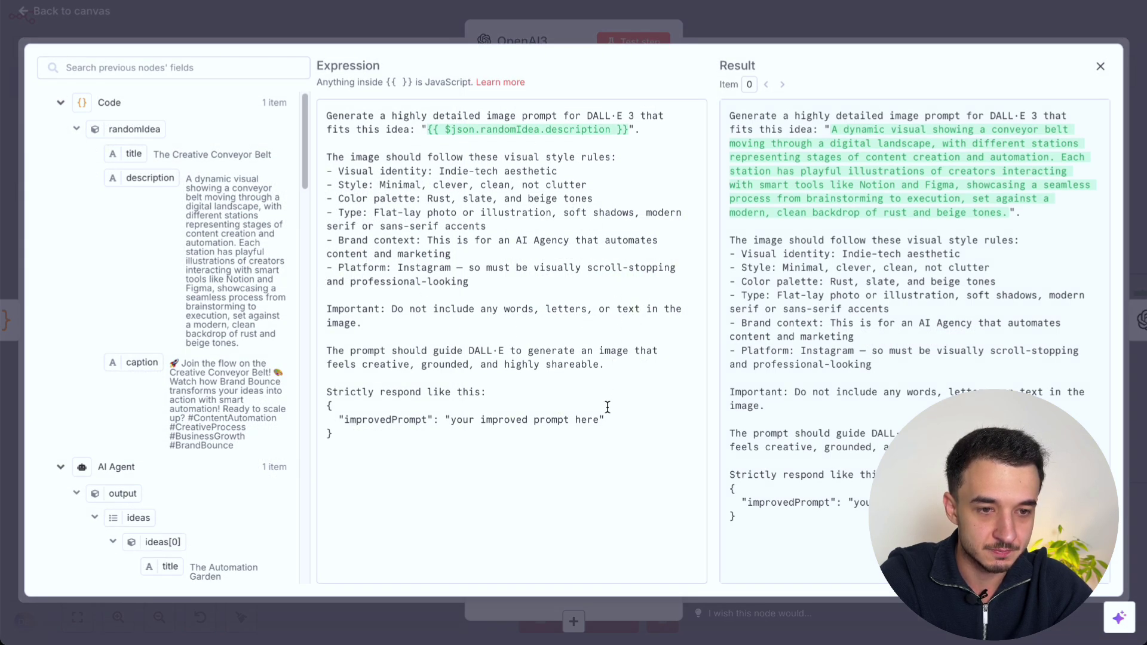
pyautogui.click(385, 112)
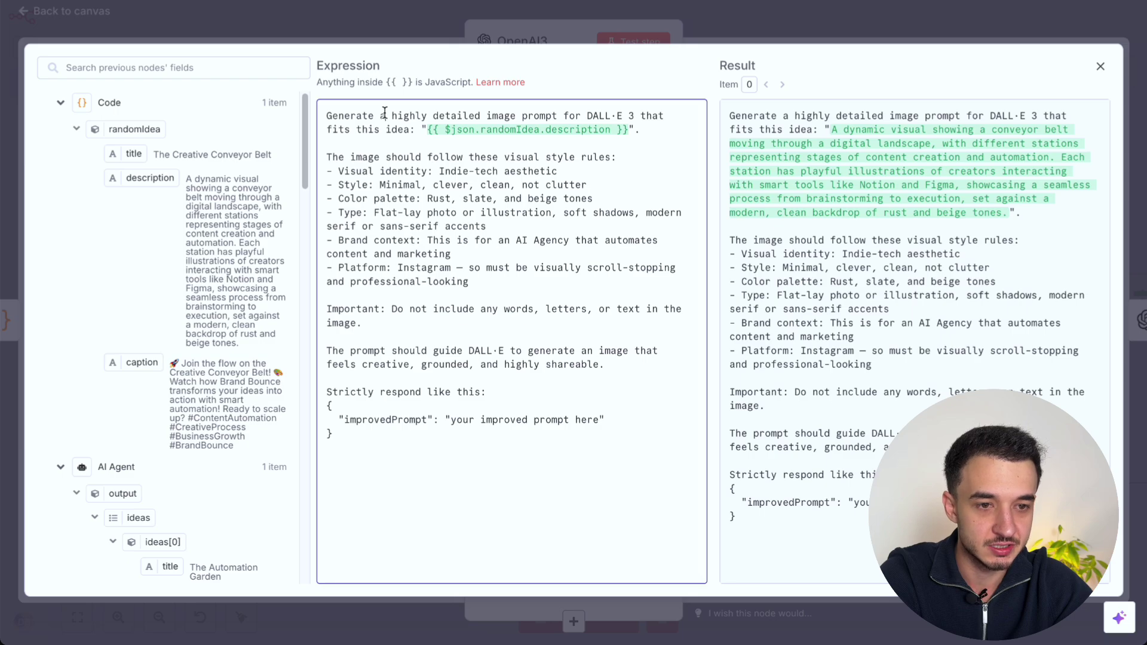
pyautogui.moveTo(665, 115); pyautogui.dragTo(633, 116)
pyautogui.click(588, 113)
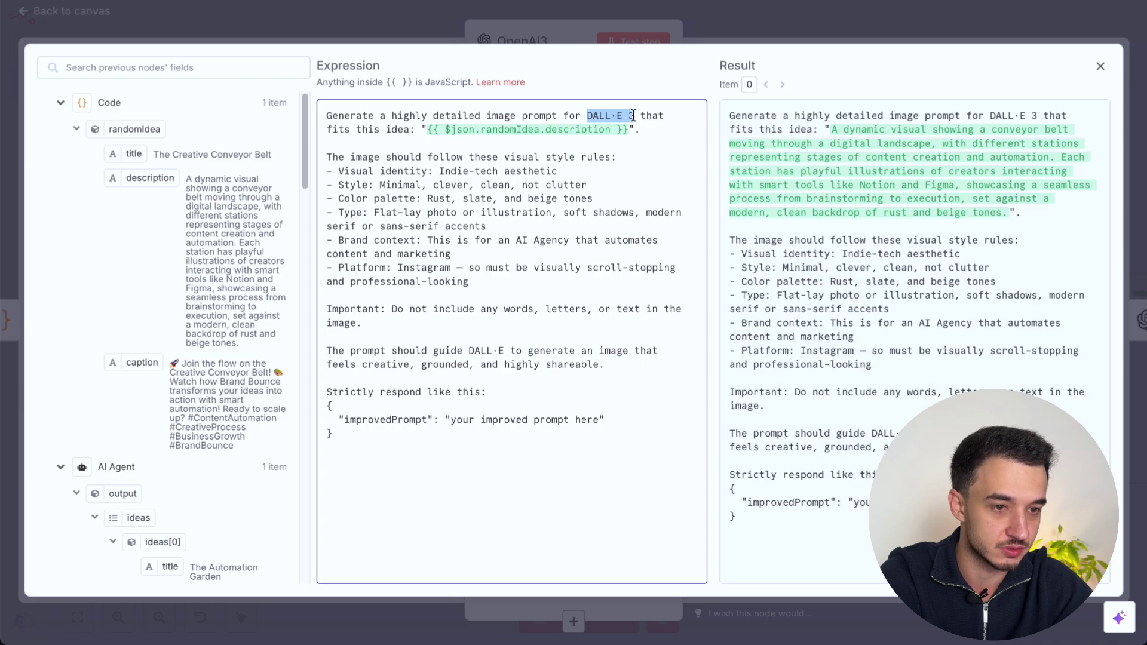
pyautogui.click(633, 115)
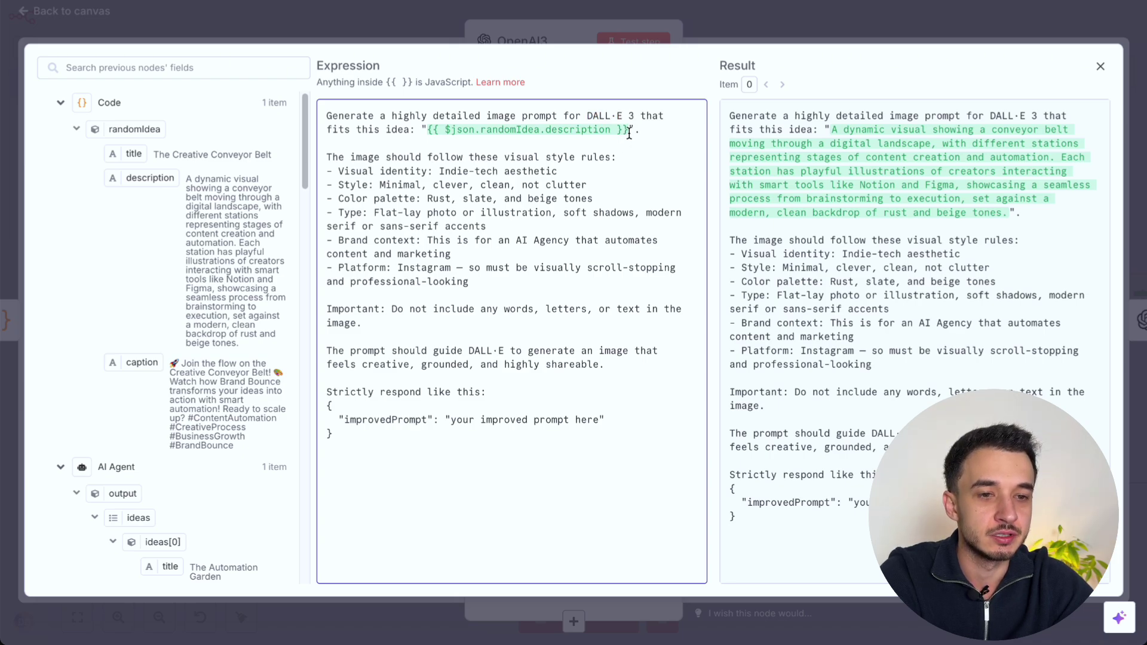
pyautogui.moveTo(629, 131); pyautogui.dragTo(427, 129)
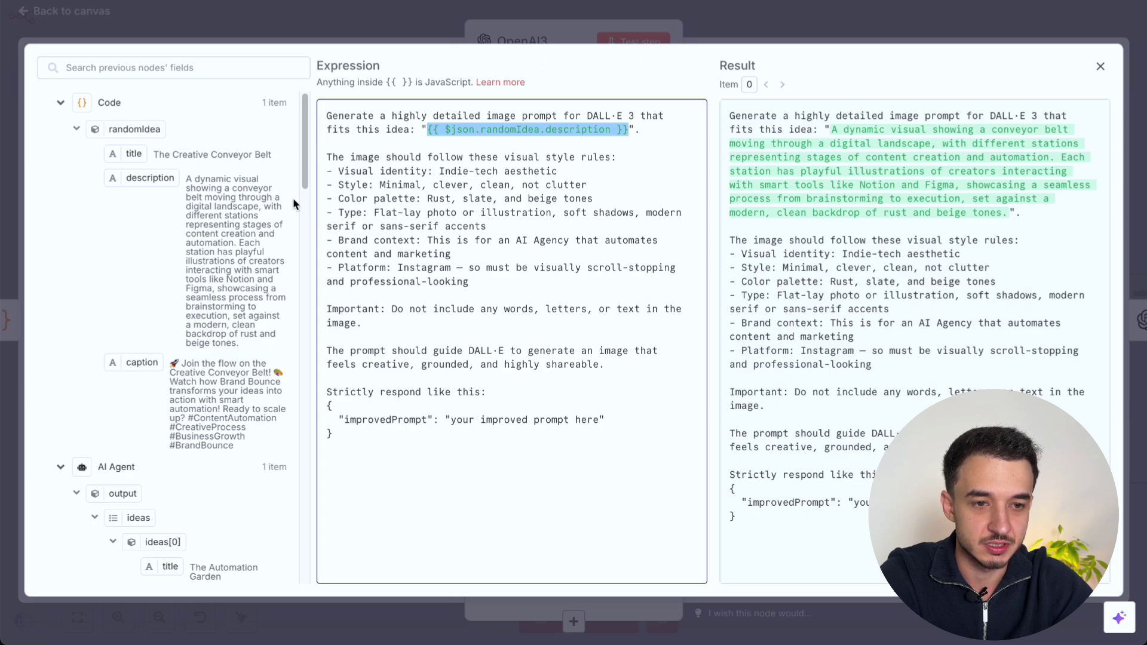
pyautogui.click(476, 187)
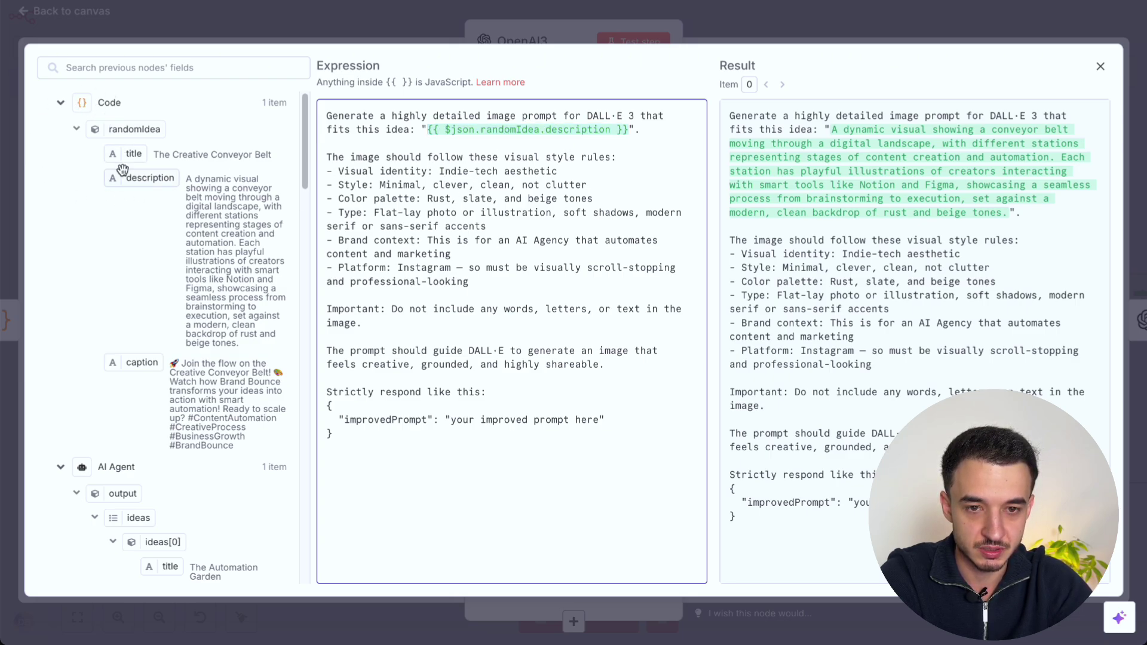
pyautogui.click(154, 182)
pyautogui.click(327, 145)
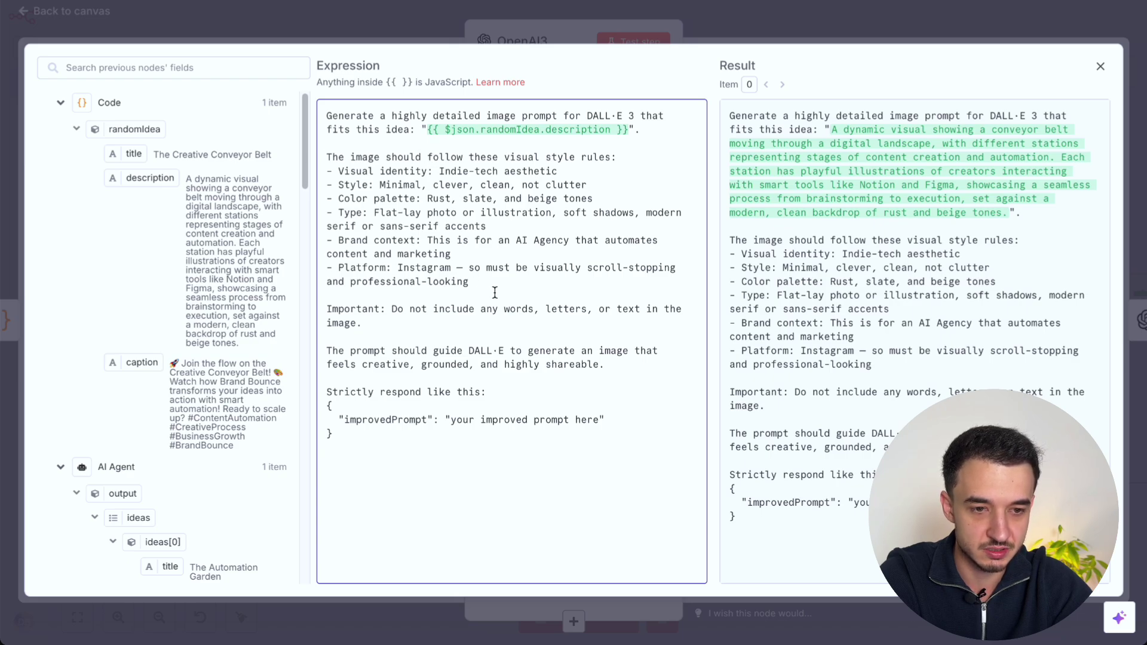
# Step: Review the prompt's visual style rules and required improvedPrompt response format, then close the node
pyautogui.moveTo(487, 287); pyautogui.dragTo(293, 167)
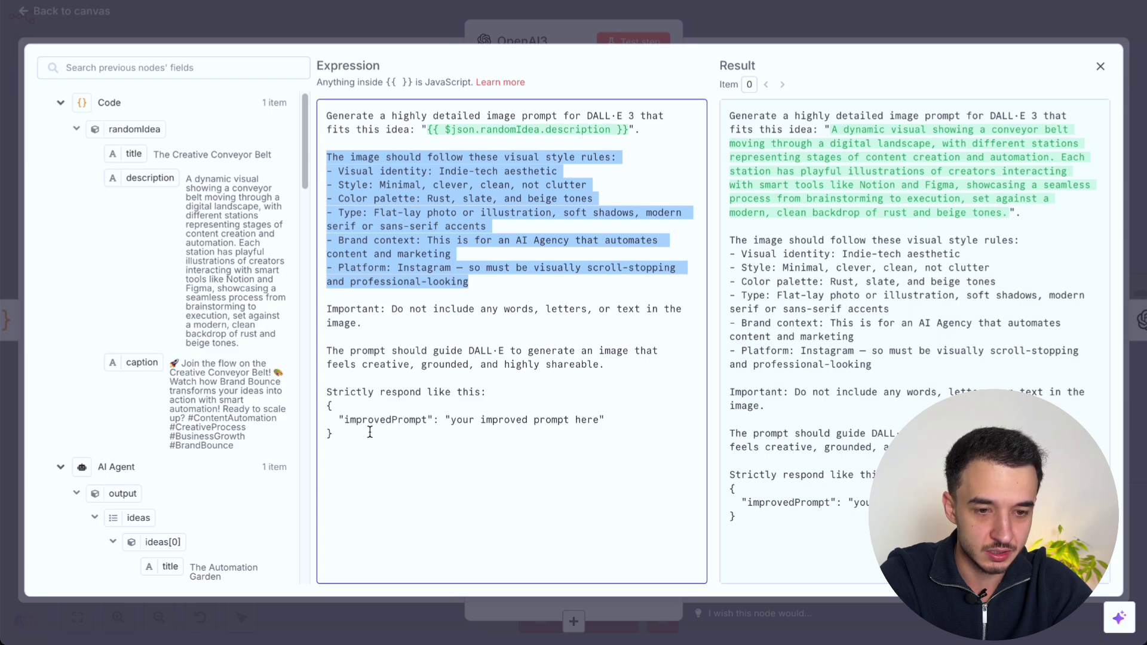
pyautogui.moveTo(368, 449); pyautogui.dragTo(306, 381)
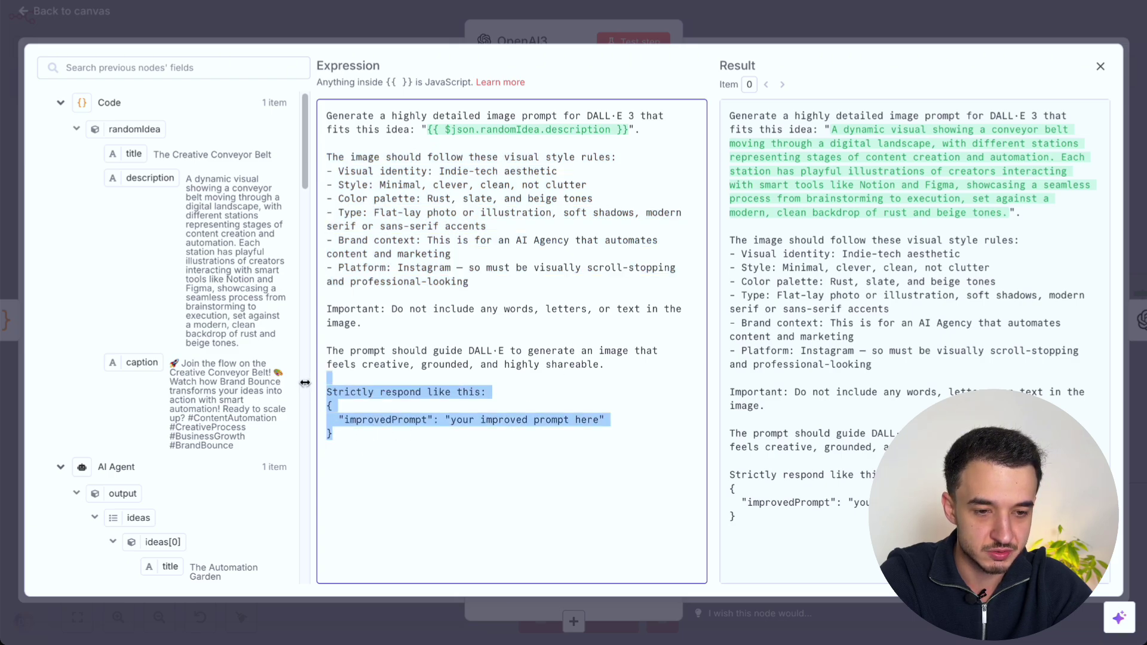
pyautogui.click(406, 441)
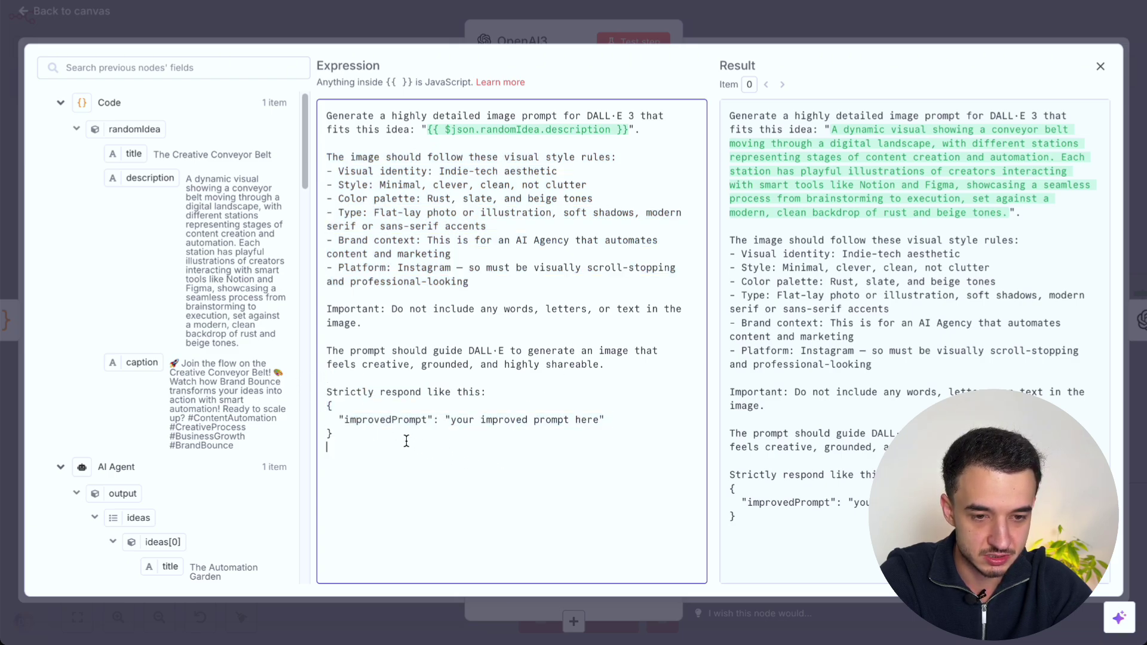
pyautogui.moveTo(367, 431); pyautogui.dragTo(325, 404)
pyautogui.doubleClick(386, 419)
pyautogui.click(525, 435)
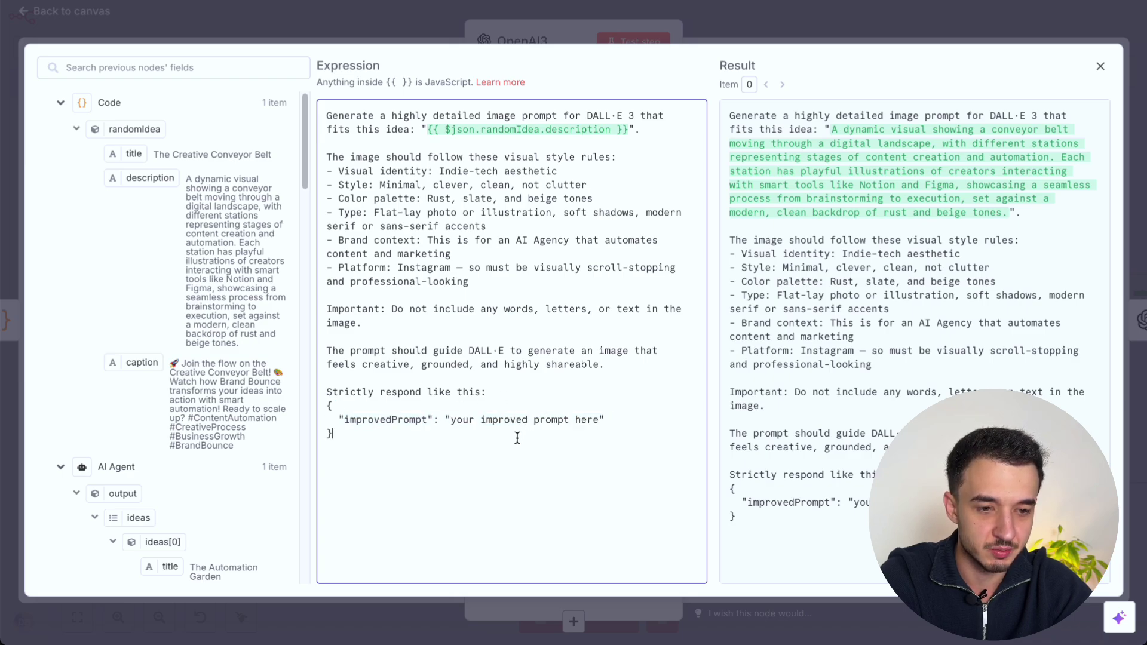
pyautogui.moveTo(524, 435); pyautogui.dragTo(259, 381)
pyautogui.press('Escape')
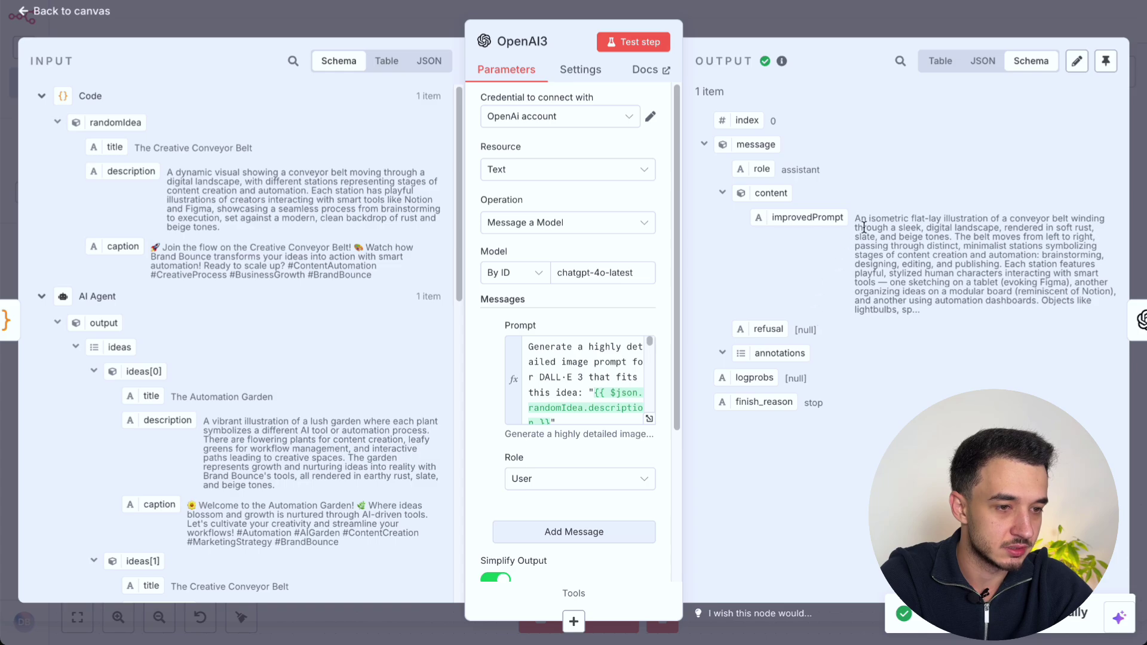
pyautogui.press('Escape')
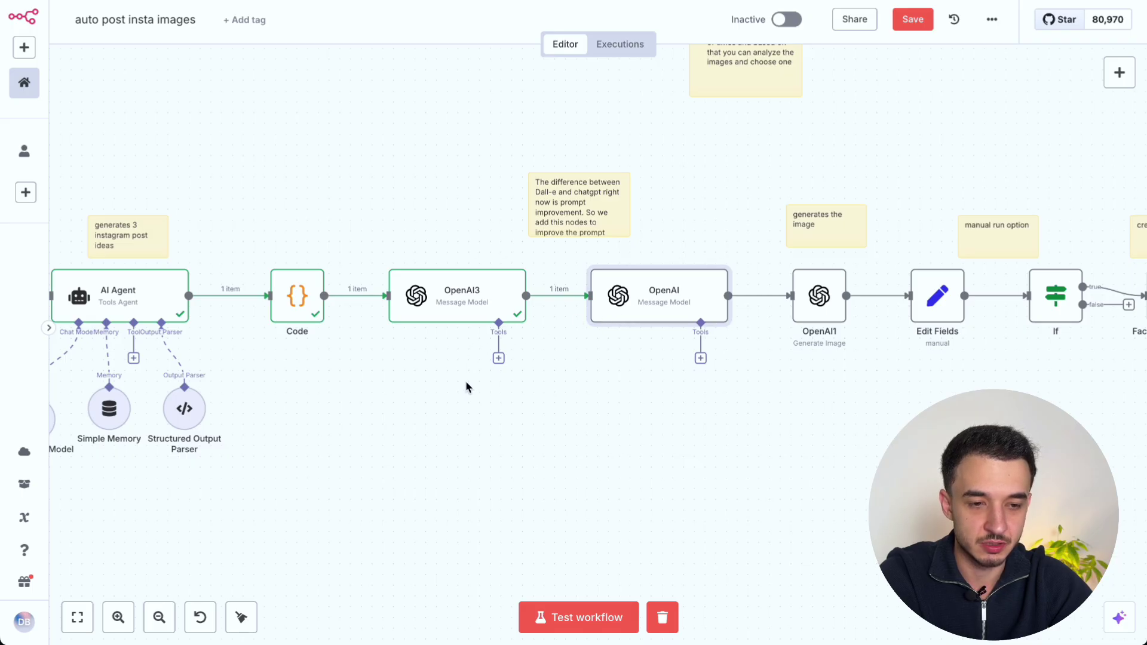
pyautogui.doubleClick(651, 305)
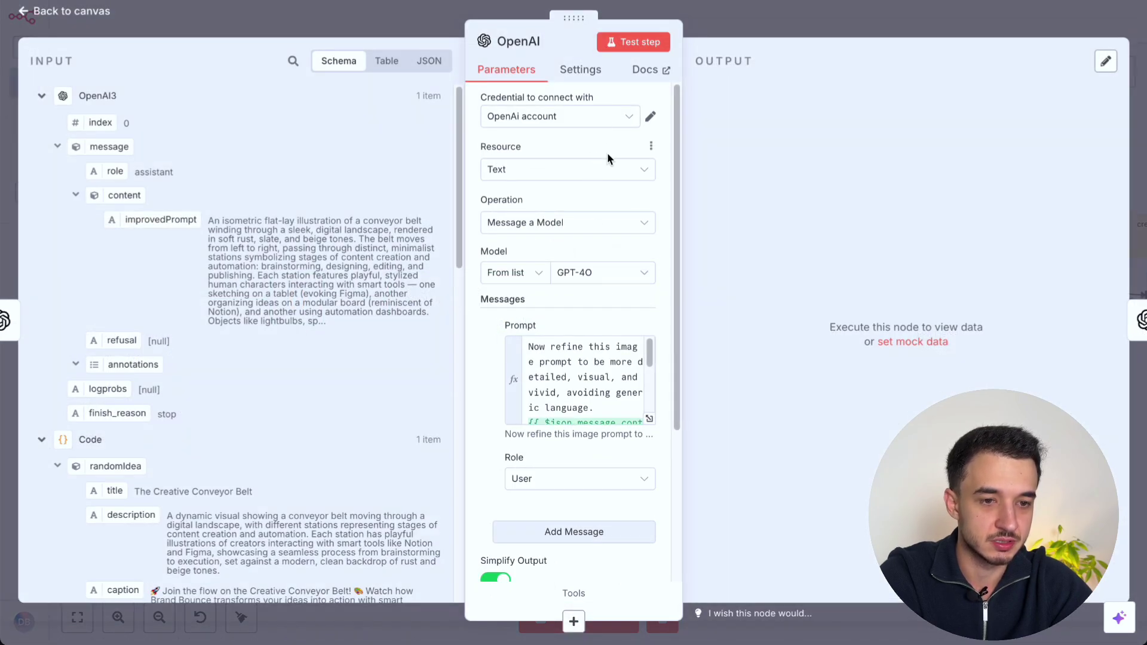
pyautogui.scroll(-2, 608, 158)
pyautogui.scroll(-1, 568, 221)
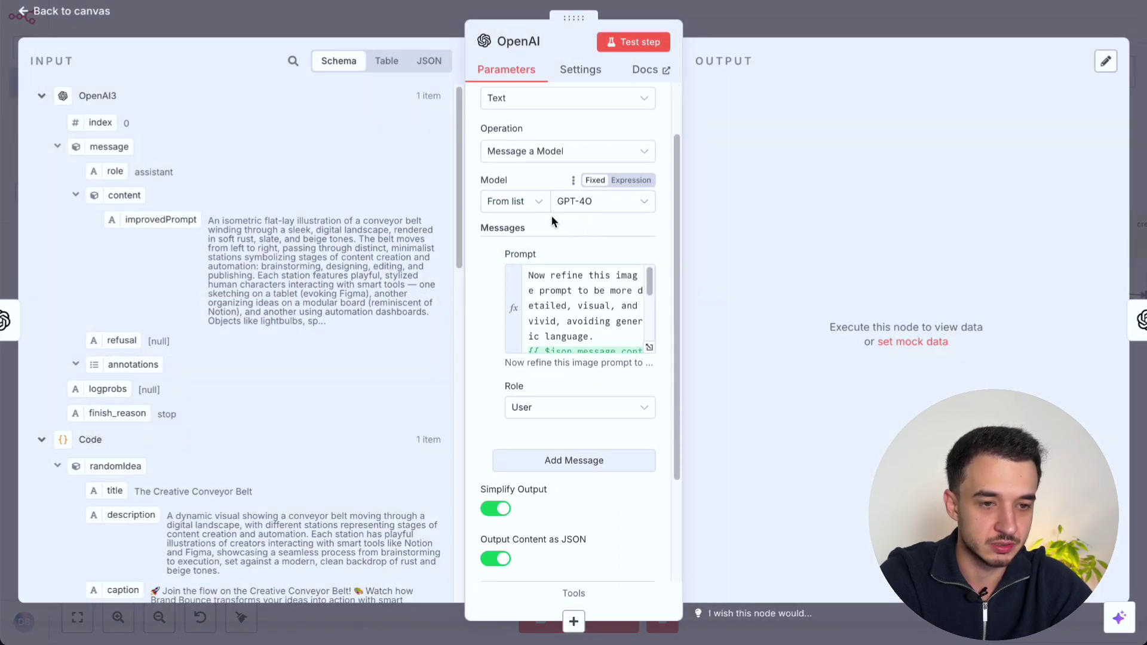
pyautogui.click(595, 203)
pyautogui.scroll(-1, 650, 309)
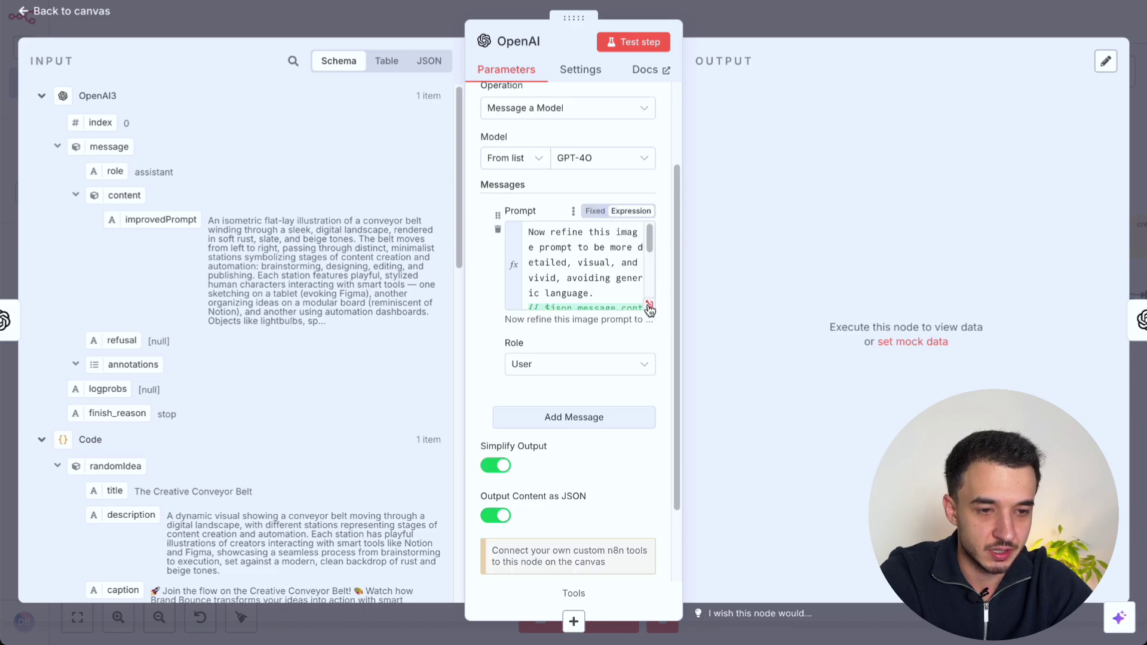
pyautogui.click(650, 307)
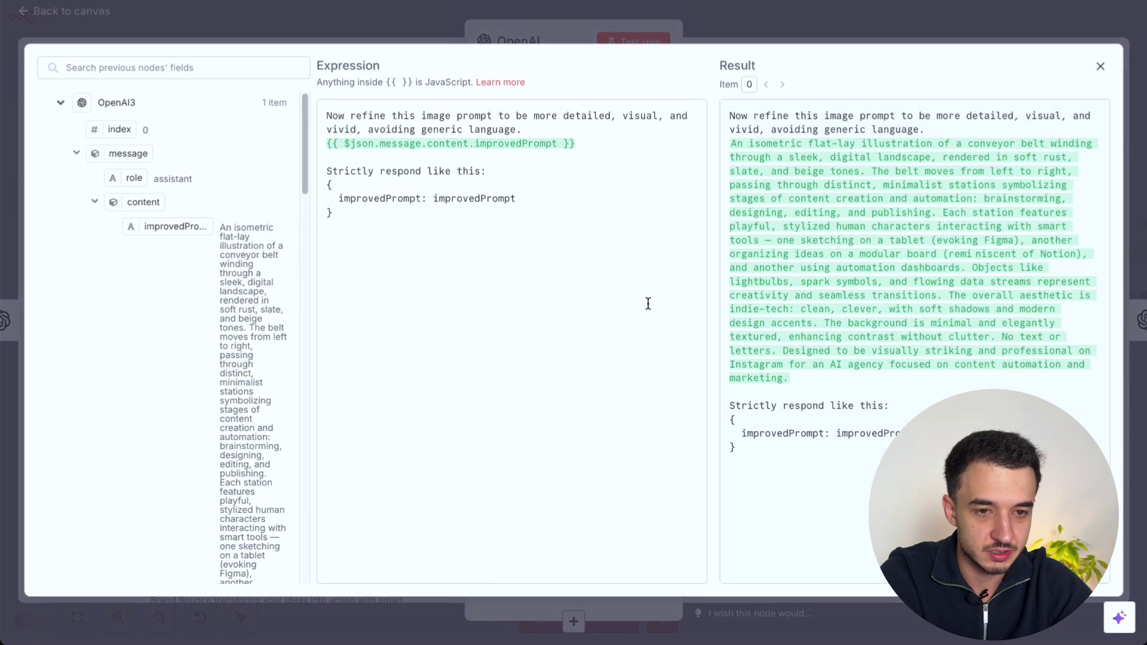
pyautogui.tripleClick(430, 115)
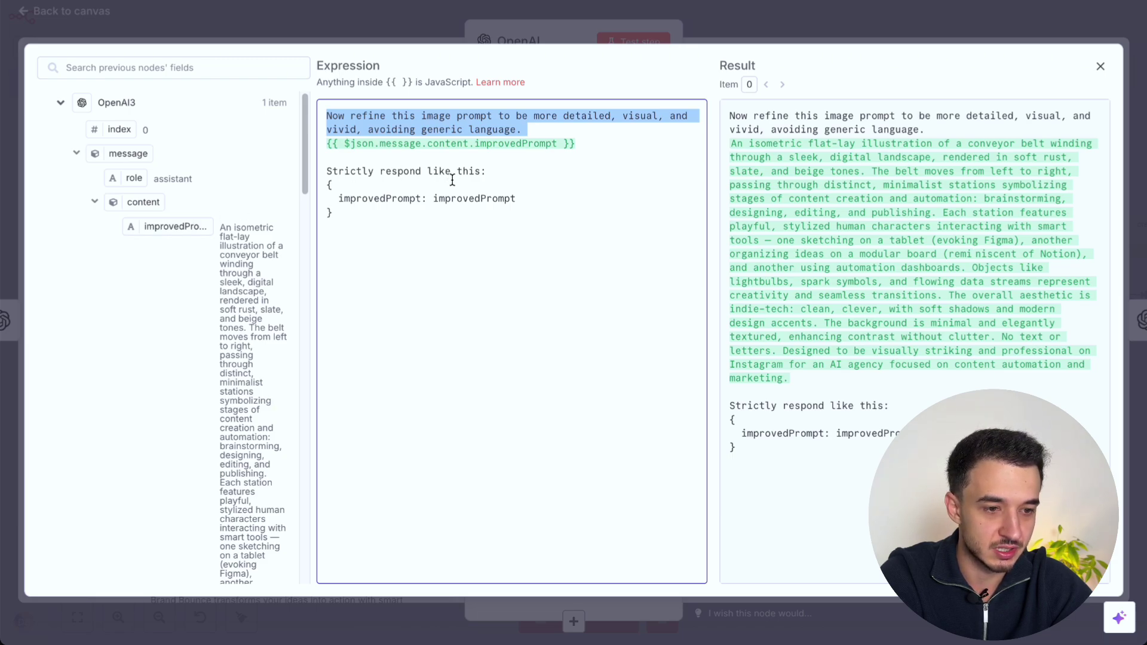
pyautogui.moveTo(377, 231); pyautogui.dragTo(300, 178)
pyautogui.press('Escape')
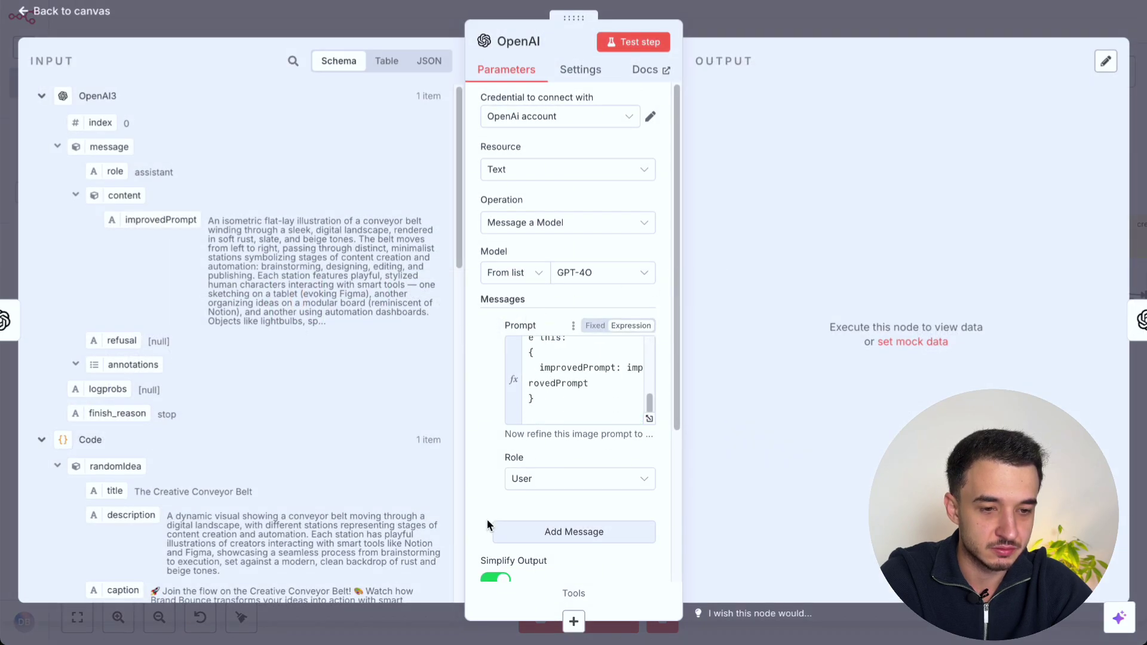
pyautogui.scroll(-3, 486, 519)
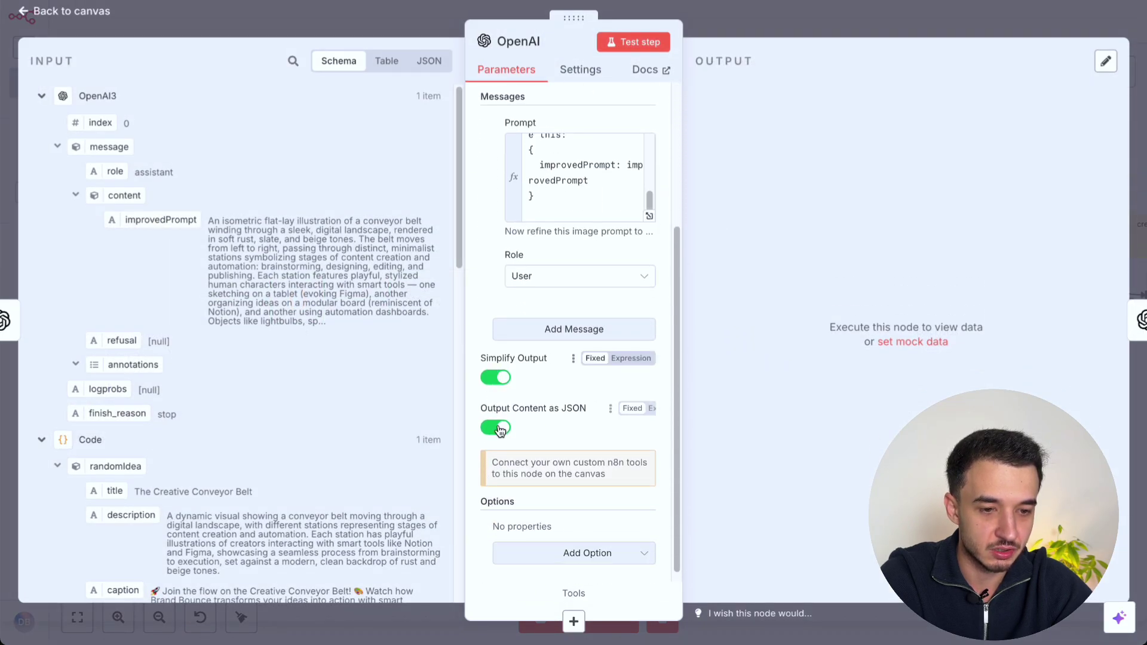
pyautogui.scroll(-1, 500, 434)
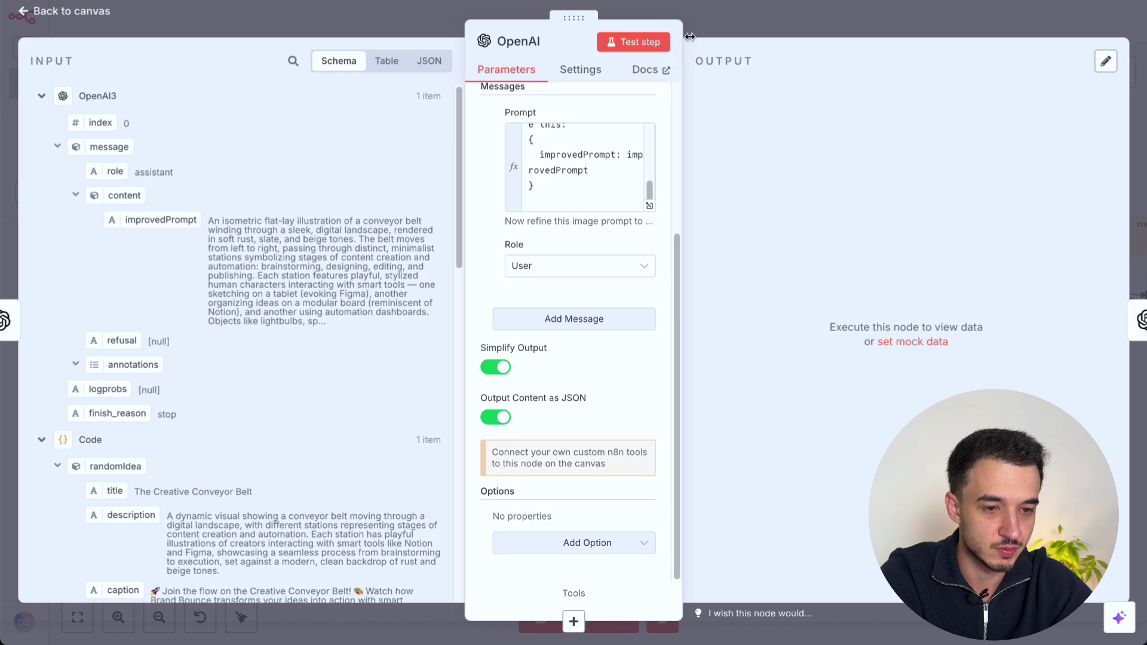
# Step: Briefly revisit the OpenAI3 node's settings and return to the canvas
pyautogui.click(723, 23)
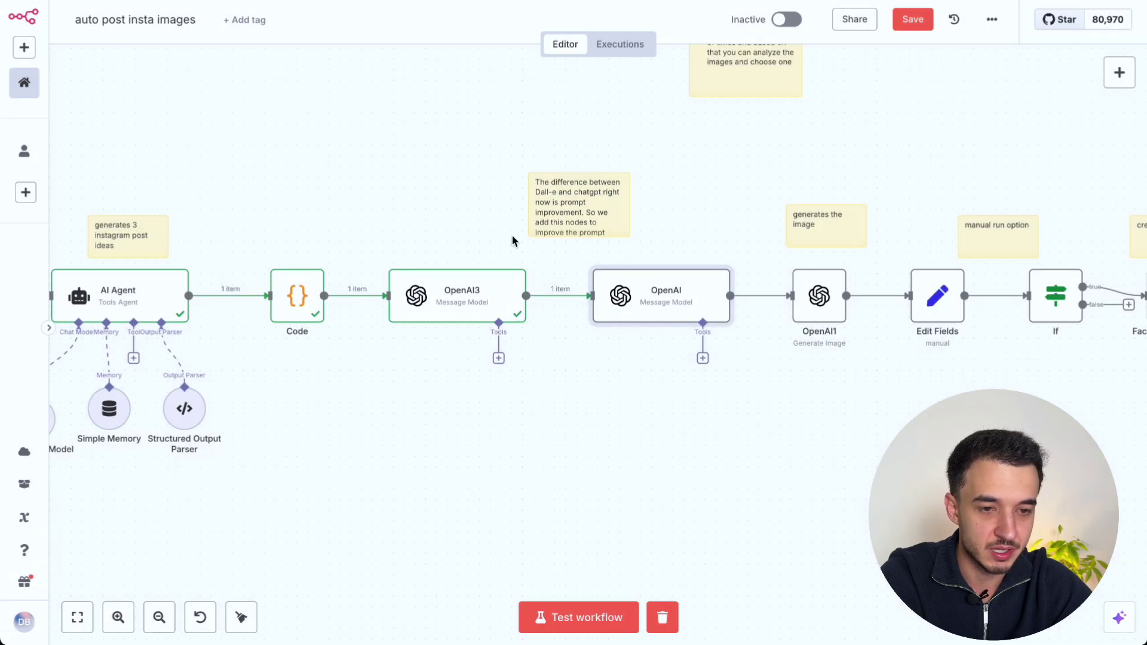
pyautogui.doubleClick(436, 308)
pyautogui.scroll(-3, 585, 358)
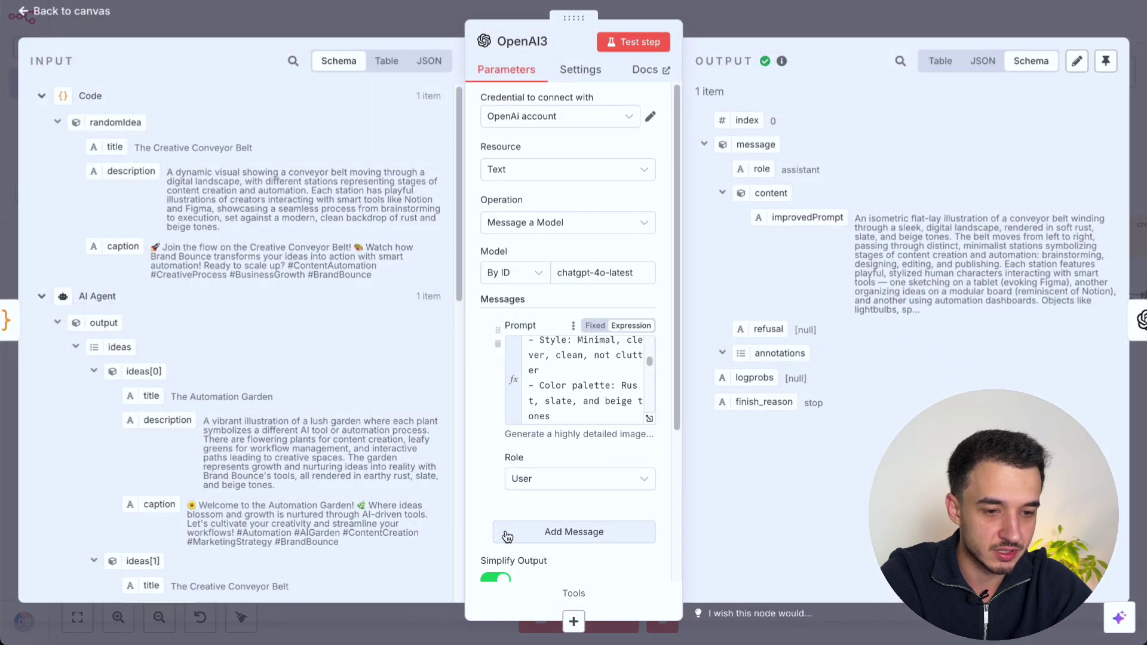
pyautogui.scroll(-5, 486, 472)
pyautogui.click(801, 9)
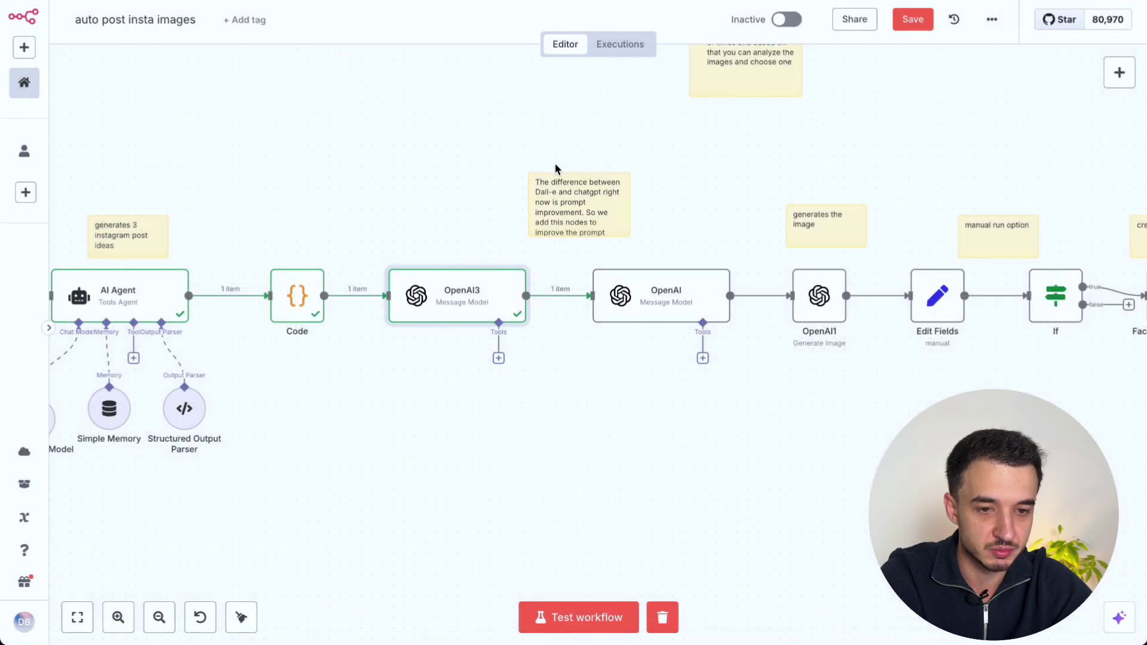
pyautogui.hscroll(3, 365, 279)
# Step: Run the prompt-refining OpenAI node and check its improvedPrompt output
pyautogui.doubleClick(664, 316)
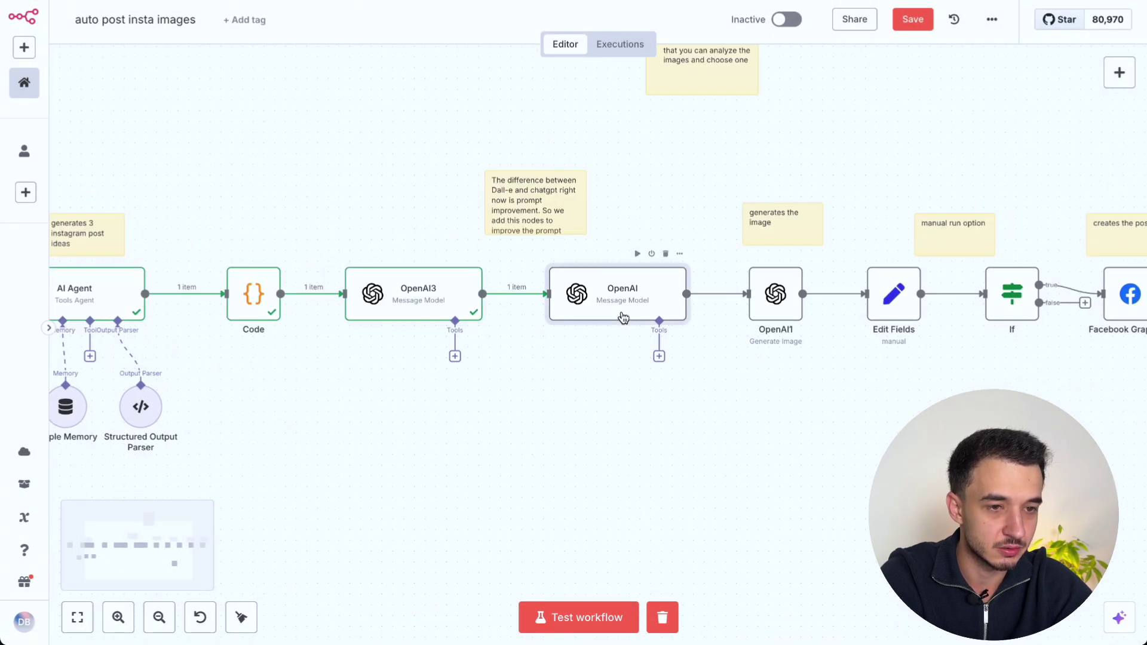
pyautogui.click(647, 42)
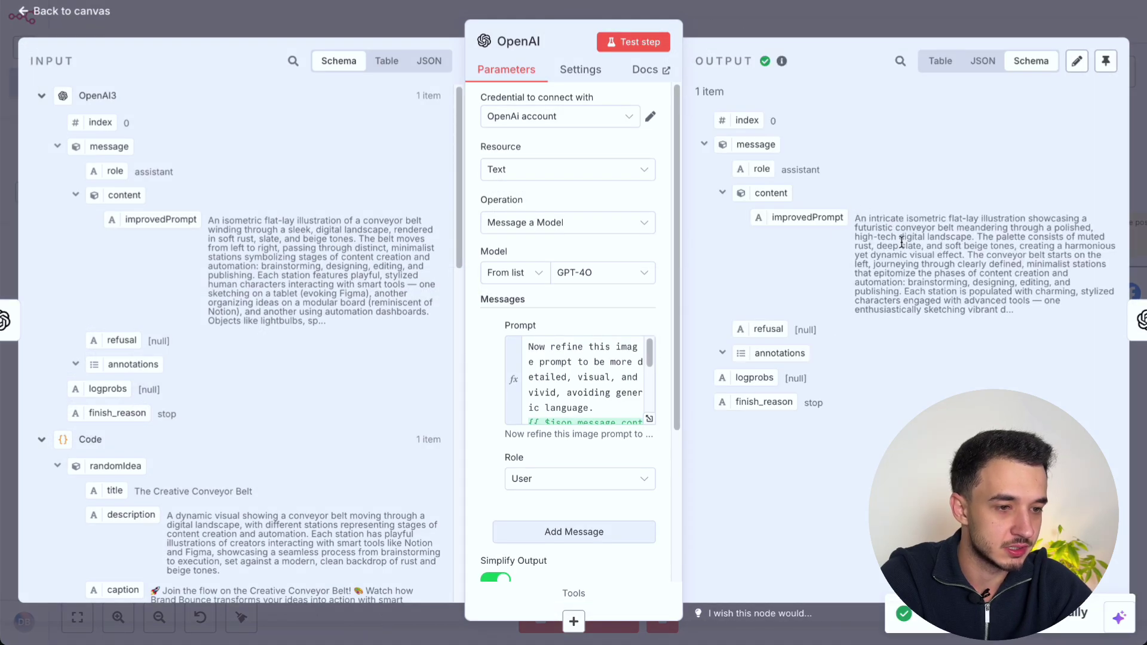
pyautogui.tripleClick(902, 242)
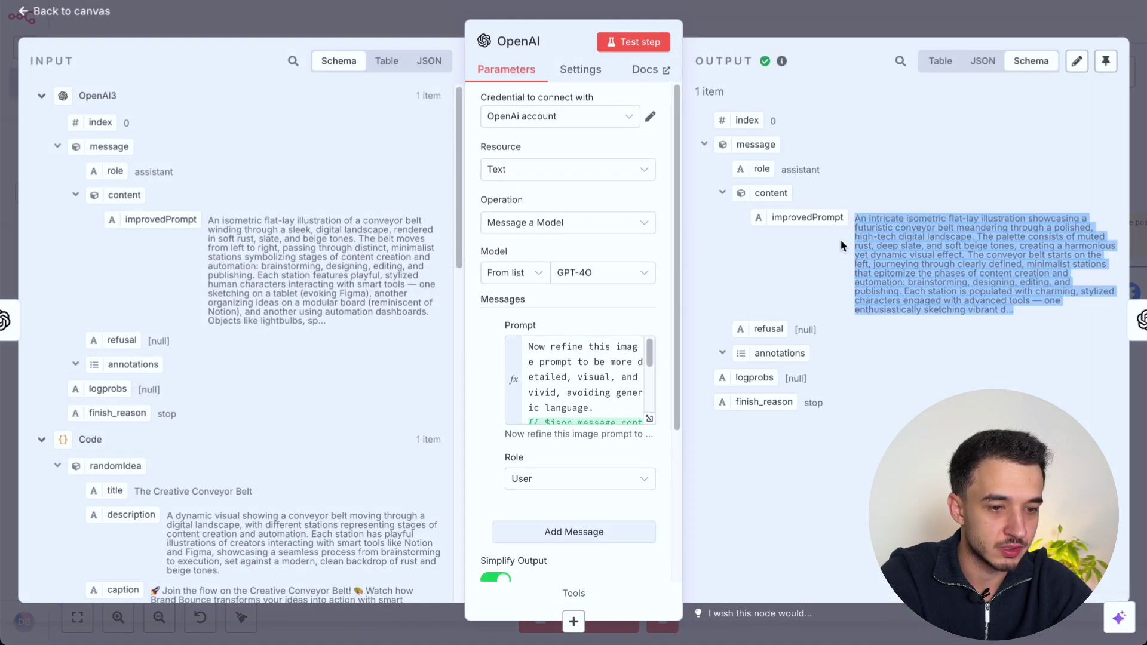
pyautogui.click(791, 17)
pyautogui.hscroll(3, 799, 228)
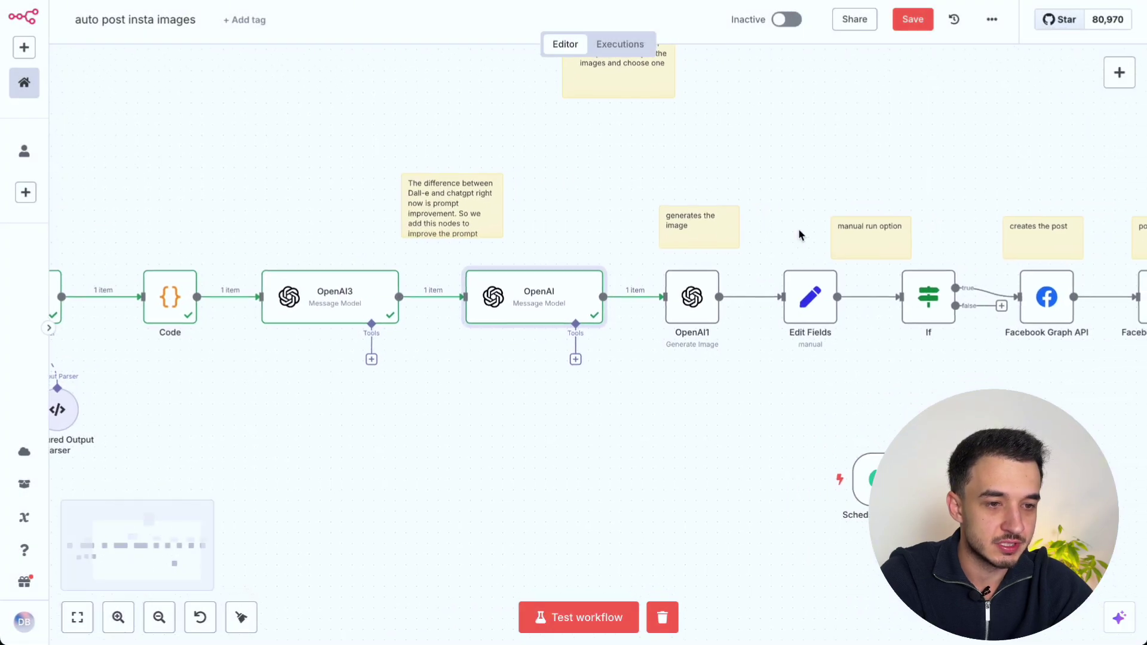
# Step: Glance at OpenAI1, then add a demo OpenAI 'Generate an Image' node and view its model options
pyautogui.doubleClick(687, 310)
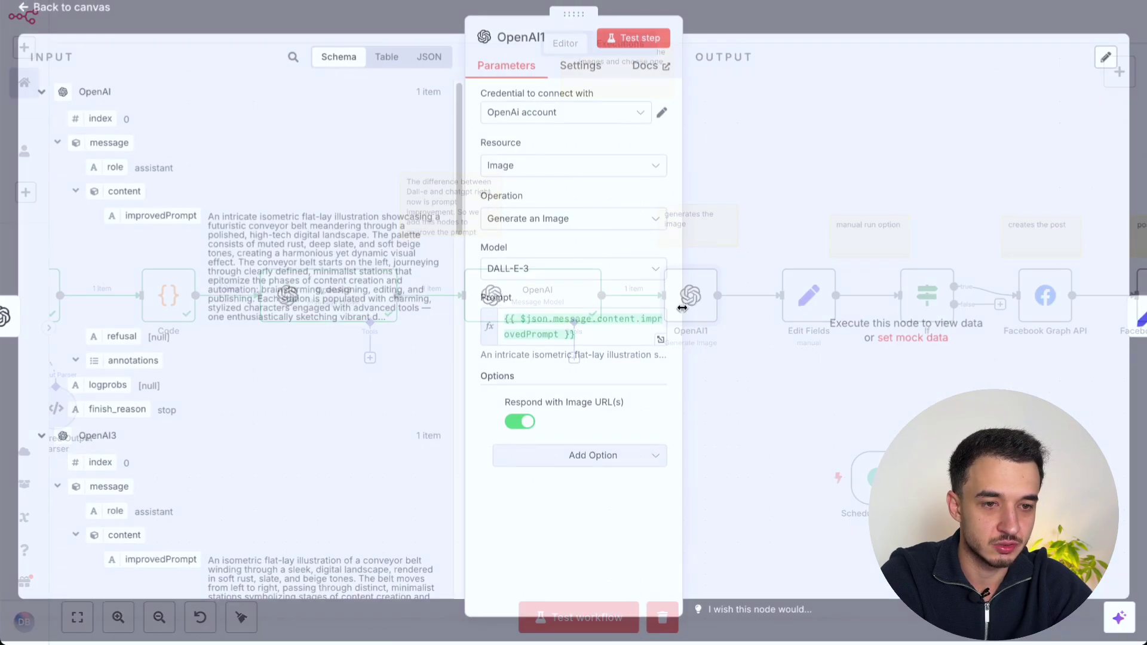
pyautogui.click(1117, 3)
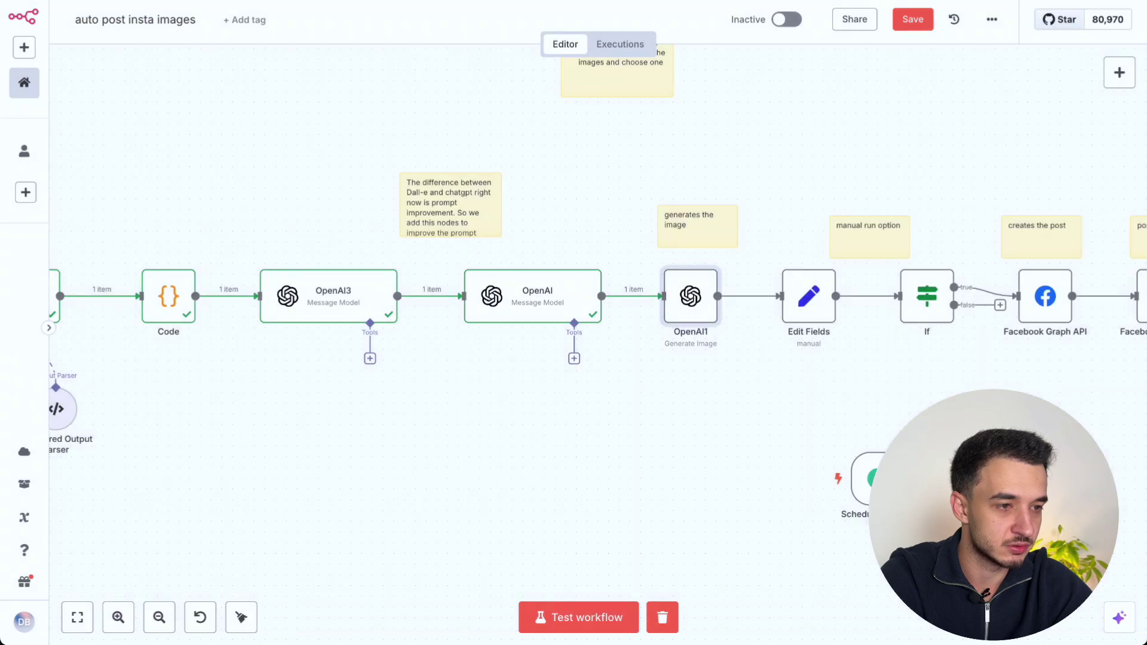
pyautogui.click(1120, 72)
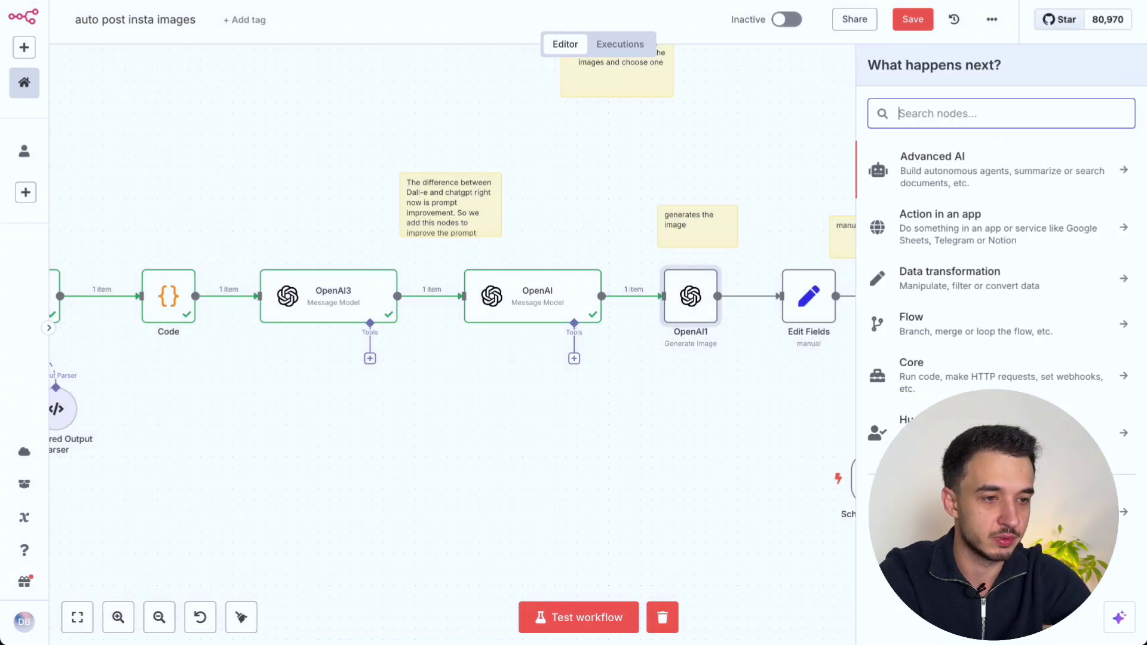
pyautogui.write('openai')
pyautogui.click(944, 170)
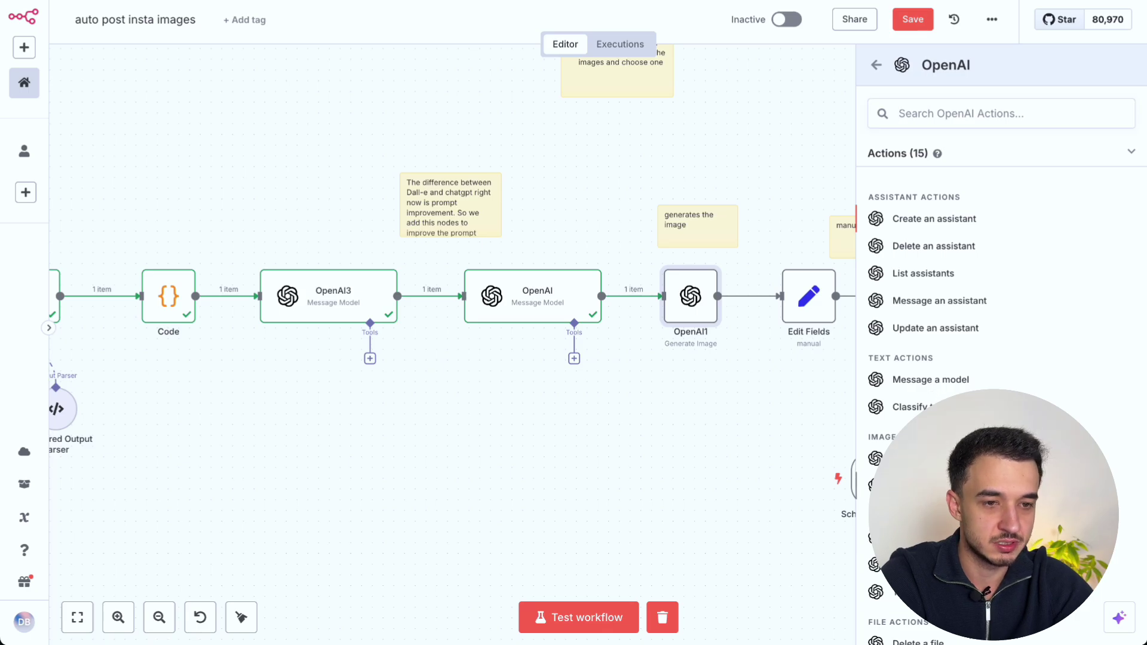
pyautogui.click(920, 485)
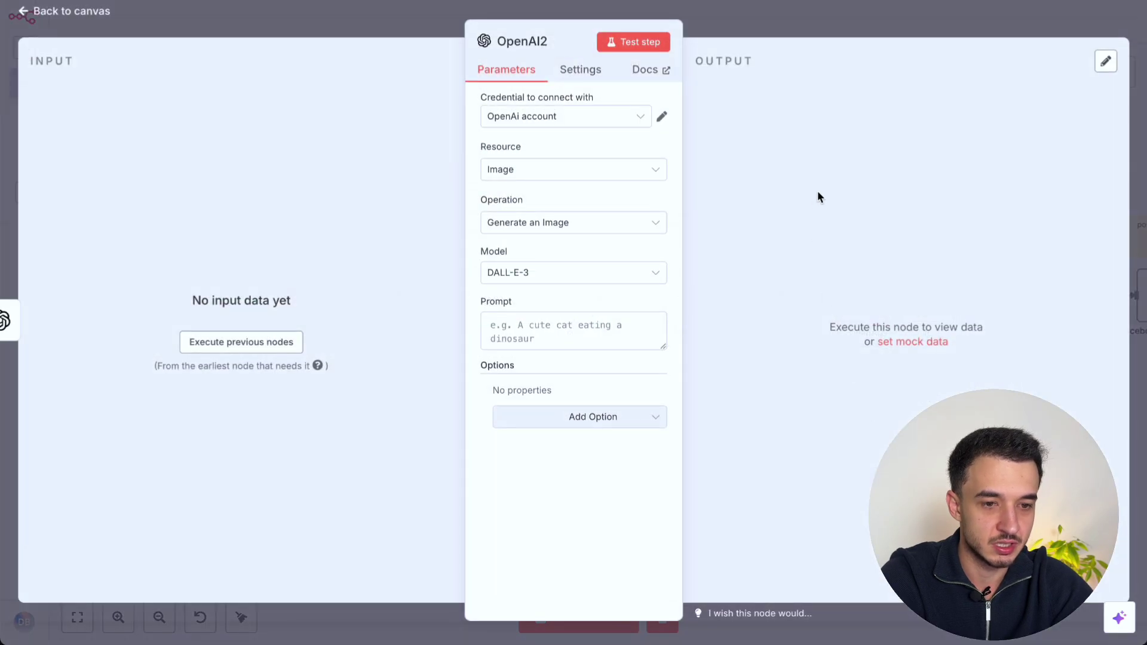
pyautogui.click(541, 278)
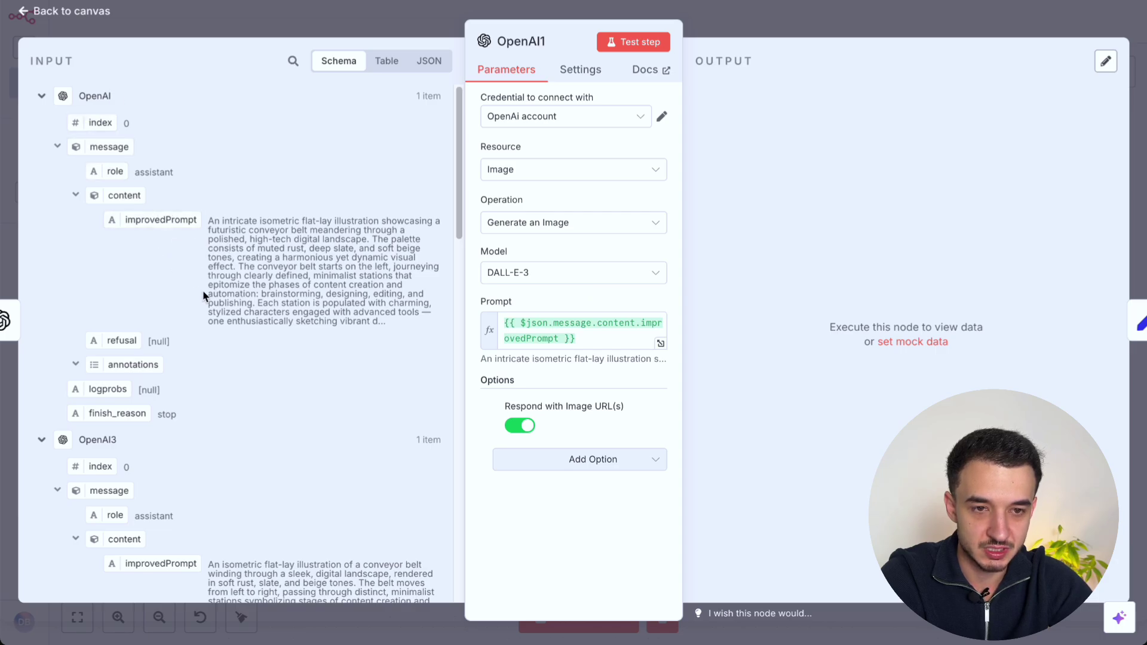
# Step: Map improvedPrompt into OpenAI1's image prompt and run the node to generate the image
pyautogui.click(312, 31)
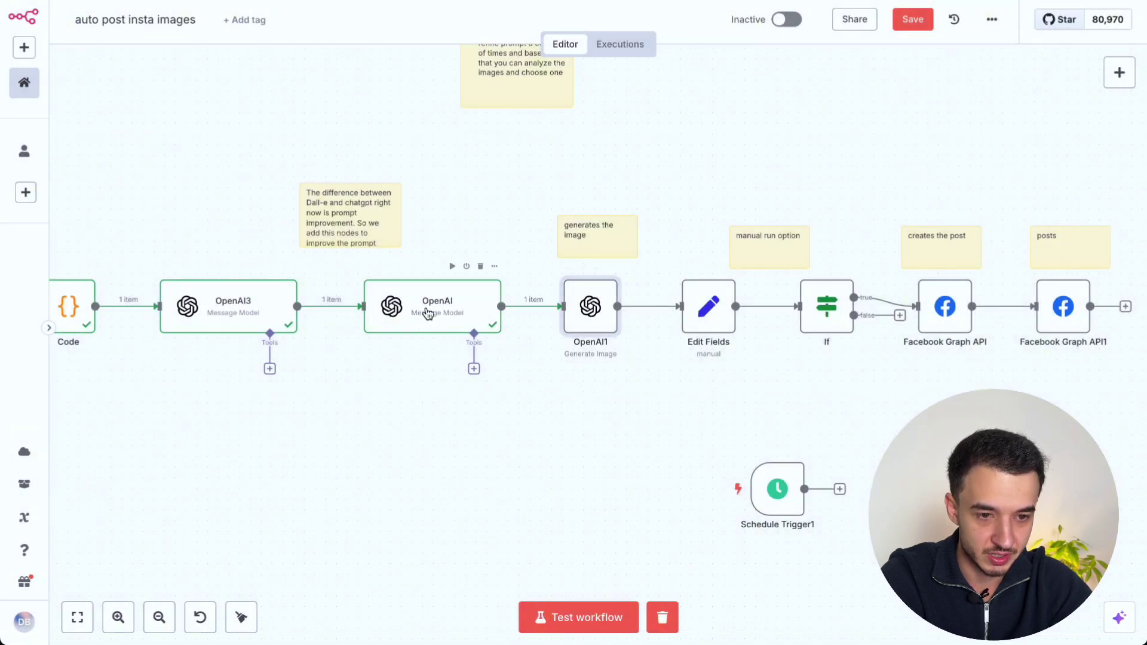
pyautogui.doubleClick(583, 315)
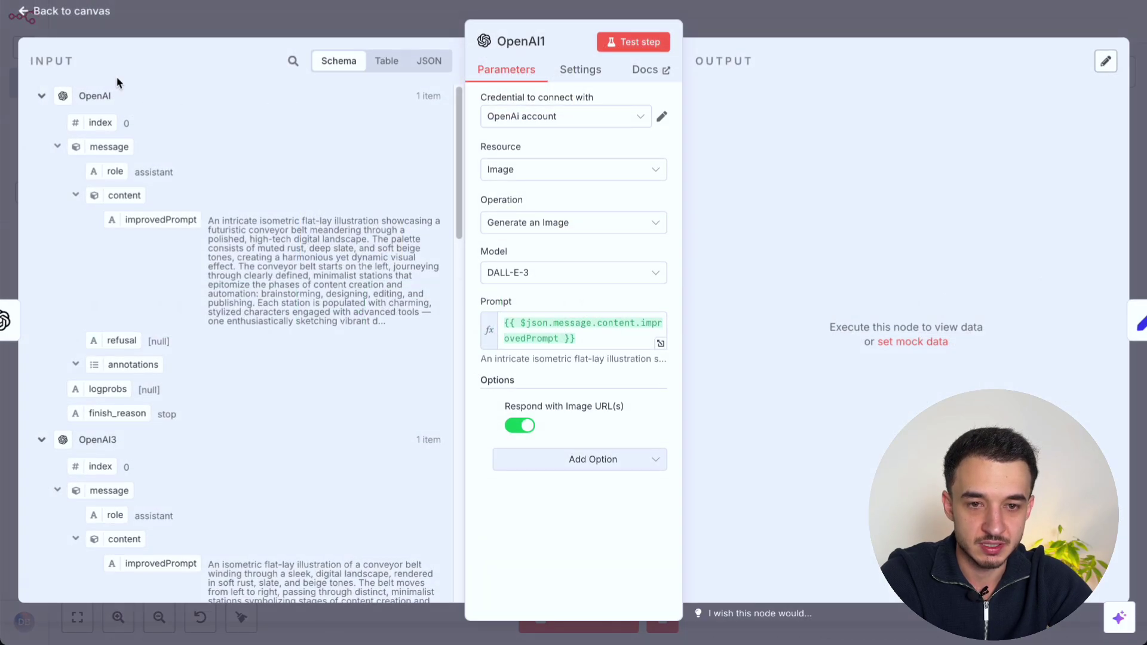
pyautogui.moveTo(174, 222); pyautogui.dragTo(660, 87)
pyautogui.click(637, 43)
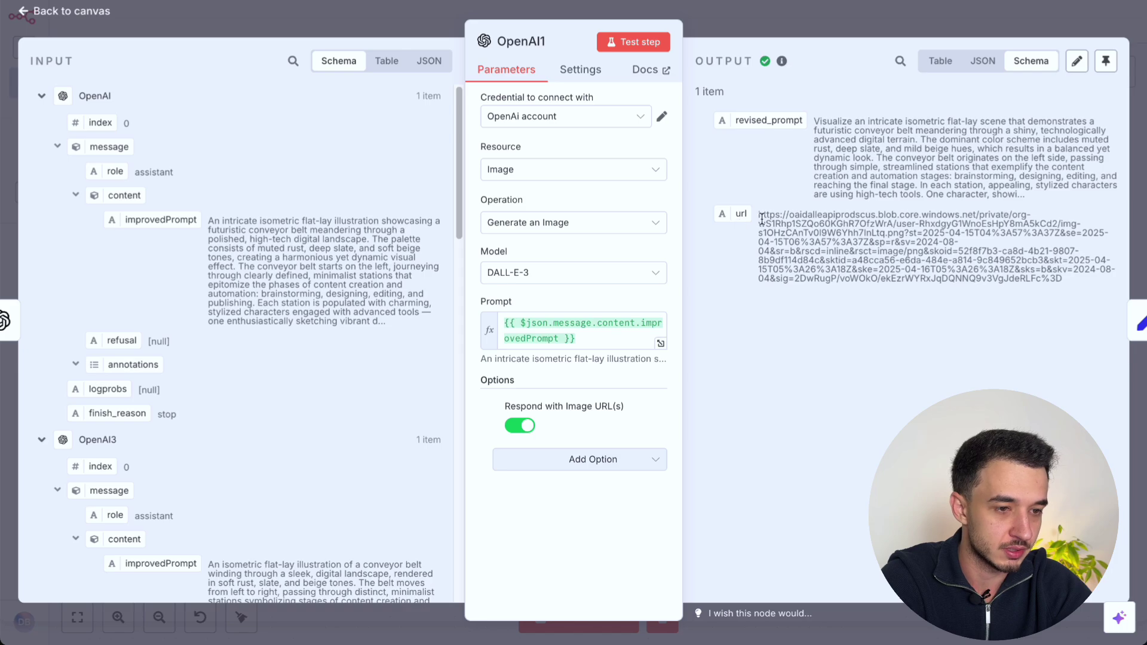
# Step: View the generated image URL in a new browser tab, then box-select Edit Fields and If
pyautogui.tripleClick(834, 245)
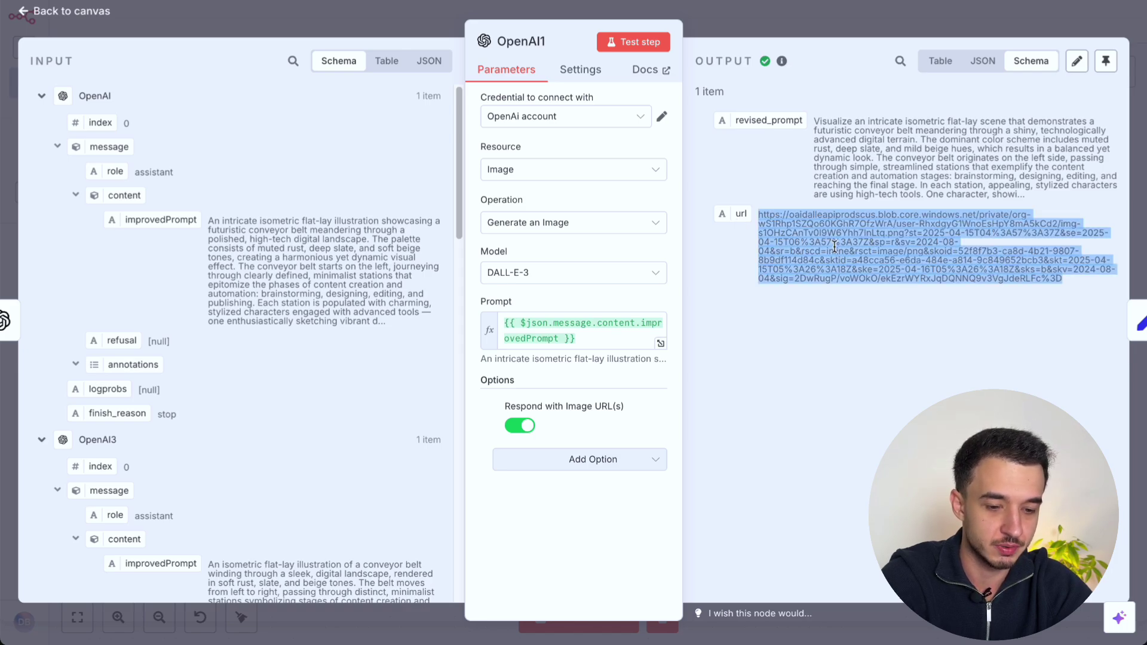
pyautogui.press('super+t')
pyautogui.press('Return')
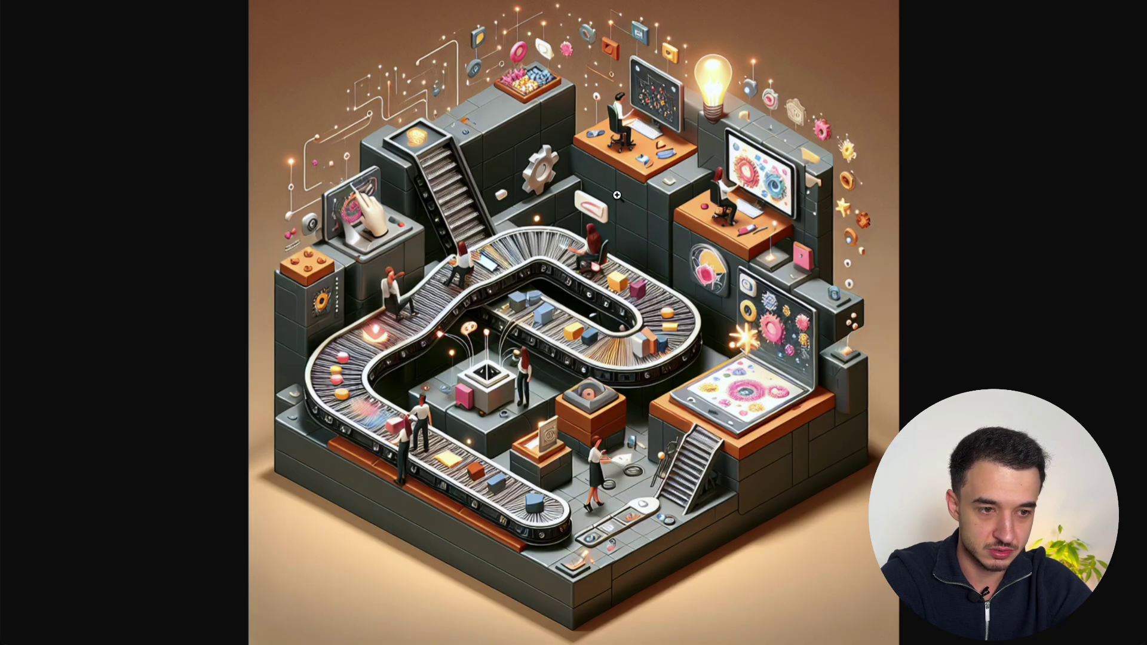
pyautogui.press('super+w')
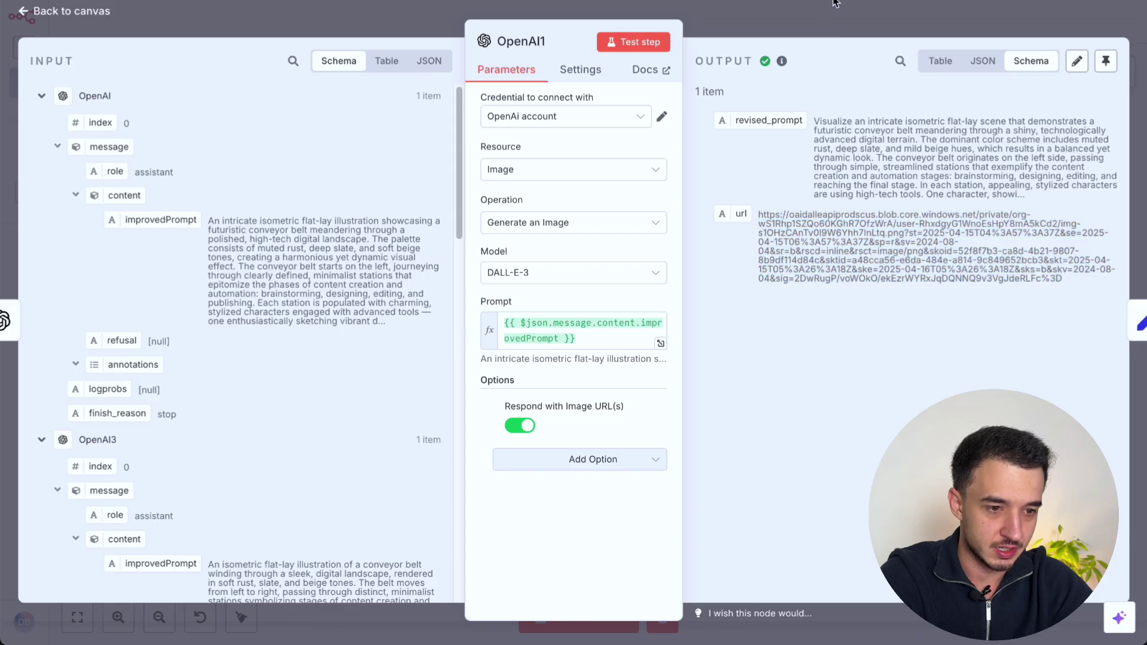
pyautogui.press('Escape')
pyautogui.hscroll(2, 813, 222)
pyautogui.moveTo(600, 388); pyautogui.dragTo(798, 208)
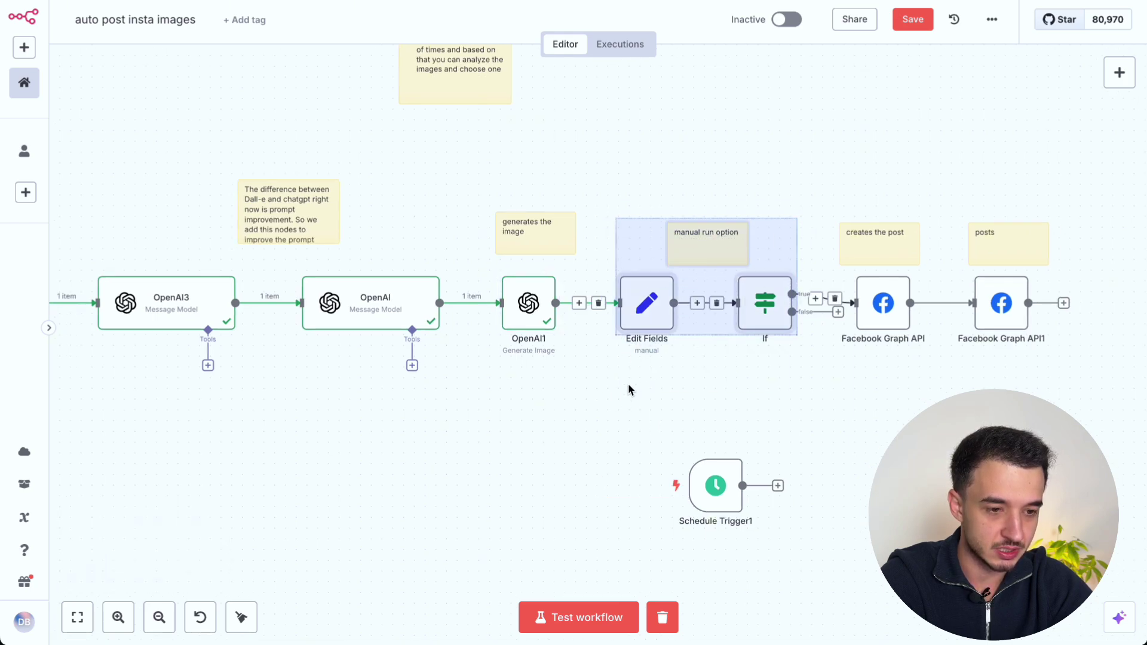
# Step: Delete Schedule Trigger1, then review the Edit Fields node's approvePost field
pyautogui.moveTo(897, 573); pyautogui.dragTo(651, 418)
pyautogui.press('Delete')
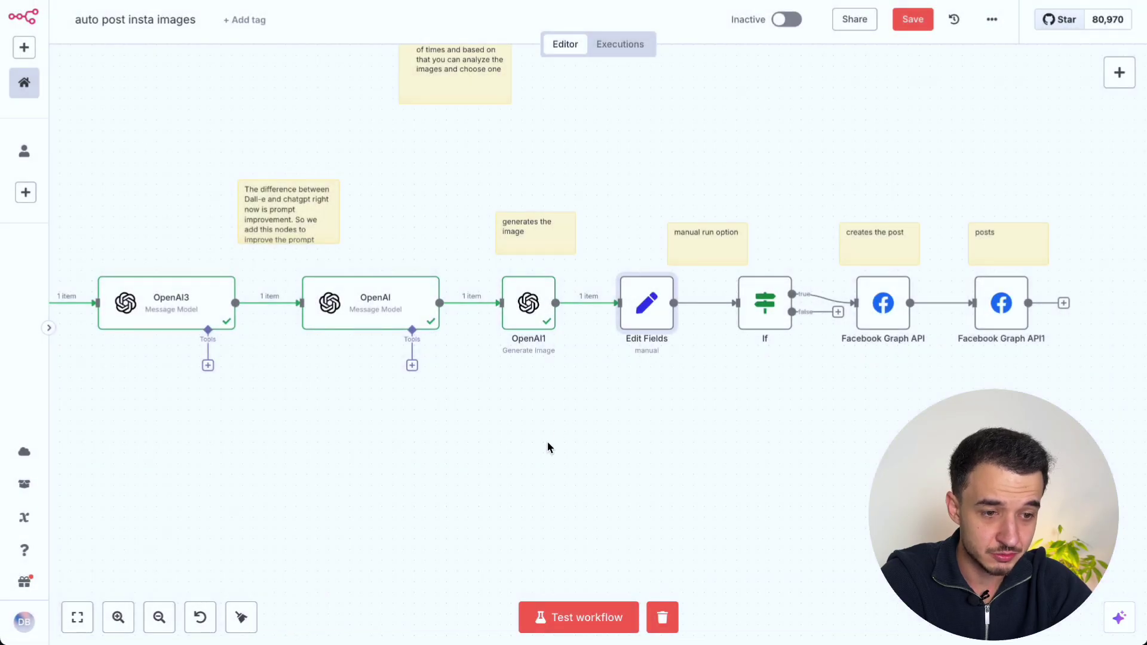
pyautogui.moveTo(656, 318)
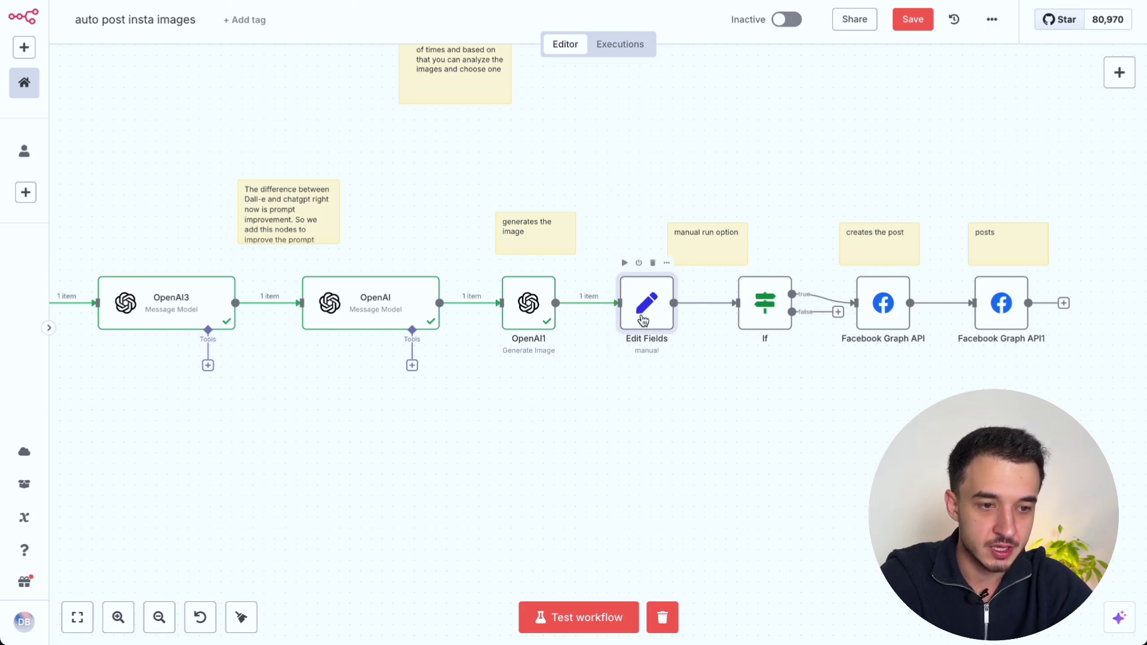
pyautogui.doubleClick(644, 321)
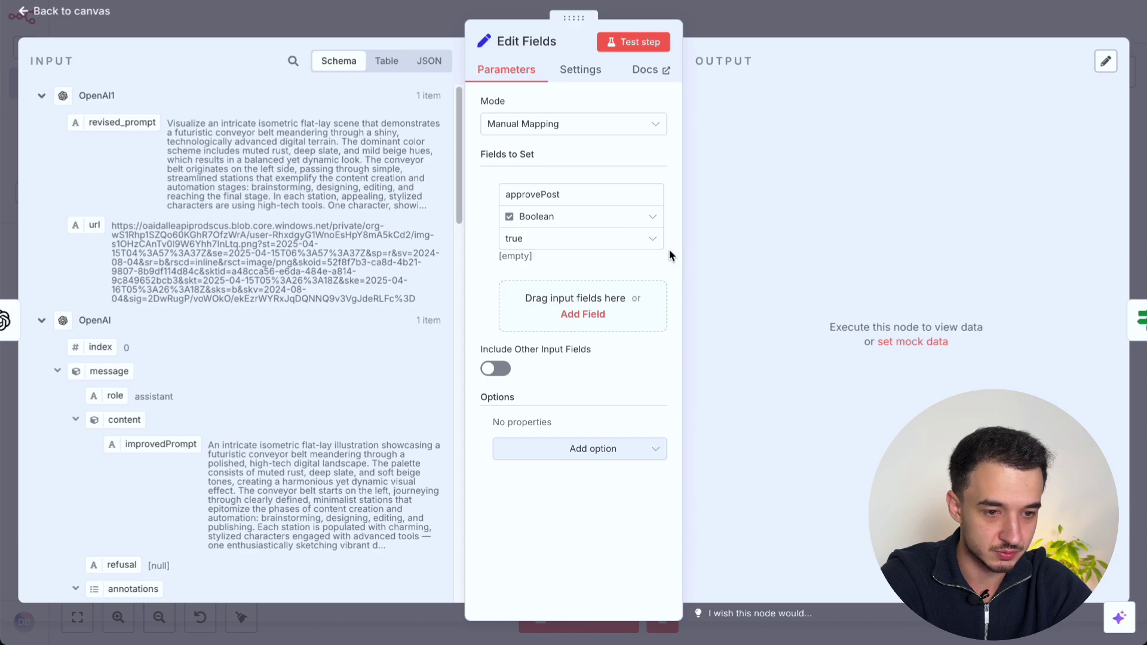
pyautogui.click(795, 15)
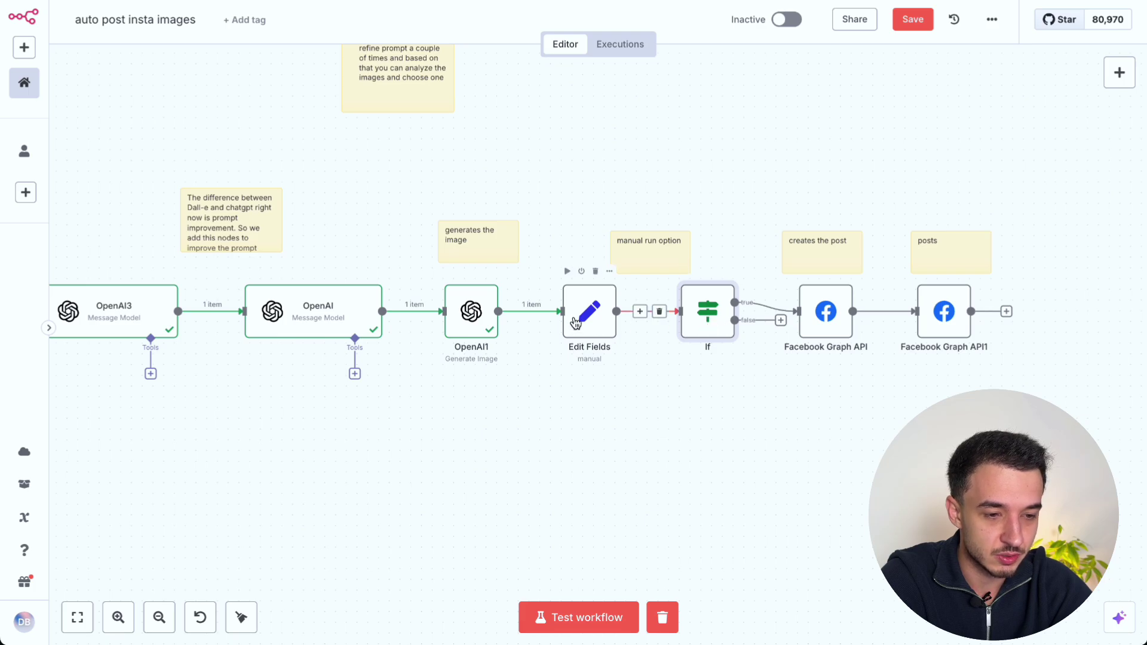
# Step: Inspect the If node's approvePost 'is true' condition and select Edit Fields and If on the canvas
pyautogui.doubleClick(714, 327)
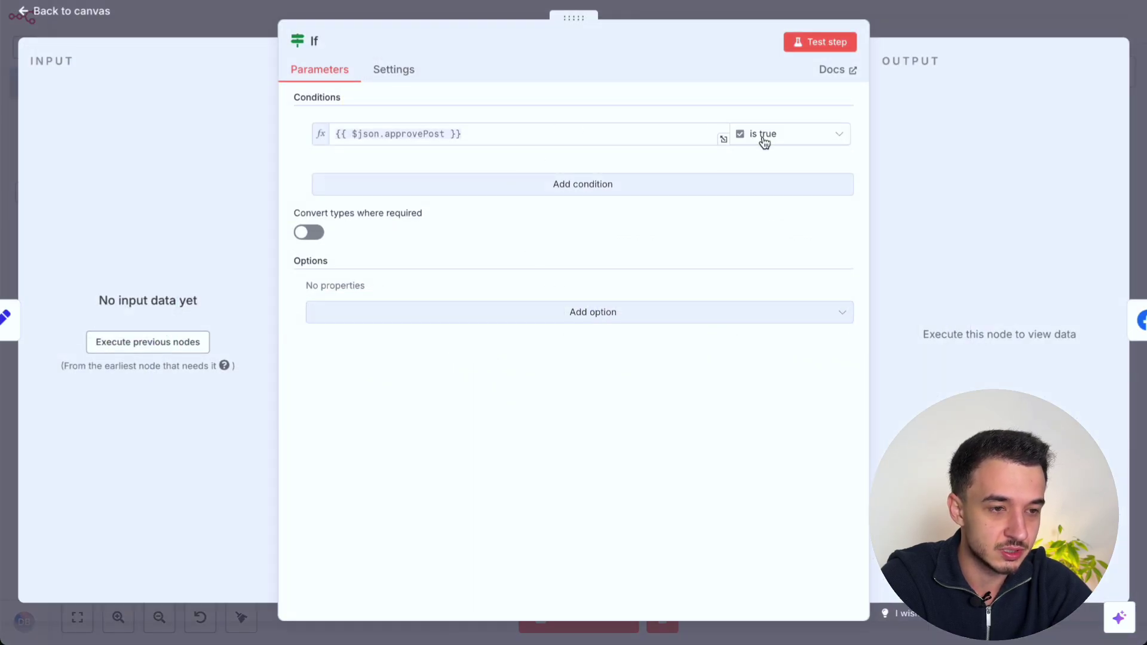
pyautogui.click(932, 25)
pyautogui.moveTo(564, 421); pyautogui.dragTo(753, 138)
pyautogui.moveTo(739, 399); pyautogui.dragTo(565, 159)
pyautogui.click(620, 386)
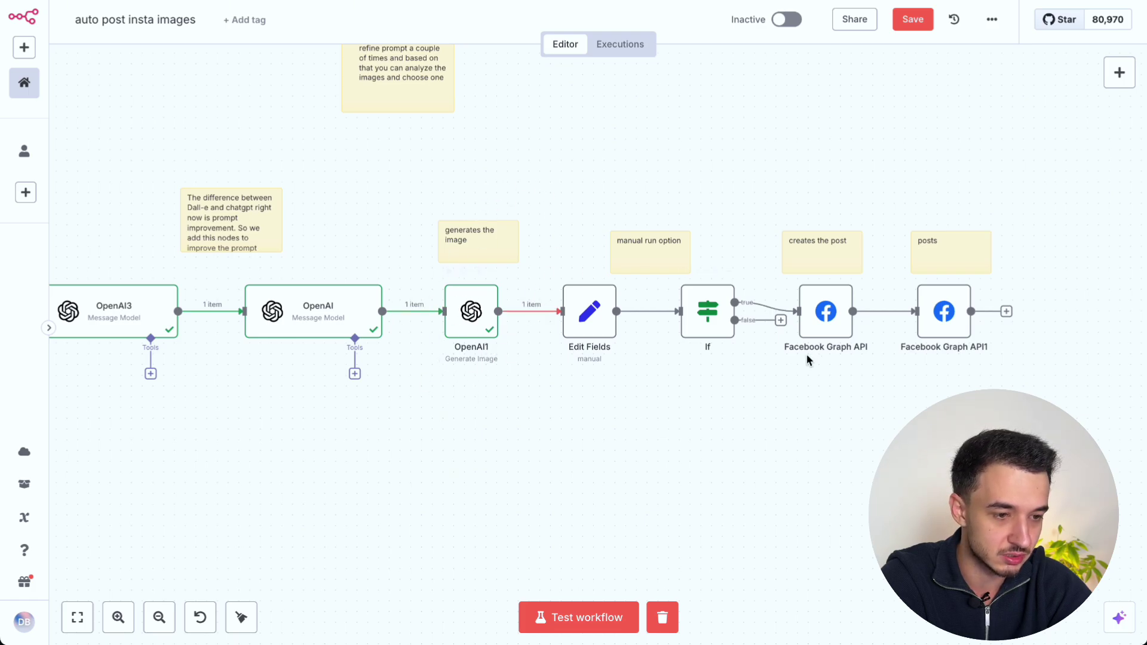
pyautogui.hscroll(1, 684, 479)
pyautogui.scroll(1, 684, 479)
pyautogui.hscroll(3, 682, 474)
pyautogui.scroll(-1, 683, 473)
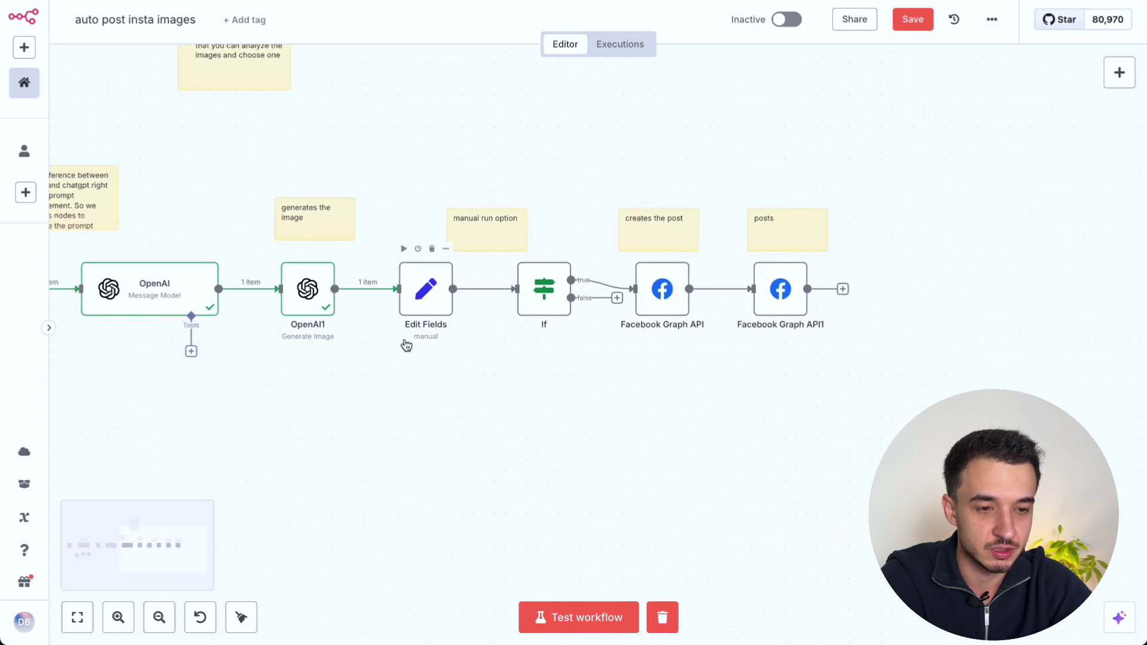
# Step: Run the If node so the approvePost check passes on the true branch
pyautogui.doubleClick(545, 288)
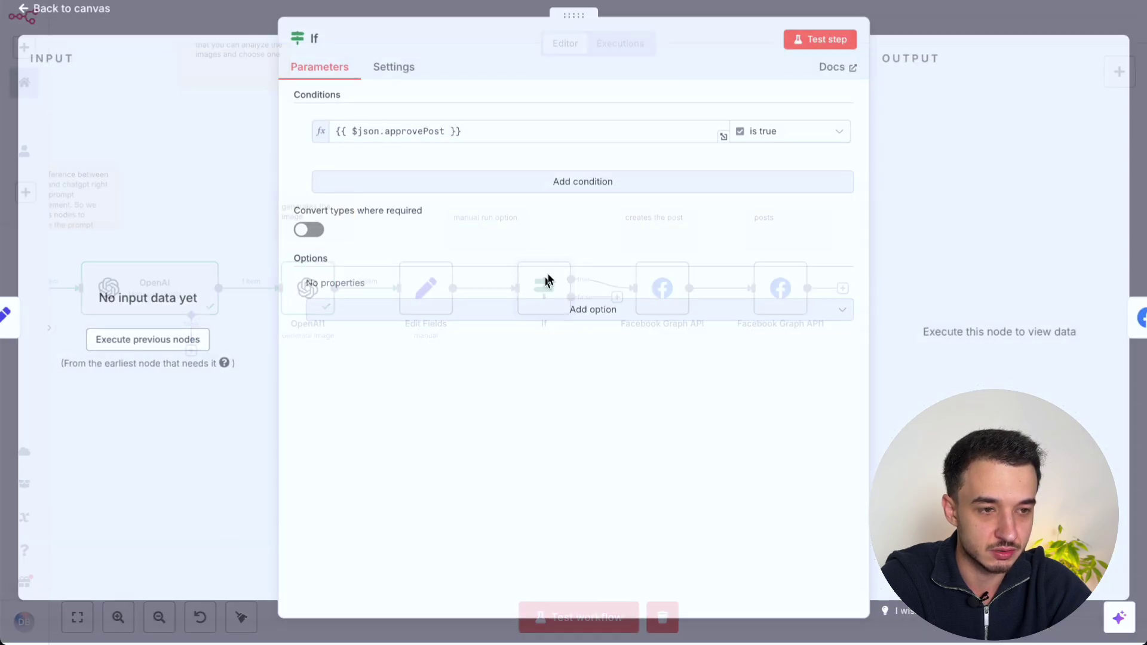
pyautogui.click(817, 37)
pyautogui.press('Escape')
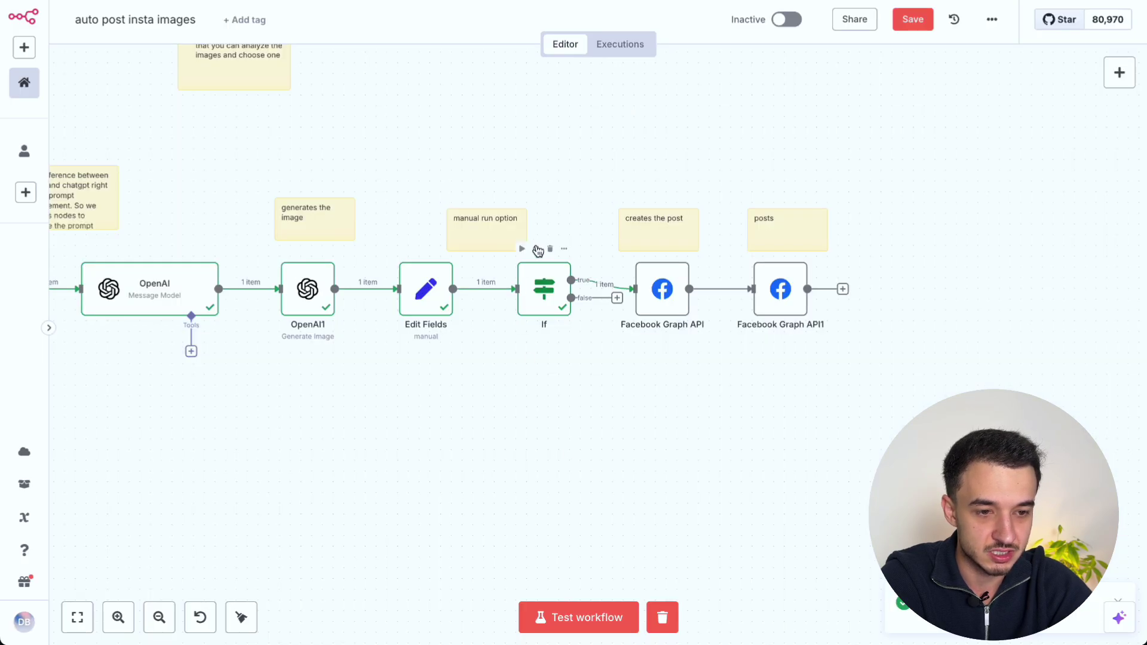
# Step: Open the Facebook Graph API node and edit its Facebook Graph account credential
pyautogui.moveTo(609, 293)
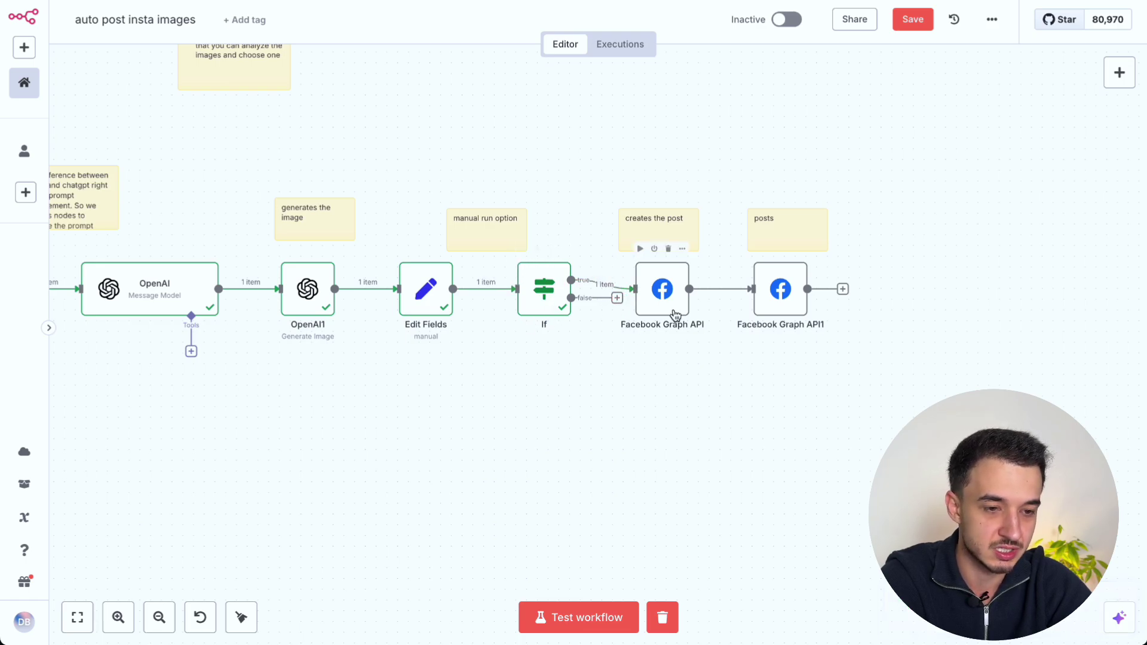
pyautogui.hscroll(3, 666, 359)
pyautogui.hscroll(-1, 665, 359)
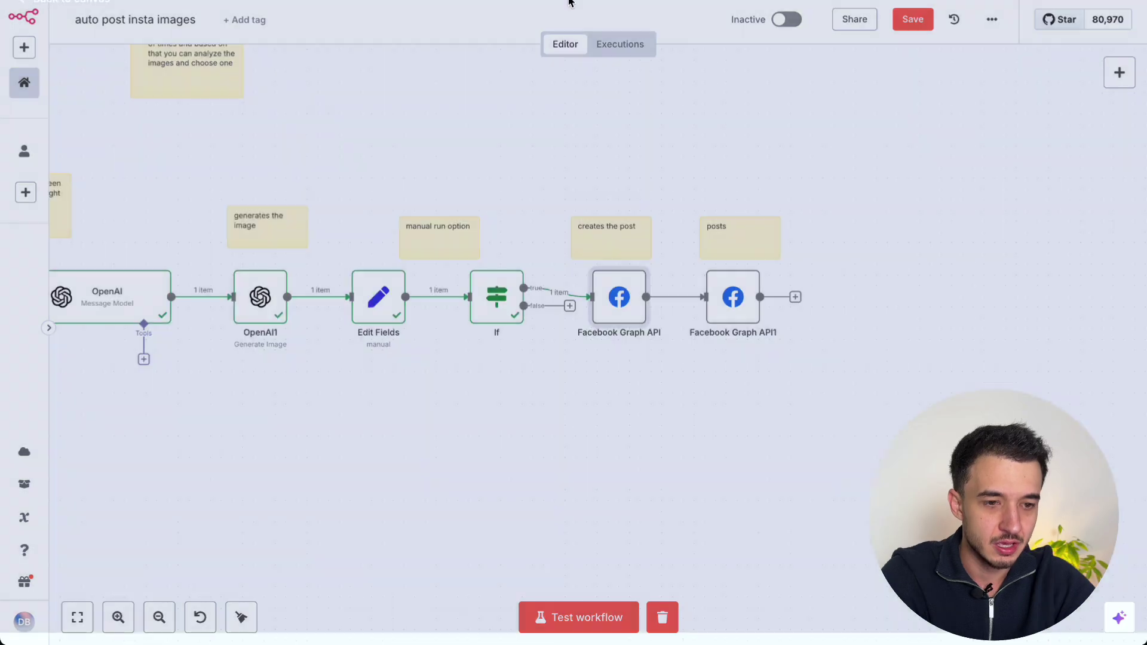
pyautogui.moveTo(634, 312)
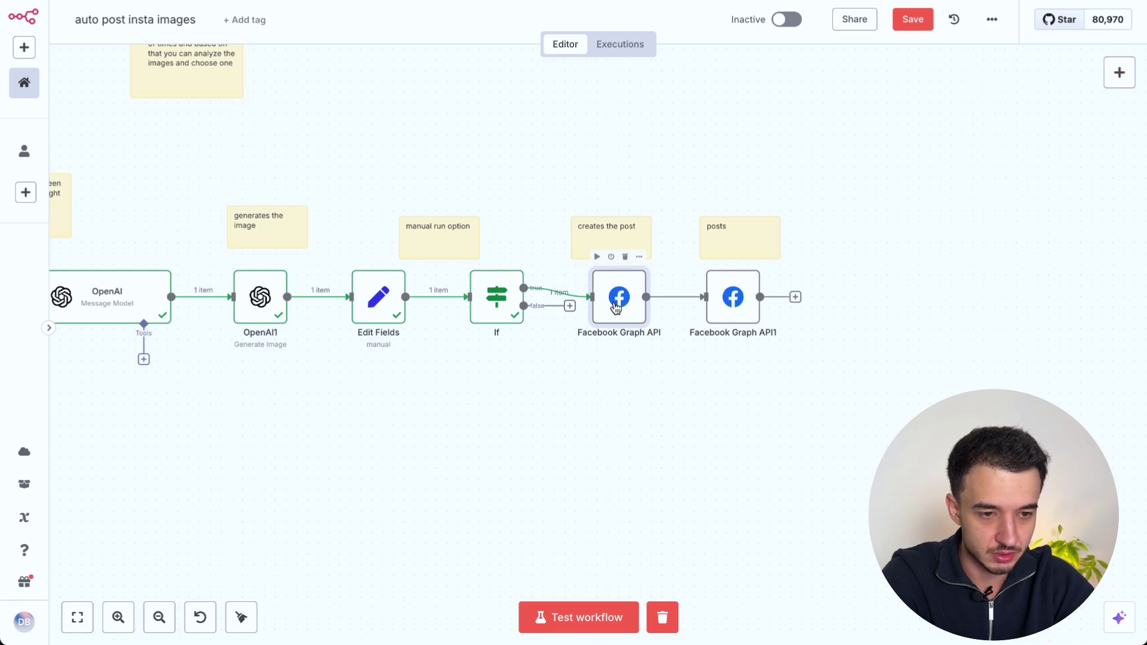
pyautogui.press('Return')
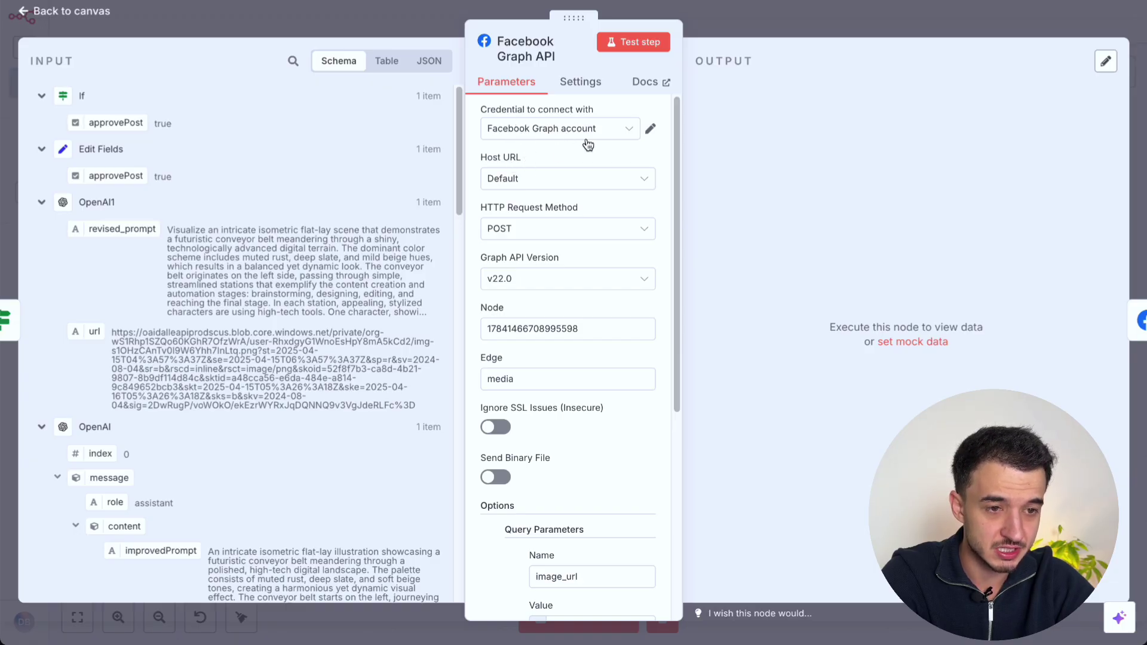
pyautogui.click(633, 134)
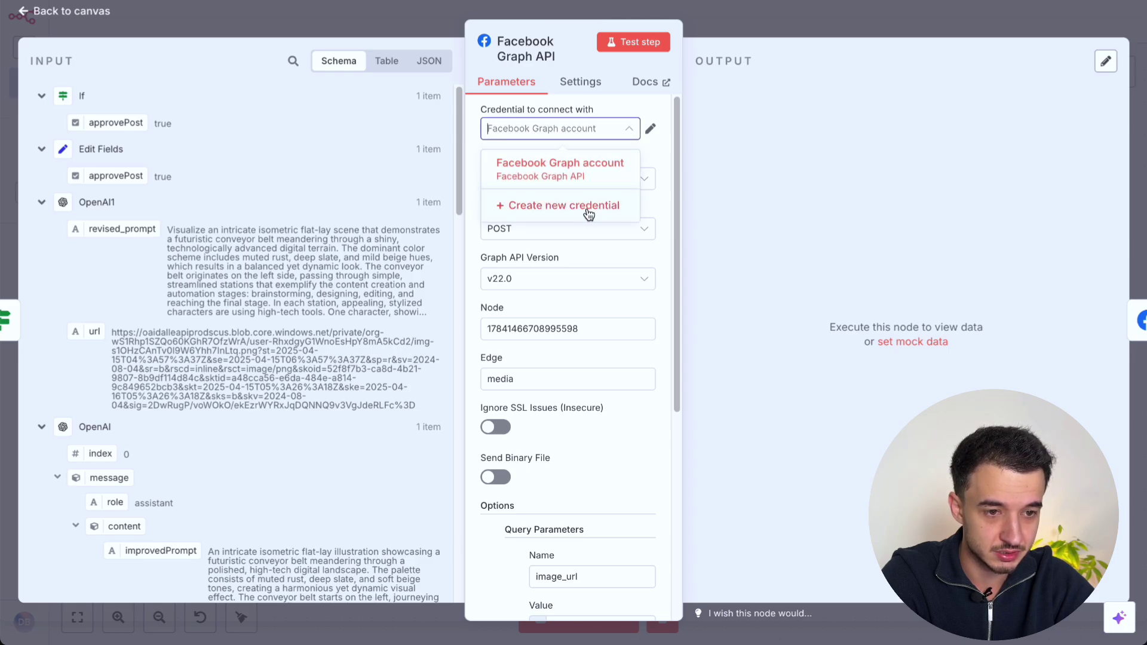
pyautogui.click(649, 126)
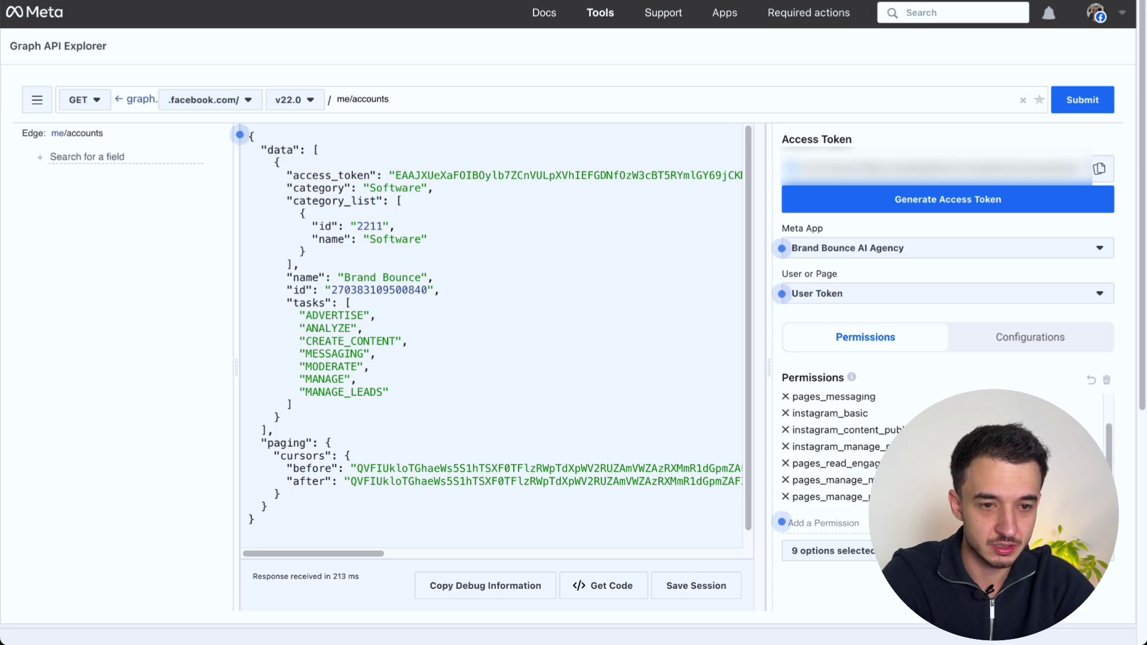
# Step: Generate and copy a fresh access token for the Brand Bounce AI Agency app
pyautogui.click(921, 202)
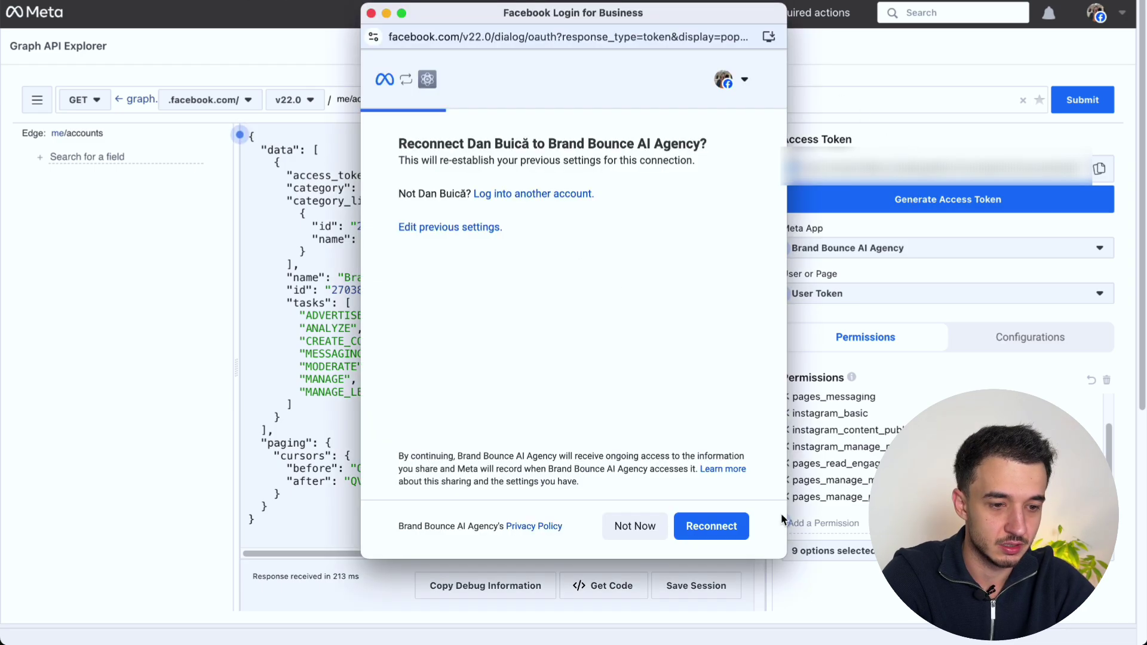
pyautogui.click(714, 533)
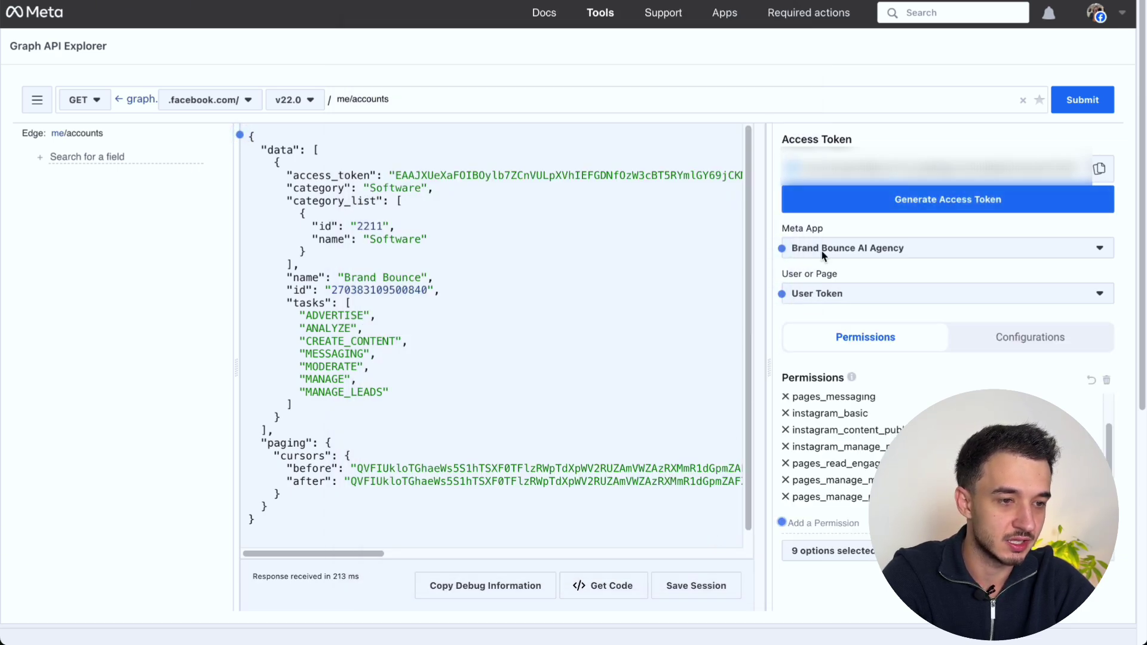
pyautogui.click(1102, 174)
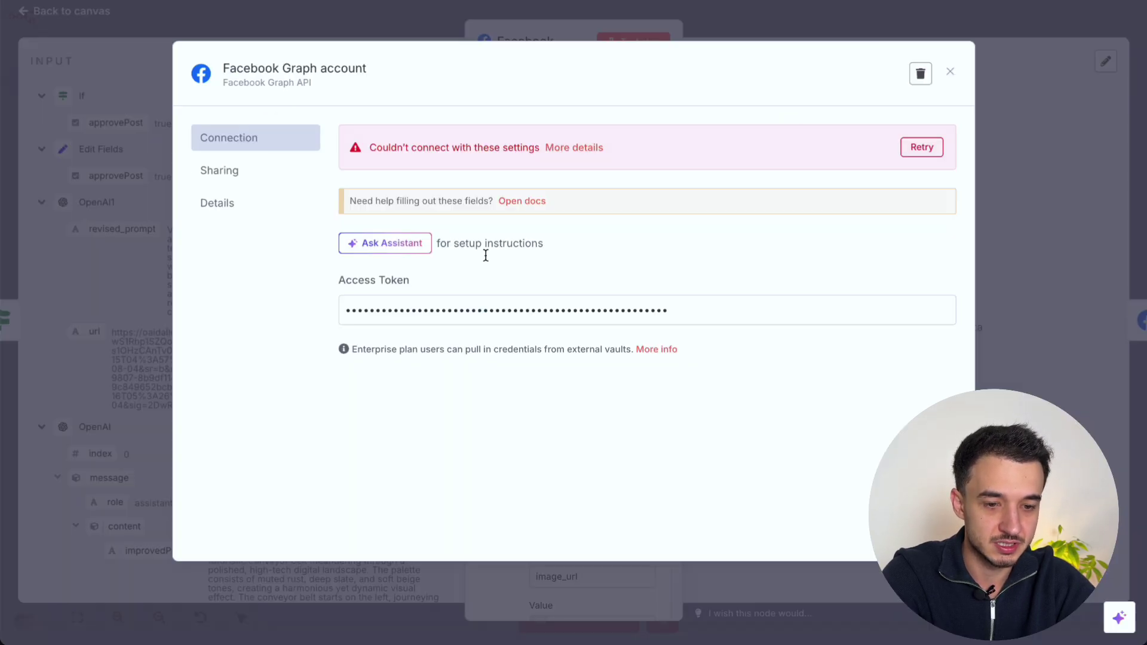
pyautogui.click(485, 310)
# Step: Replace the Facebook Graph credential's access token with the new one and save it successfully
pyautogui.hotkey('ctrl', 'a')
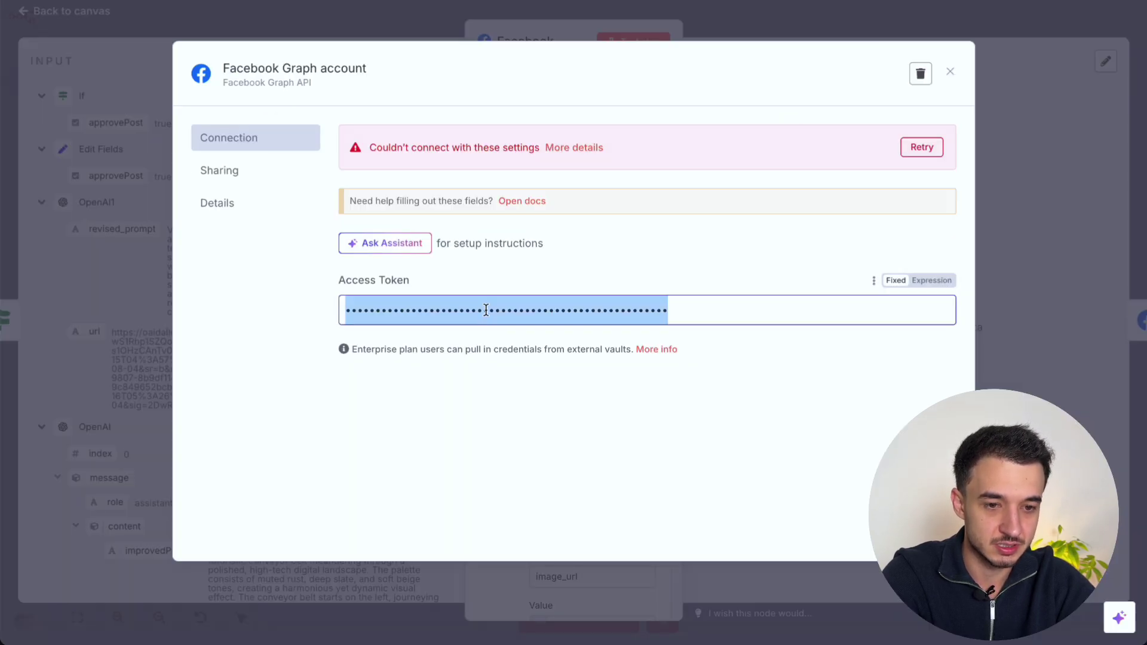
pyautogui.hotkey('ctrl', 'v')
pyautogui.click(750, 93)
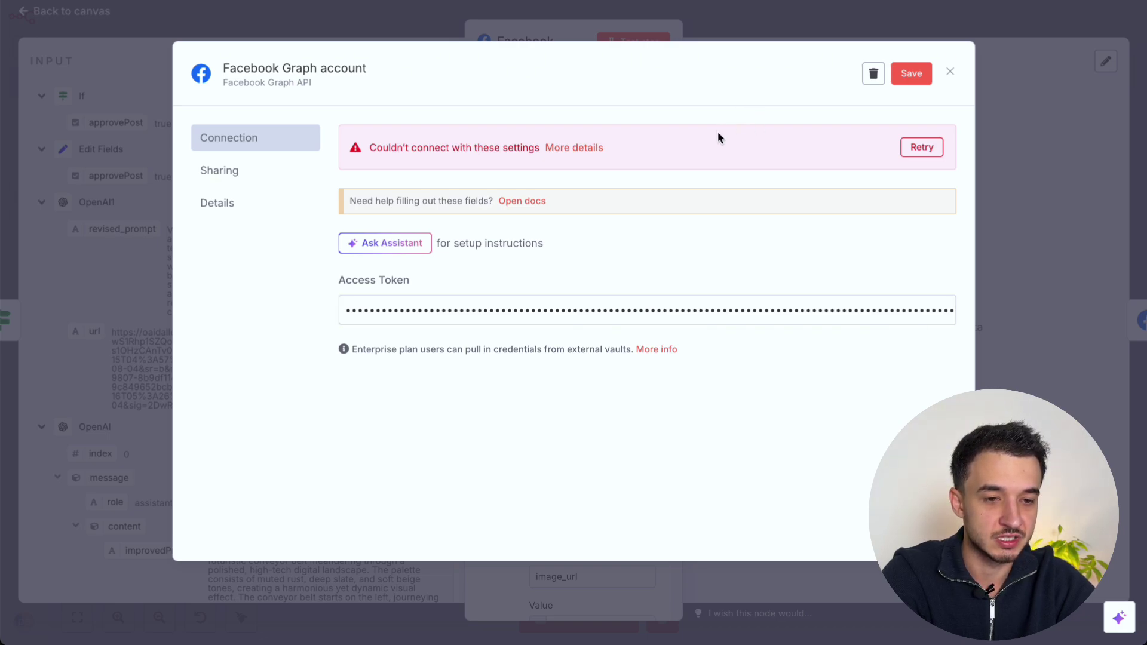
pyautogui.click(923, 72)
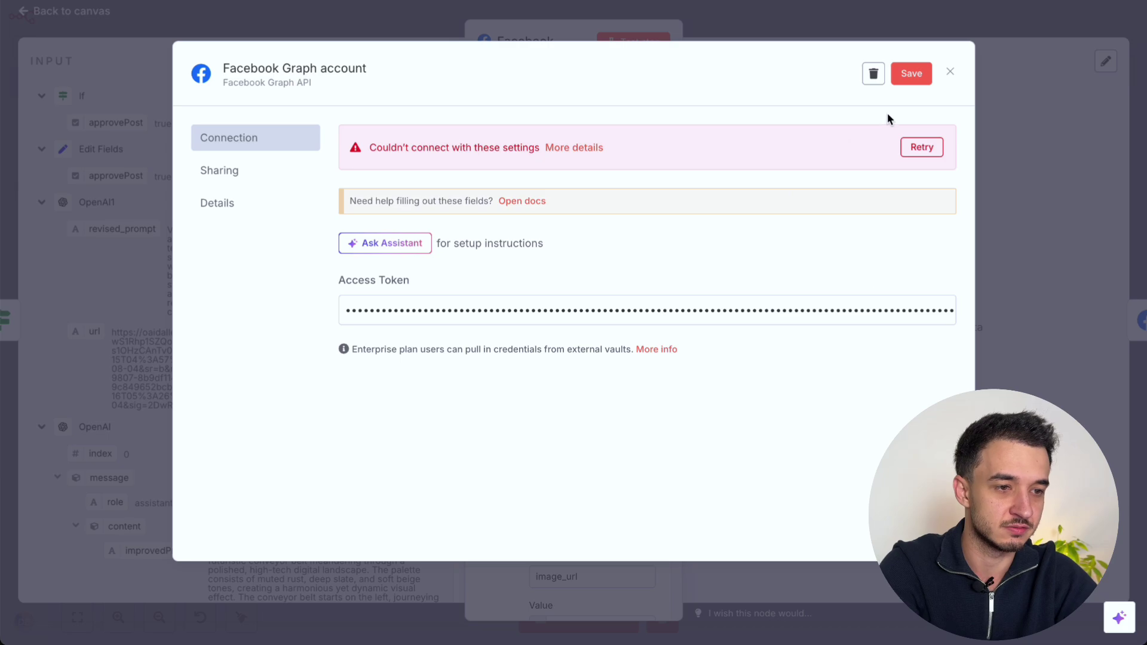
pyautogui.click(911, 74)
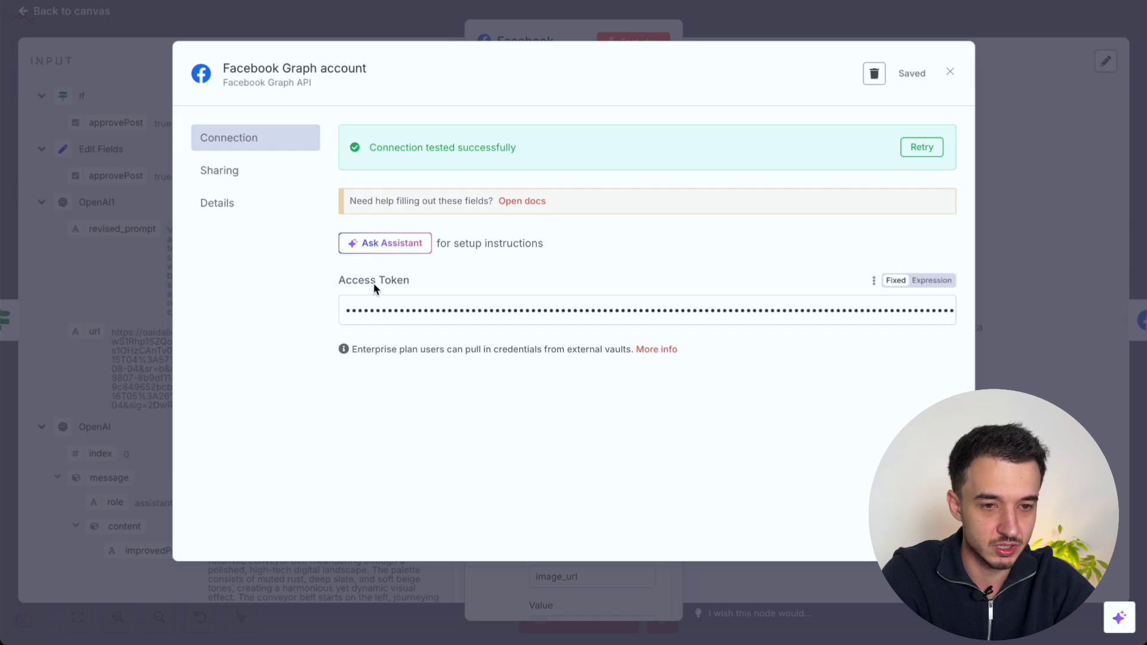
pyautogui.click(951, 73)
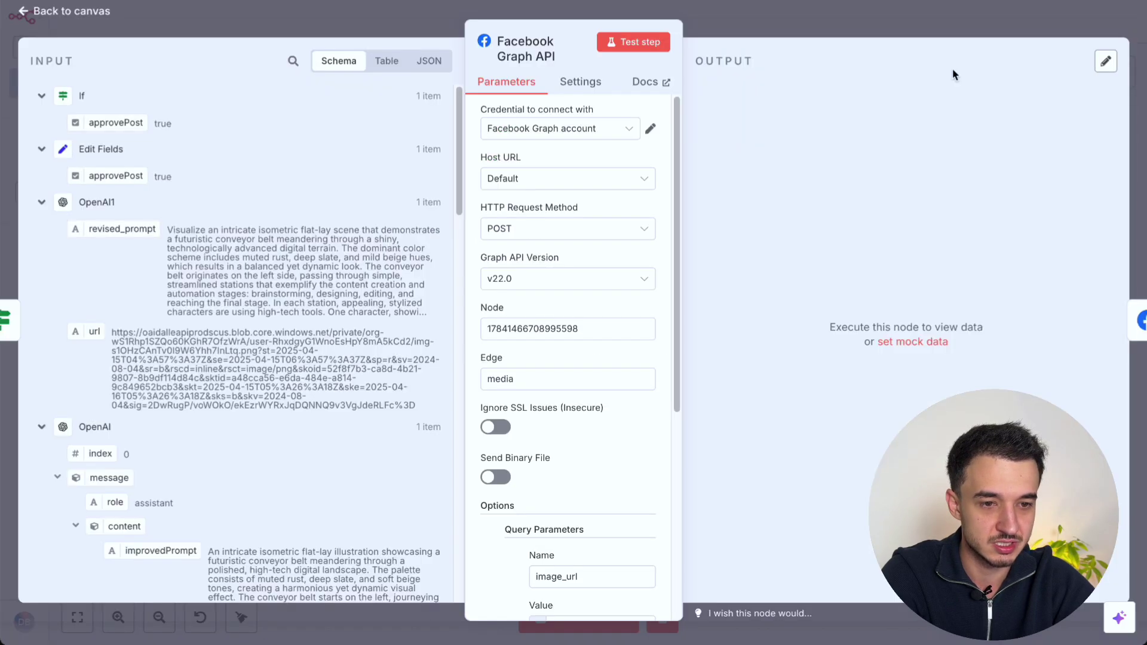
# Step: Review the node's Host URL, request method and remaining parameters
pyautogui.click(518, 182)
pyautogui.scroll(-1, 509, 230)
pyautogui.click(514, 192)
pyautogui.scroll(-1, 521, 188)
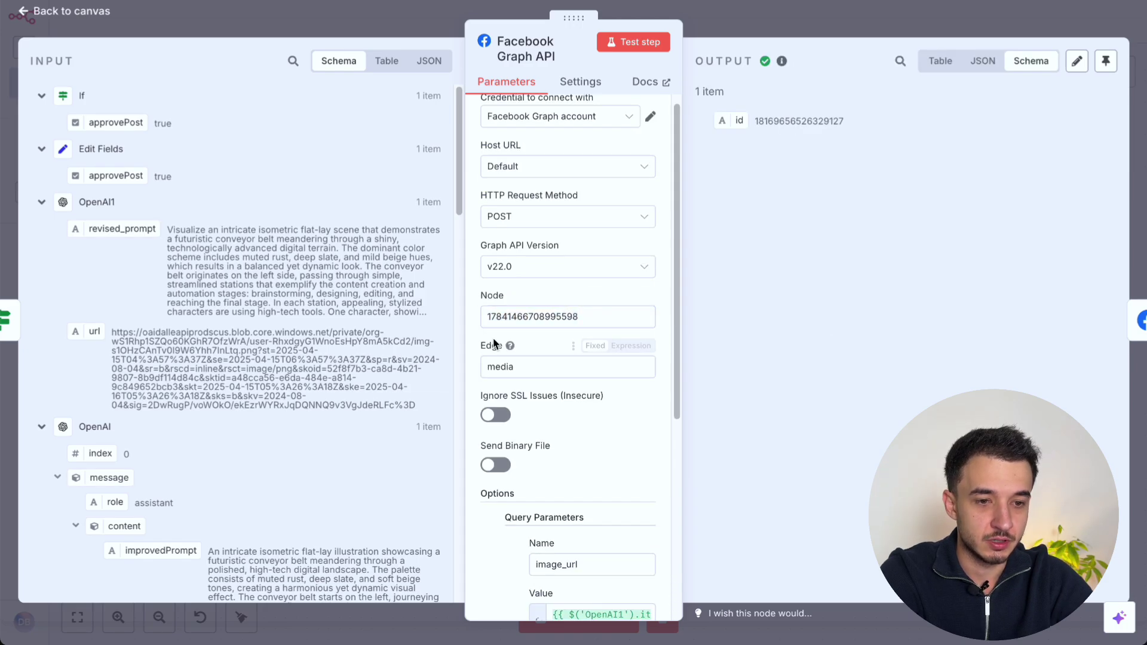
pyautogui.scroll(-1, 502, 346)
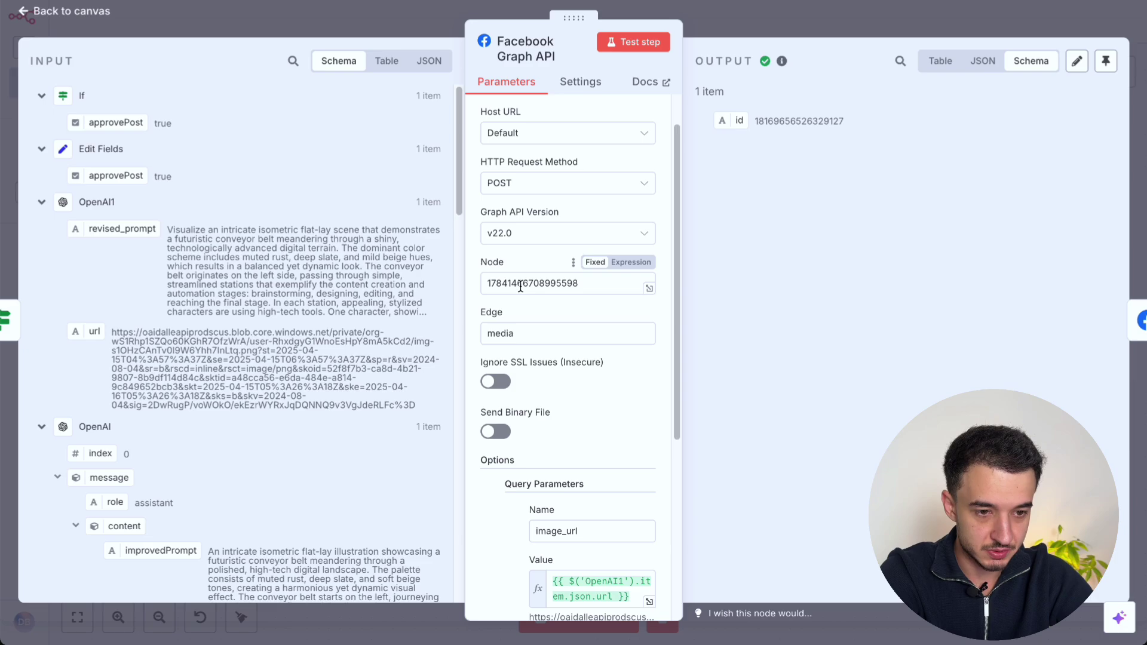
pyautogui.scroll(-1, 520, 285)
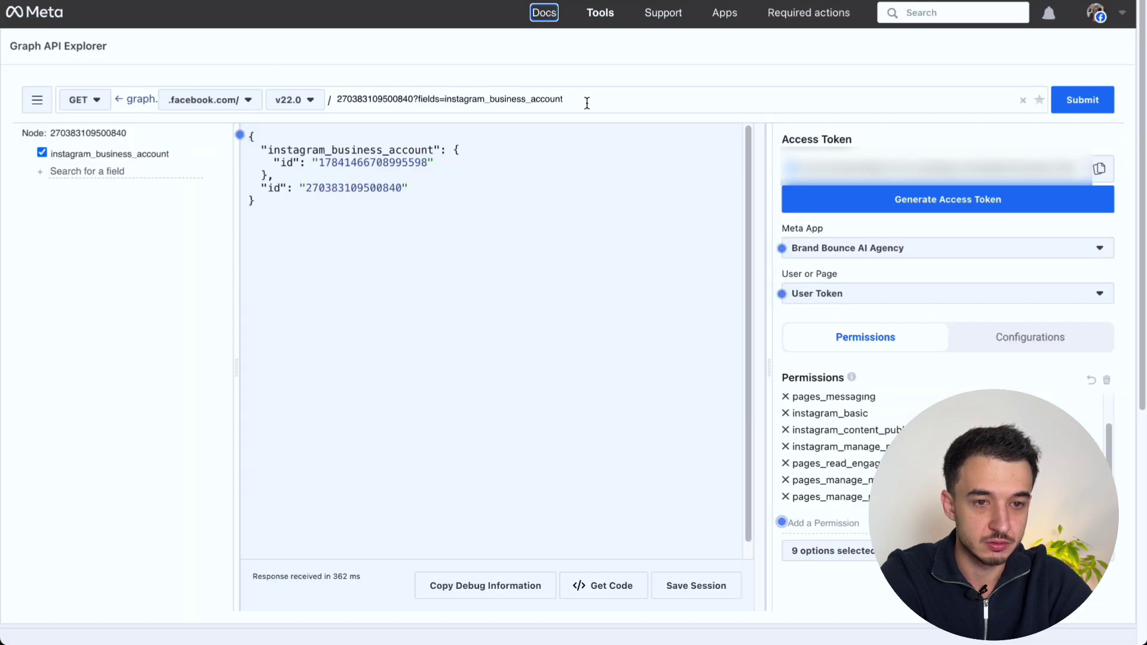
# Step: Query me/accounts and open the Brand Bounce page by its id
pyautogui.moveTo(584, 100); pyautogui.dragTo(323, 100)
pyautogui.write('me/')
pyautogui.press('Down')
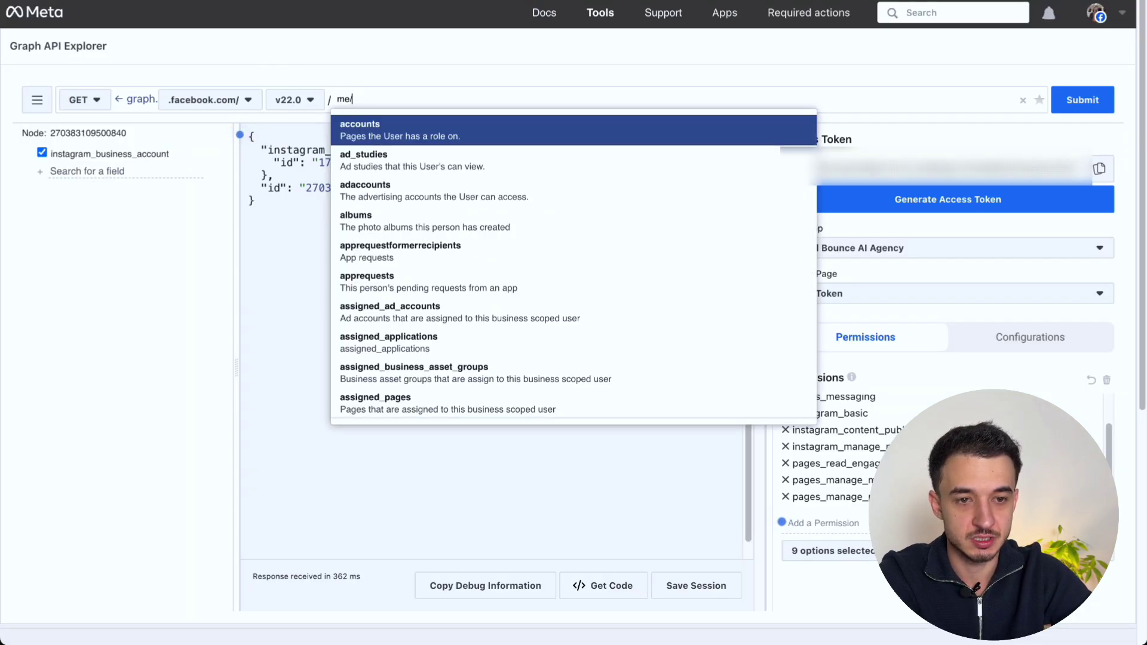
pyautogui.press('Return')
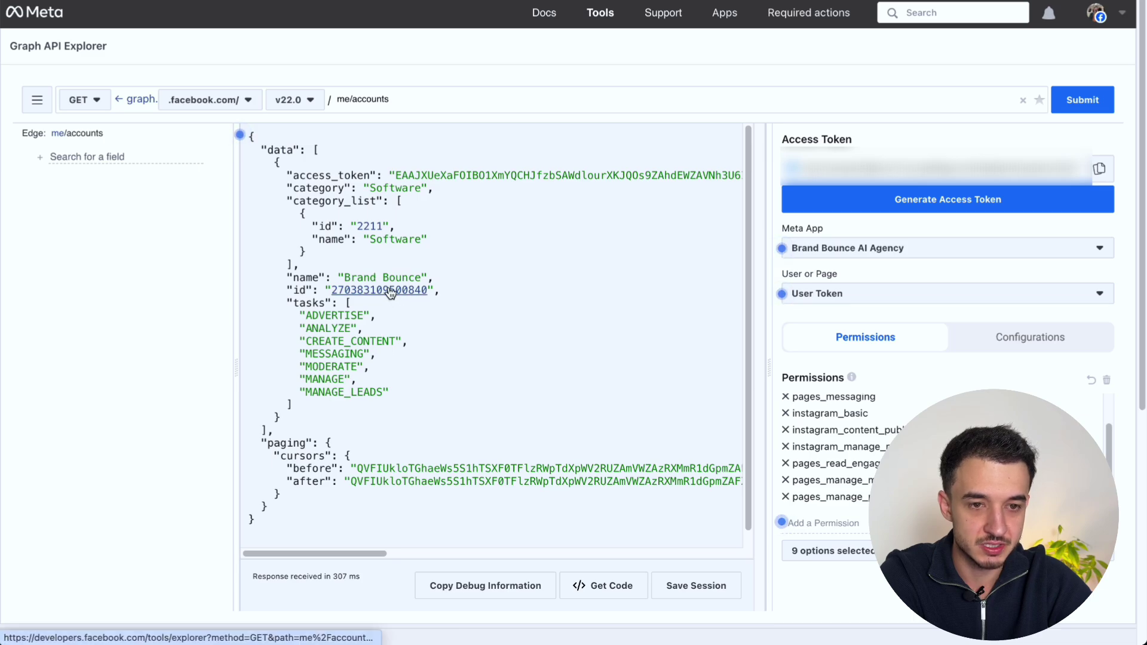
pyautogui.click(391, 291)
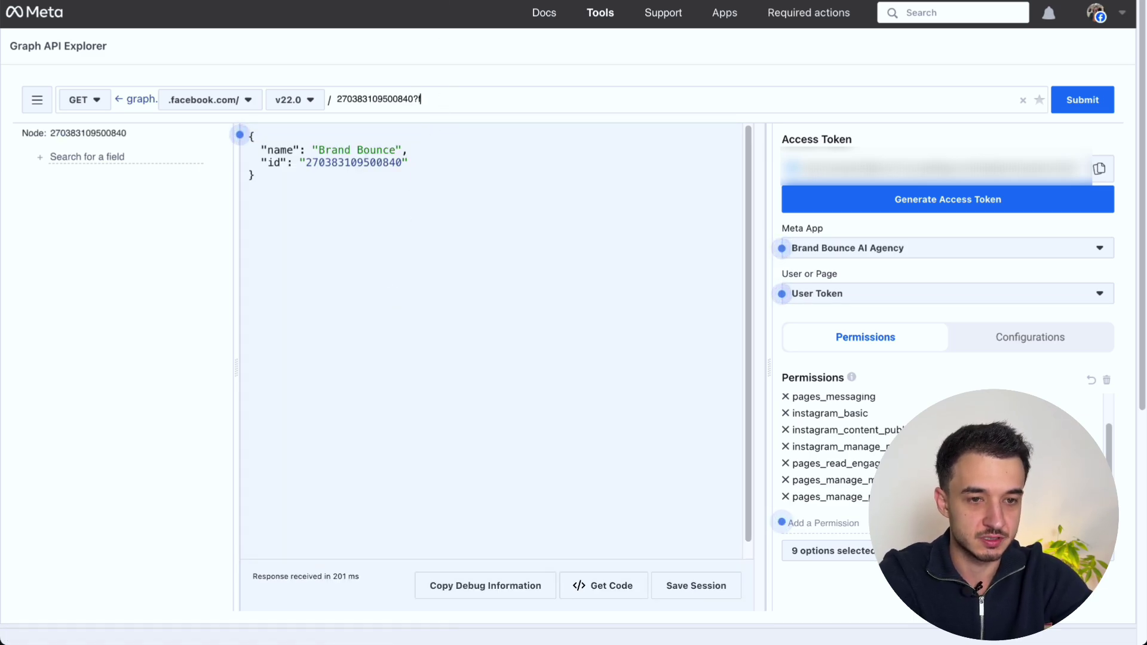
pyautogui.write('?fields=')
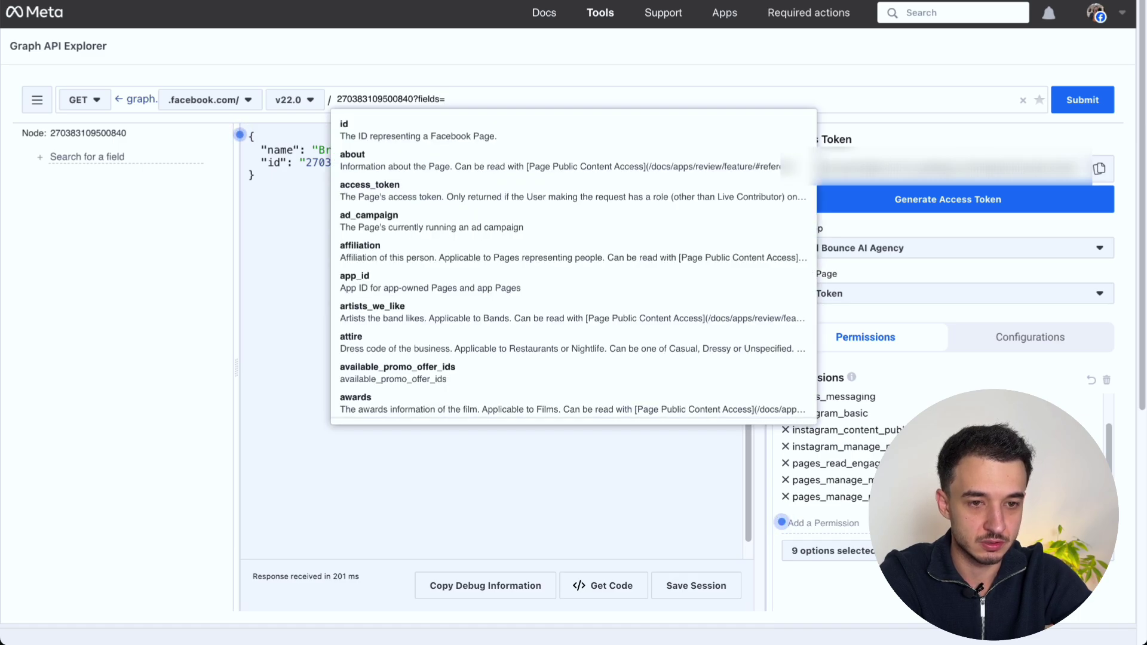
pyautogui.press('Escape')
pyautogui.write("'")
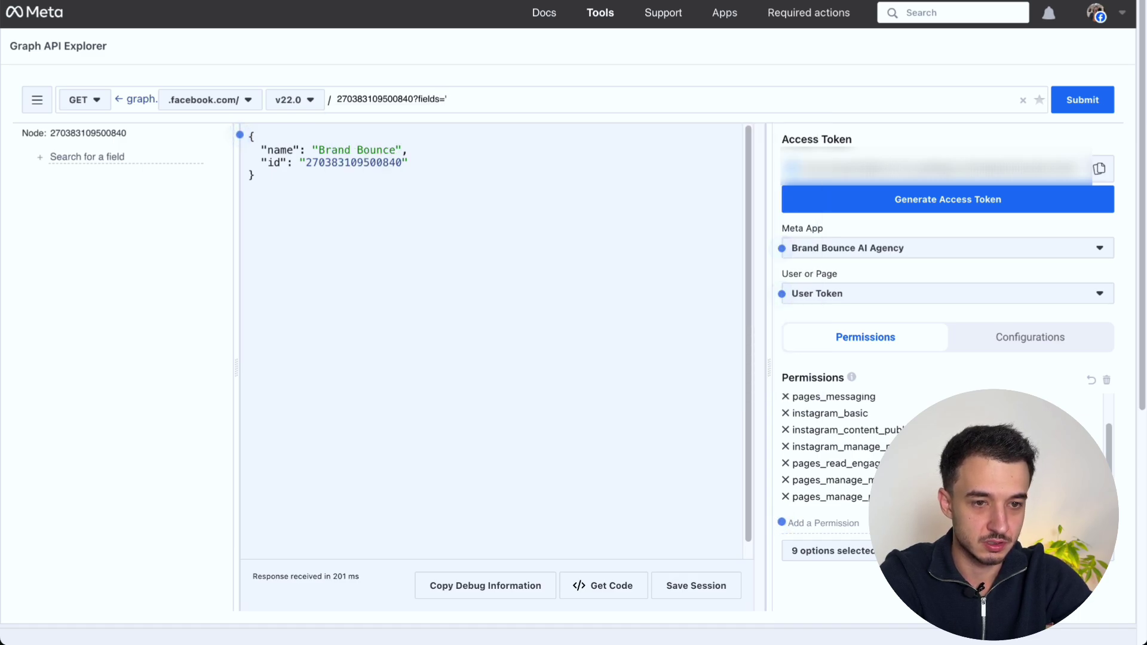
pyautogui.write('instagr')
pyautogui.write('am-')
pyautogui.press('Down')
pyautogui.press('Down')
pyautogui.press('Return')
pyautogui.press('Return')
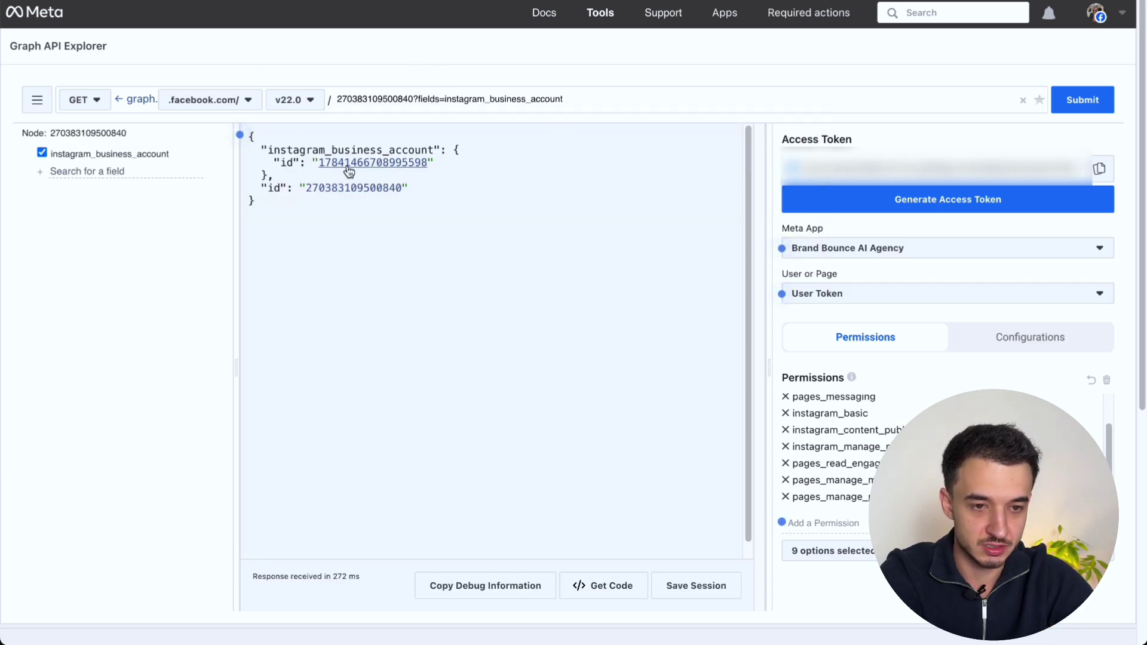
pyautogui.moveTo(429, 161); pyautogui.dragTo(317, 160)
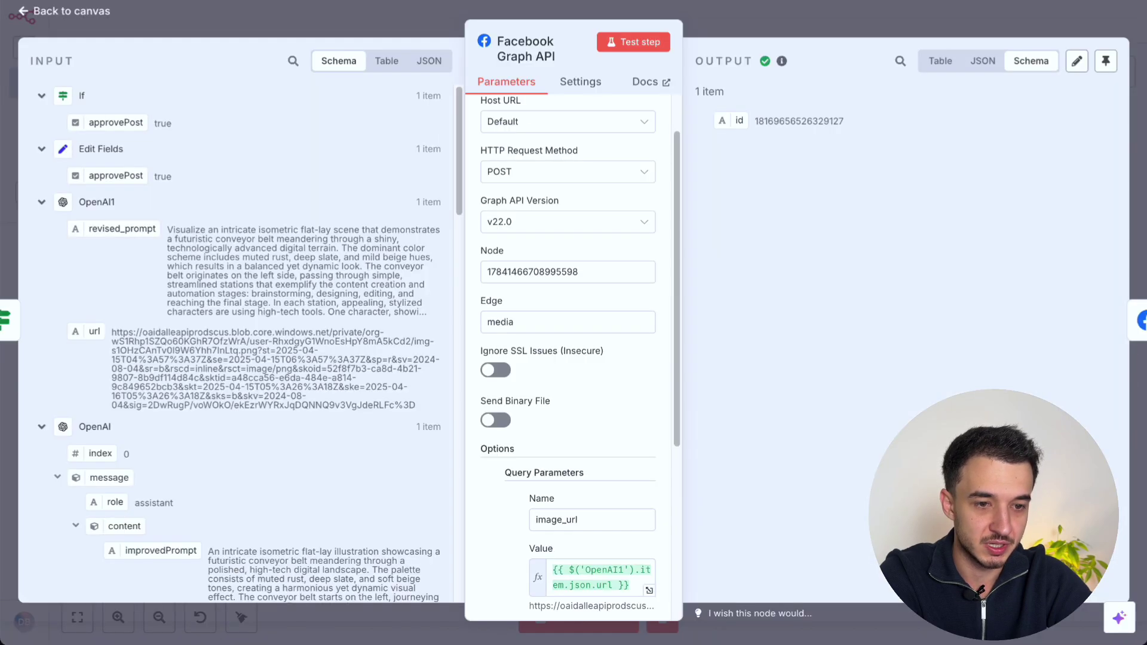
pyautogui.doubleClick(602, 273)
pyautogui.hotkey('ctrl', 'v')
pyautogui.scroll(-2, 550, 251)
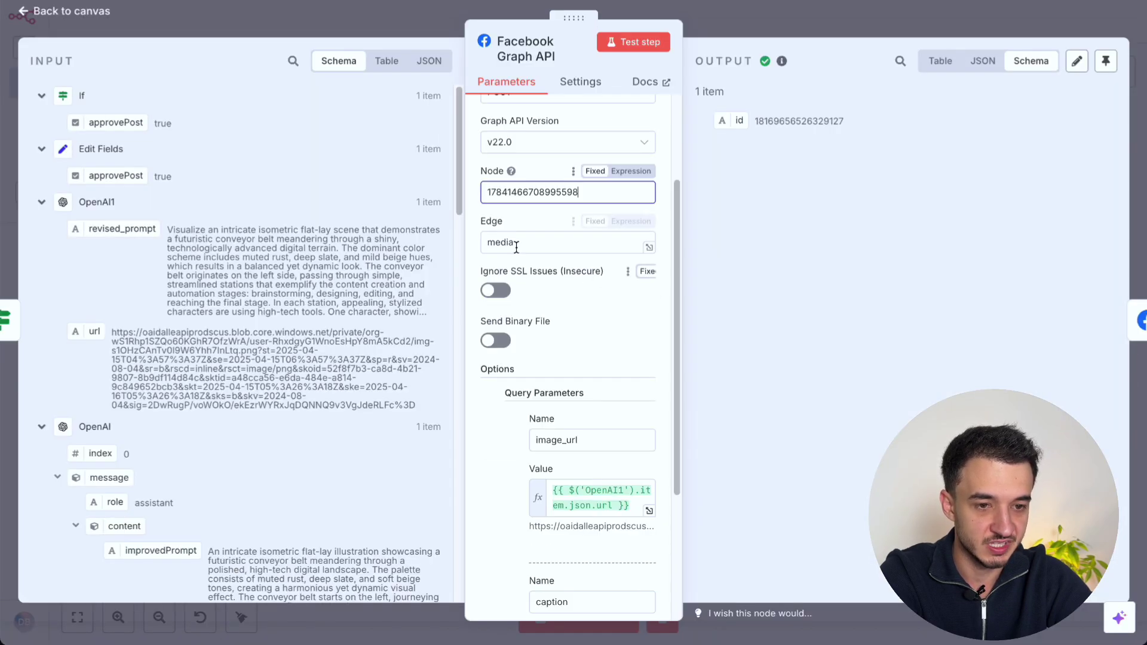
pyautogui.scroll(-4, 530, 245)
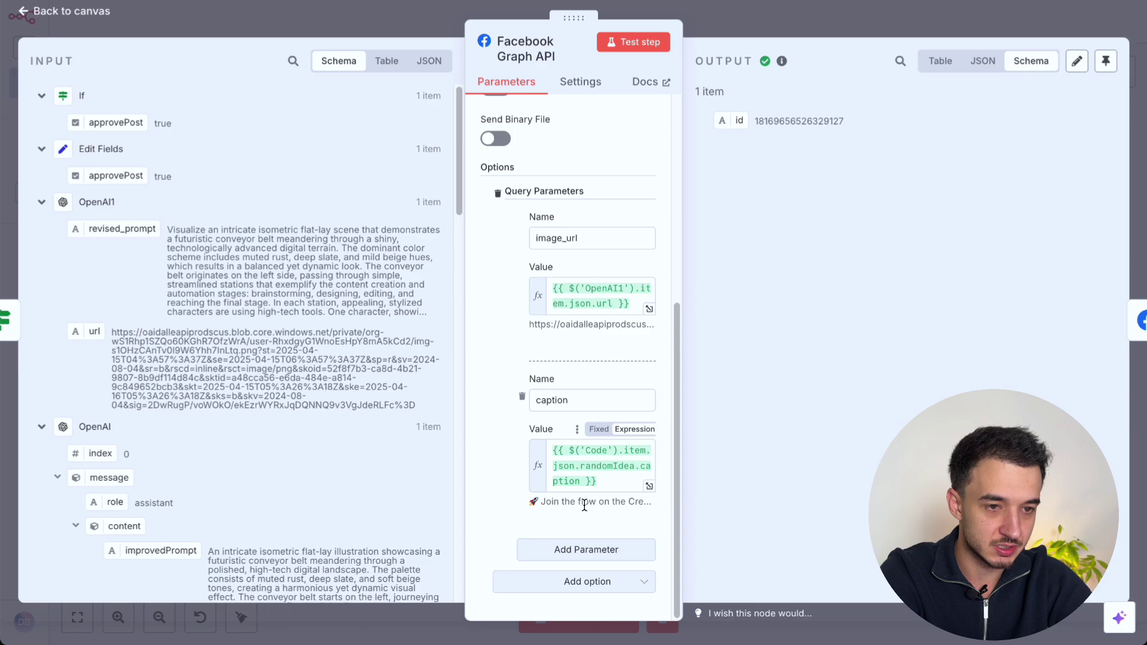
pyautogui.scroll(1, 589, 170)
pyautogui.scroll(-1, 590, 170)
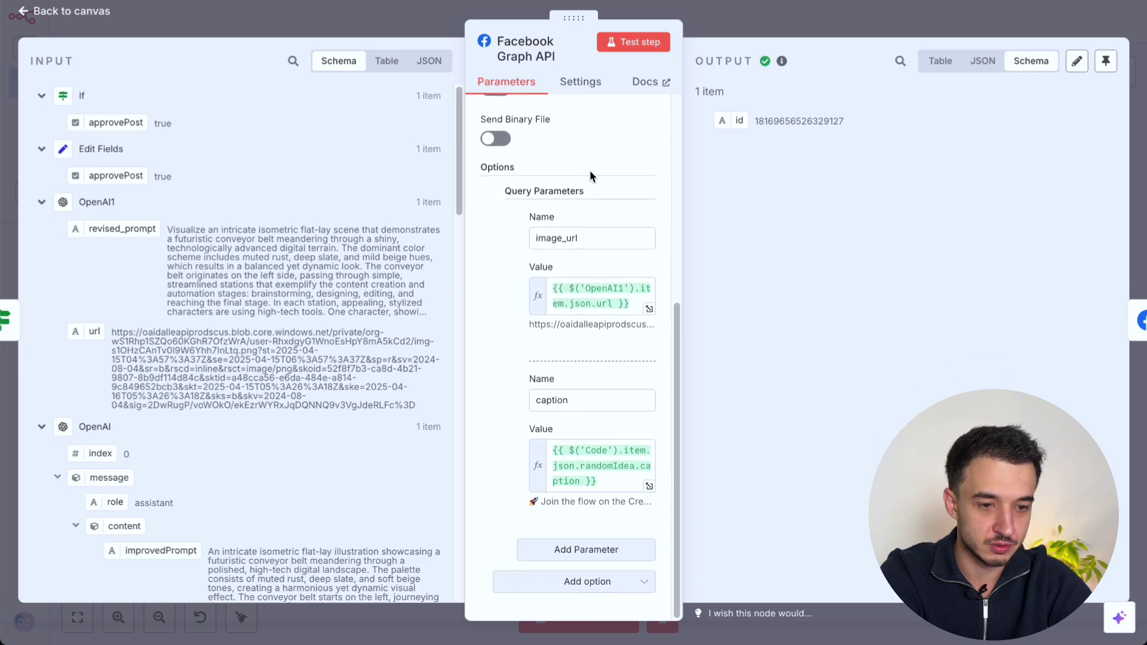
pyautogui.scroll(5, 590, 170)
pyautogui.click(634, 41)
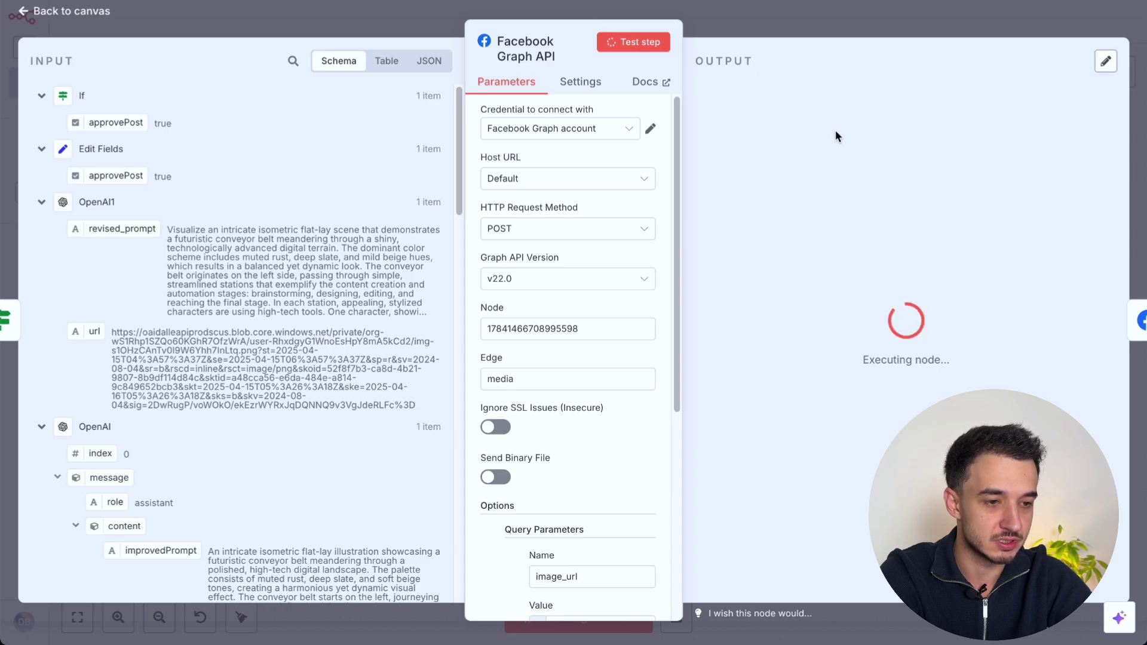
pyautogui.doubleClick(815, 121)
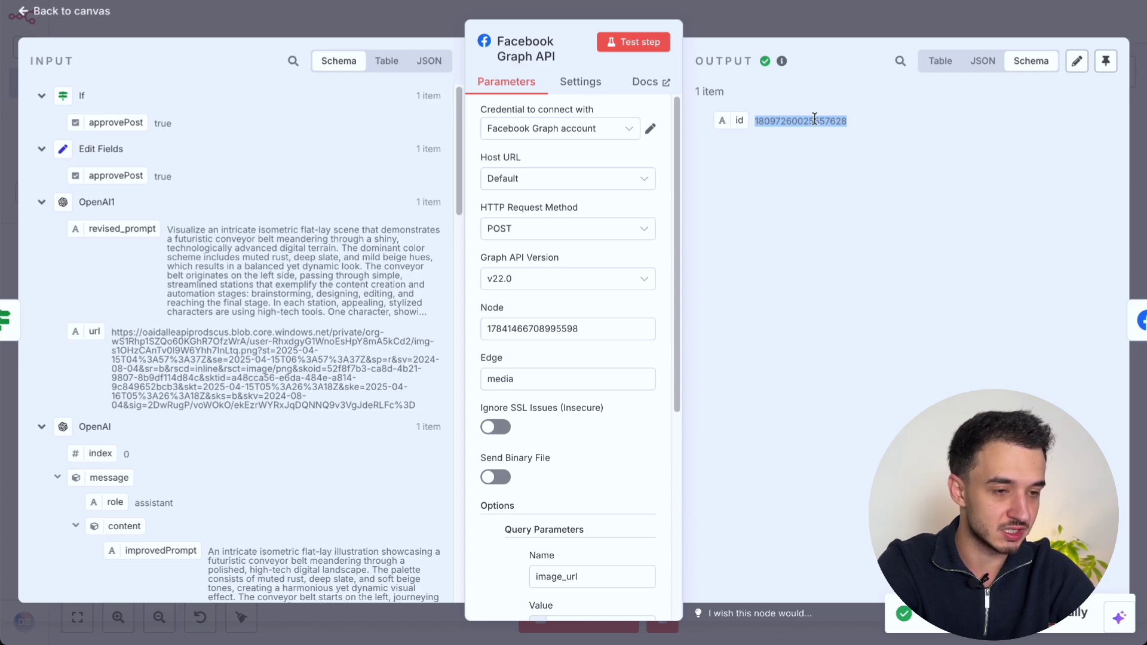
# Step: Open the Facebook Graph API1 posting node from the workflow canvas
pyautogui.click(852, 24)
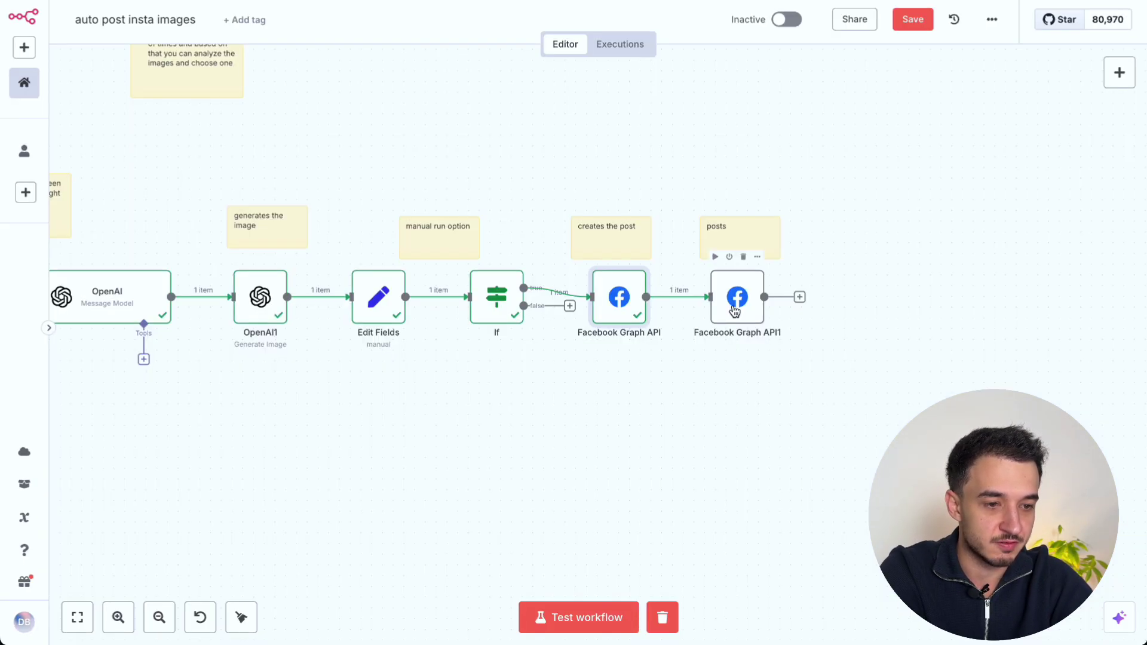
pyautogui.doubleClick(735, 312)
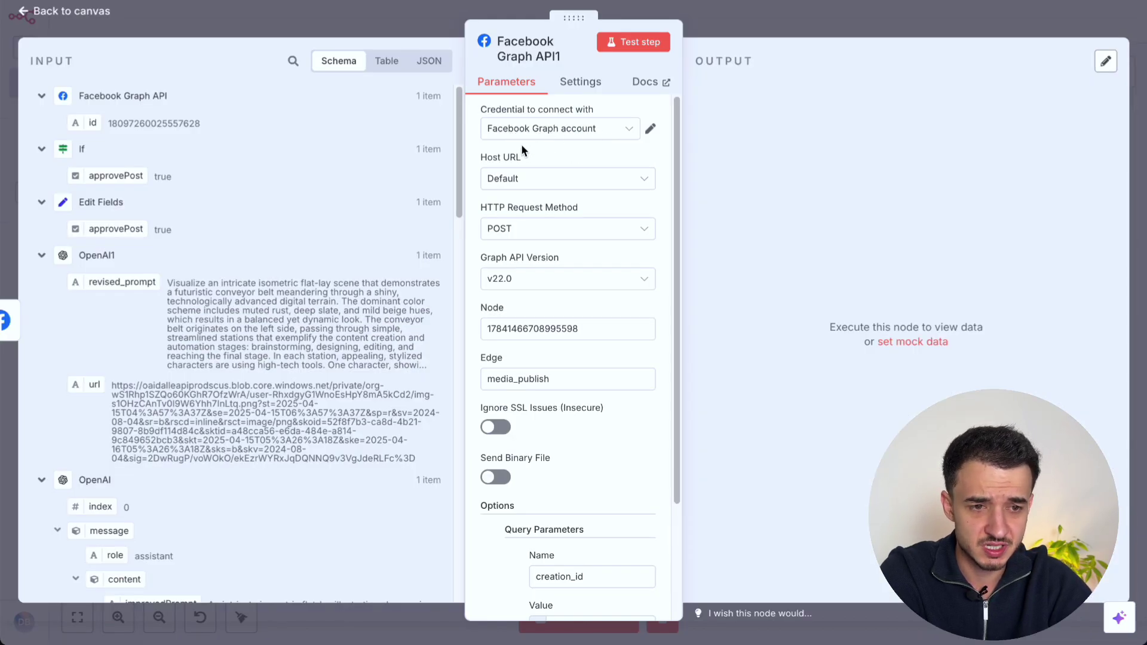
pyautogui.scroll(-1, 519, 149)
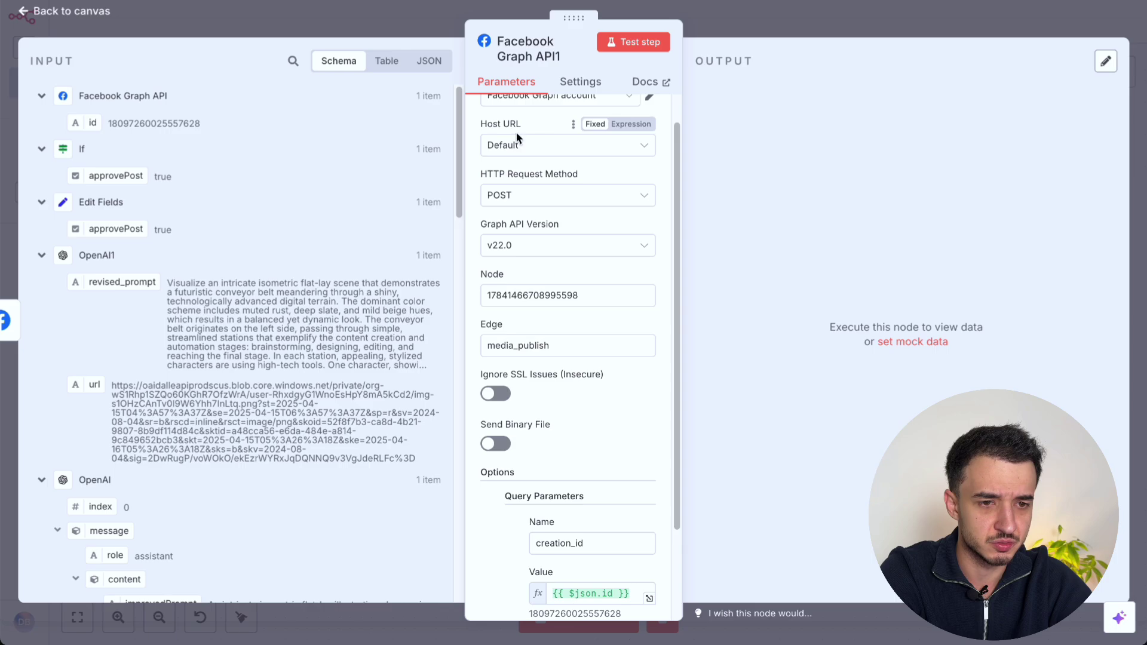
pyautogui.scroll(-1, 518, 220)
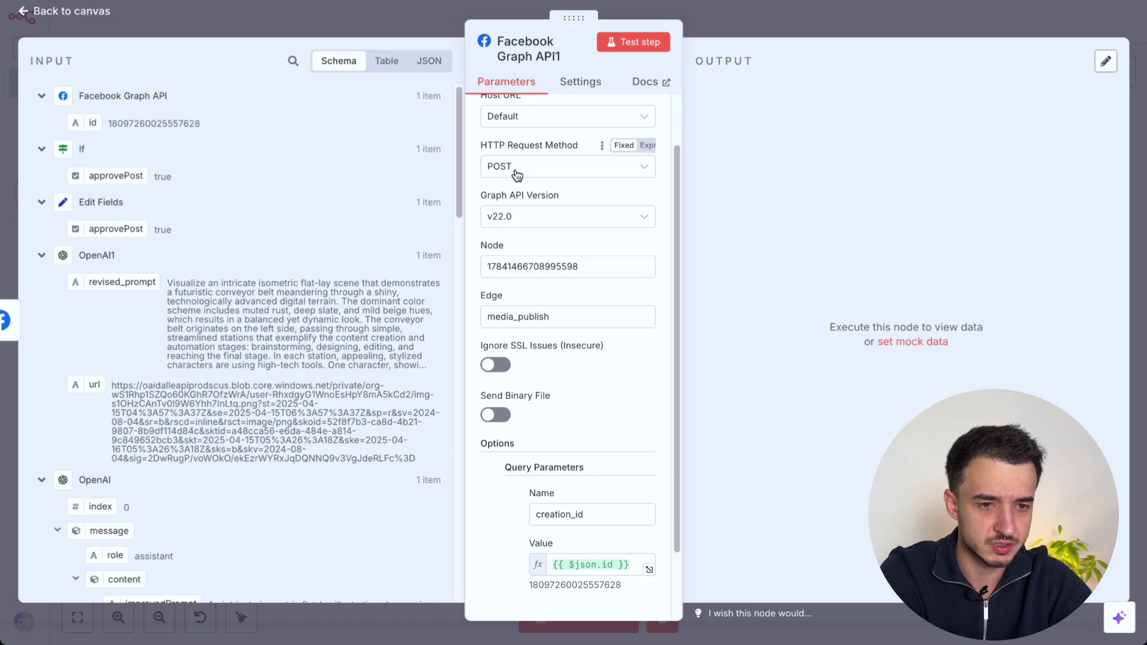
pyautogui.scroll(-1, 519, 223)
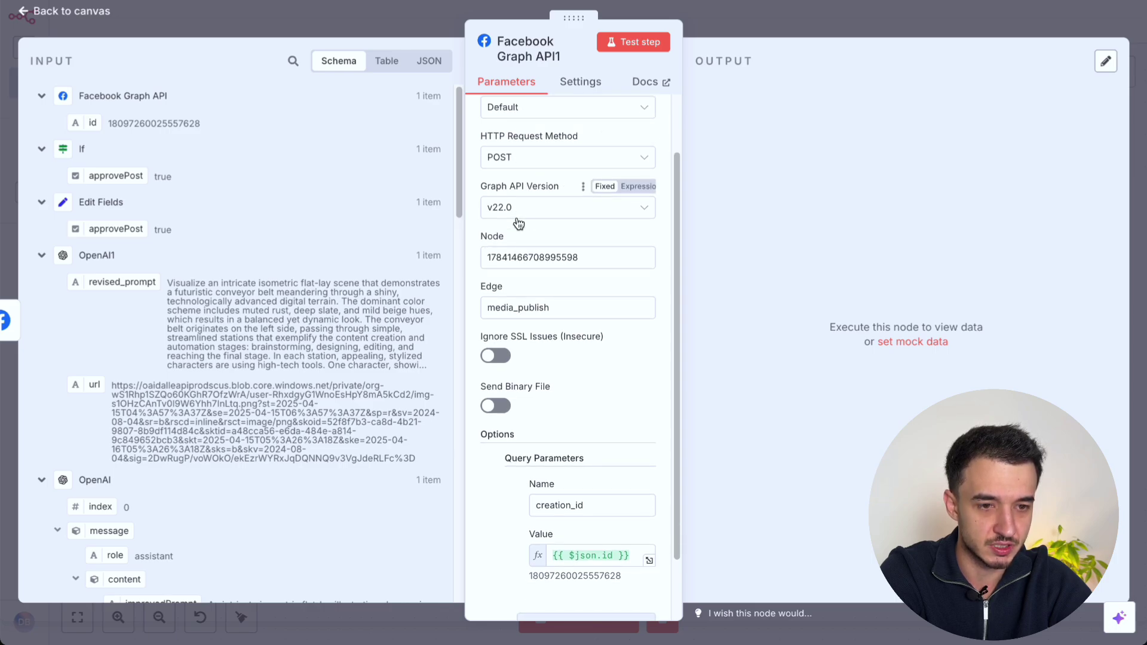
pyautogui.scroll(-1, 519, 223)
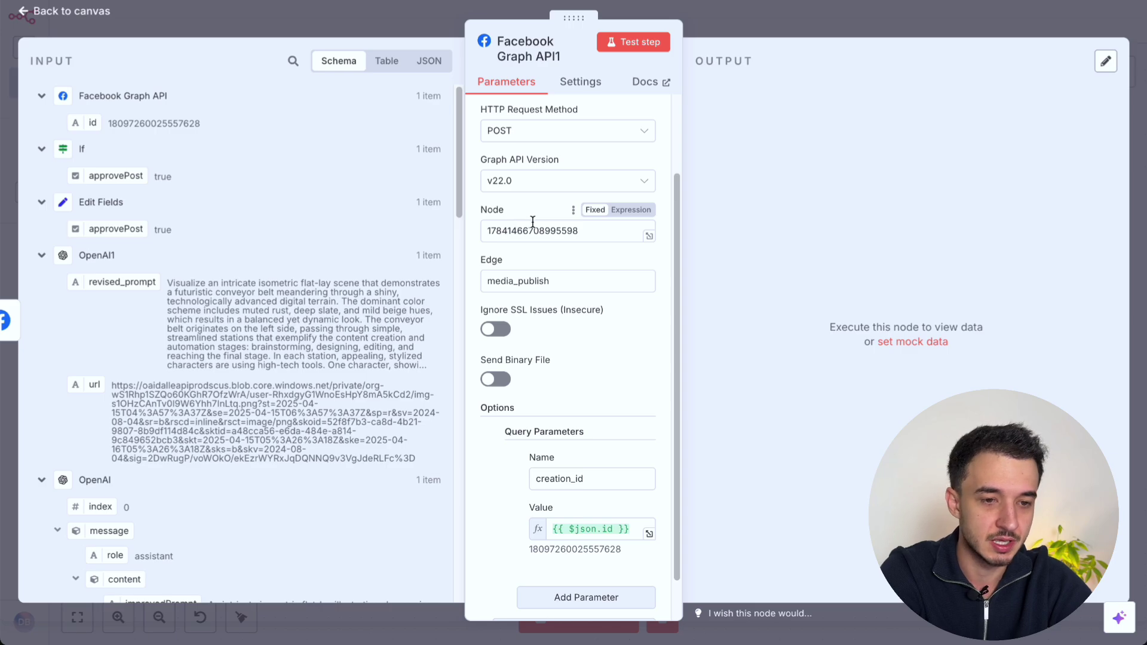
# Step: Verify the Node id, media_publish edge and creation_id parameter, then run the node to publish
pyautogui.doubleClick(516, 230)
pyautogui.scroll(-1, 516, 229)
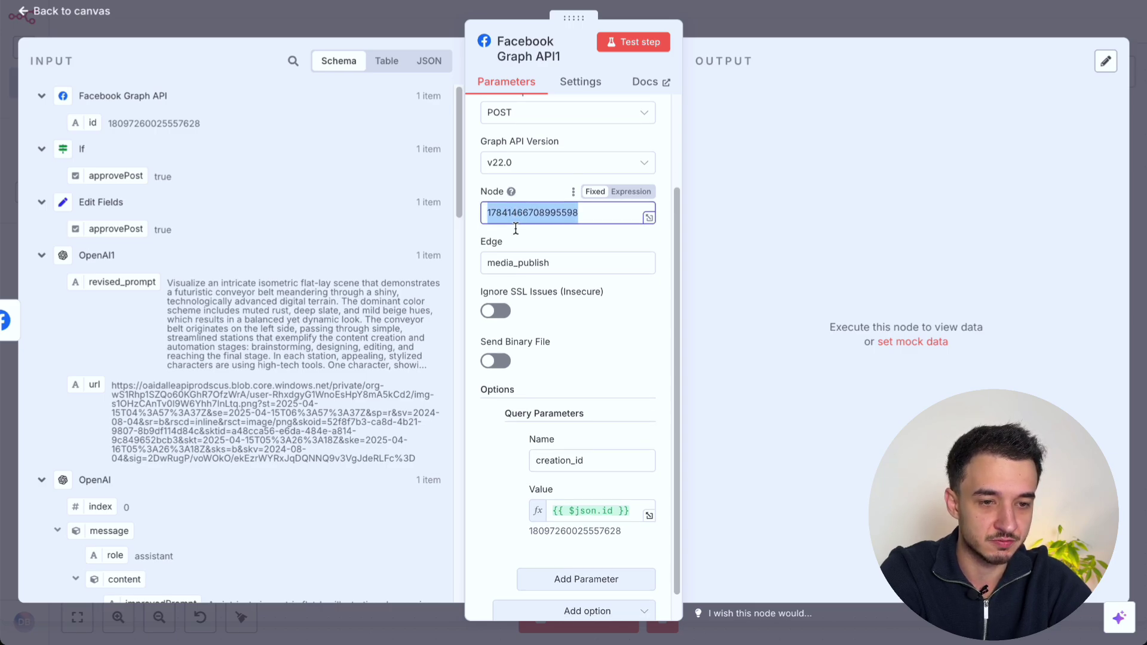
pyautogui.scroll(-1, 515, 227)
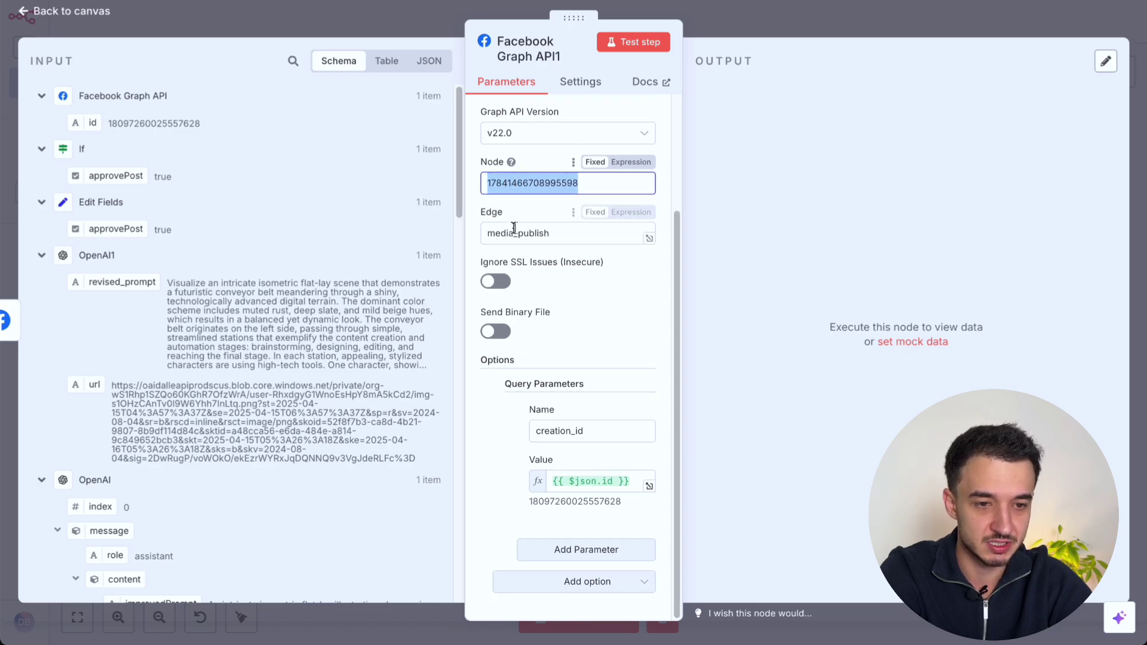
pyautogui.doubleClick(516, 233)
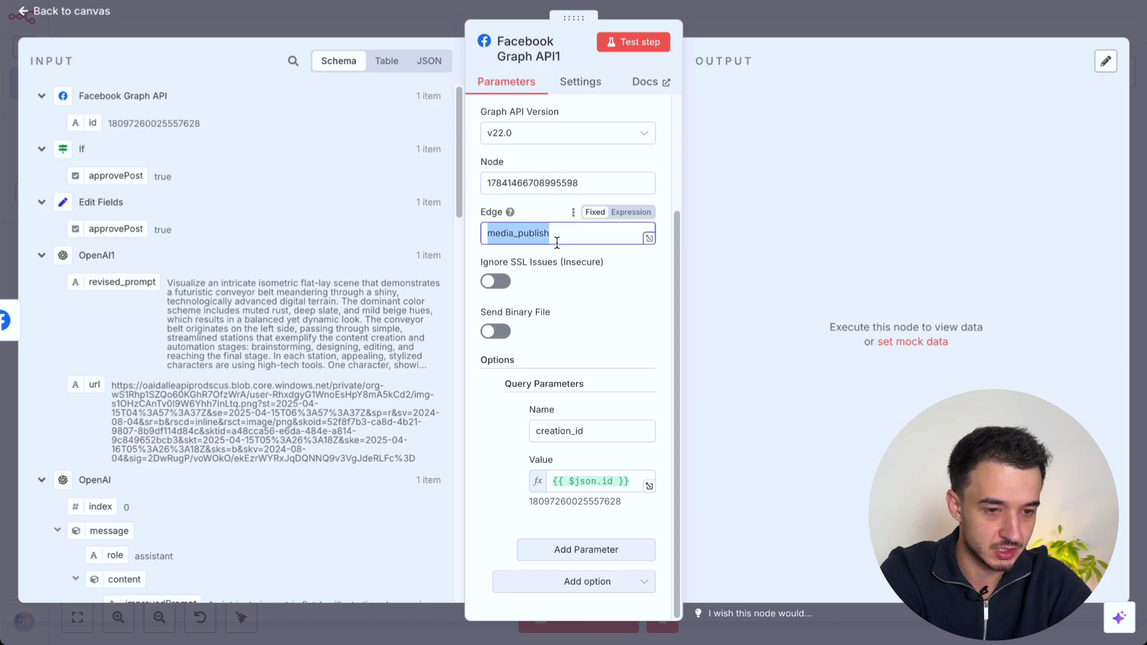
pyautogui.doubleClick(564, 431)
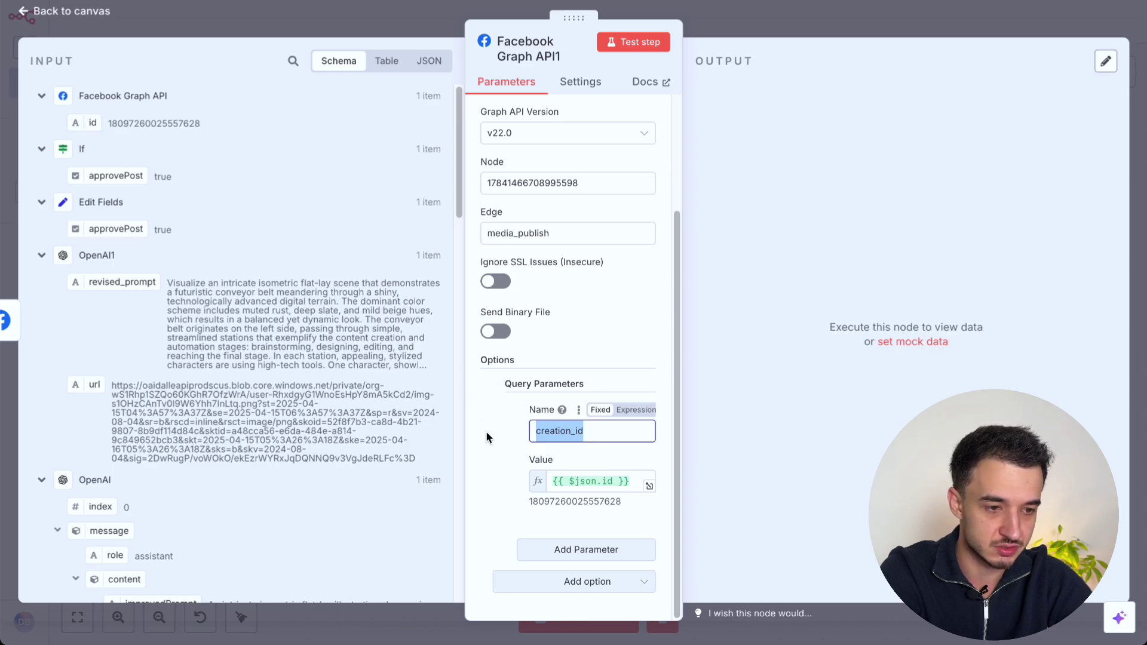
pyautogui.click(634, 43)
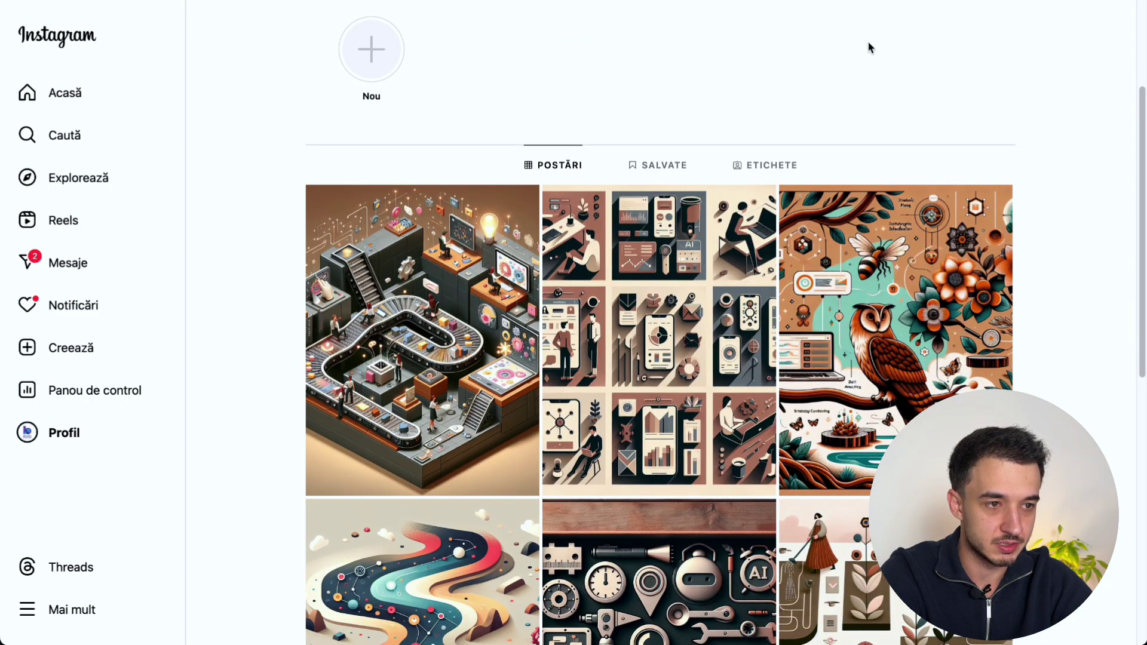
# Step: View the newest conveyor-belt post and its caption on the Instagram profile, then close it
pyautogui.scroll(-1, 843, 51)
pyautogui.click(489, 205)
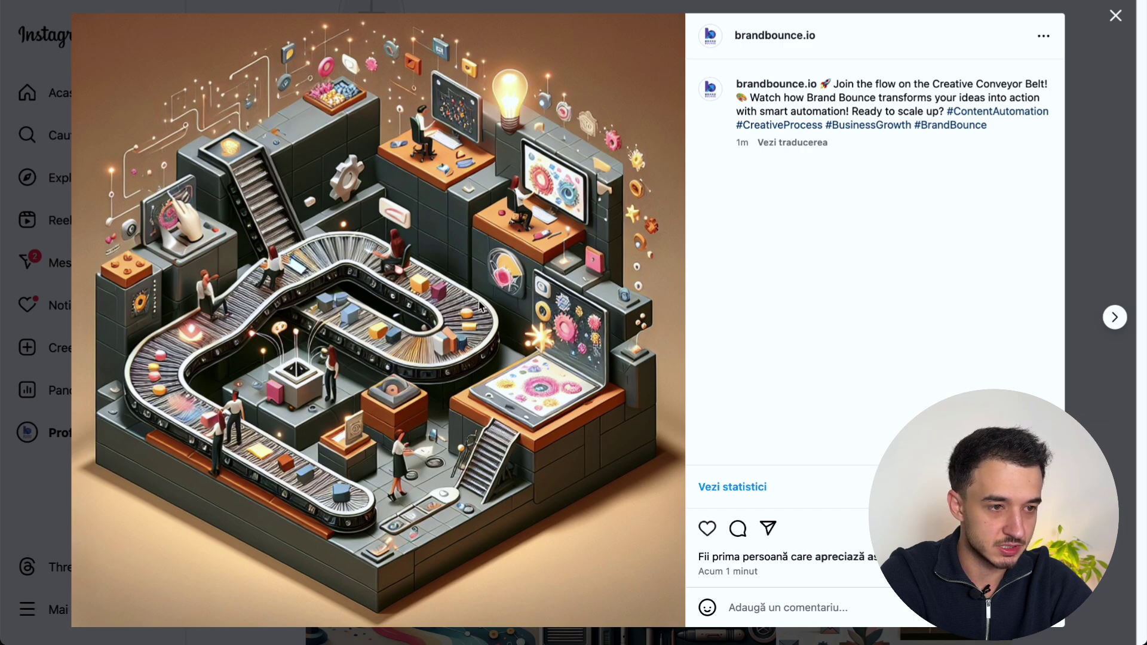
pyautogui.click(1075, 199)
pyautogui.scroll(-3, 1095, 272)
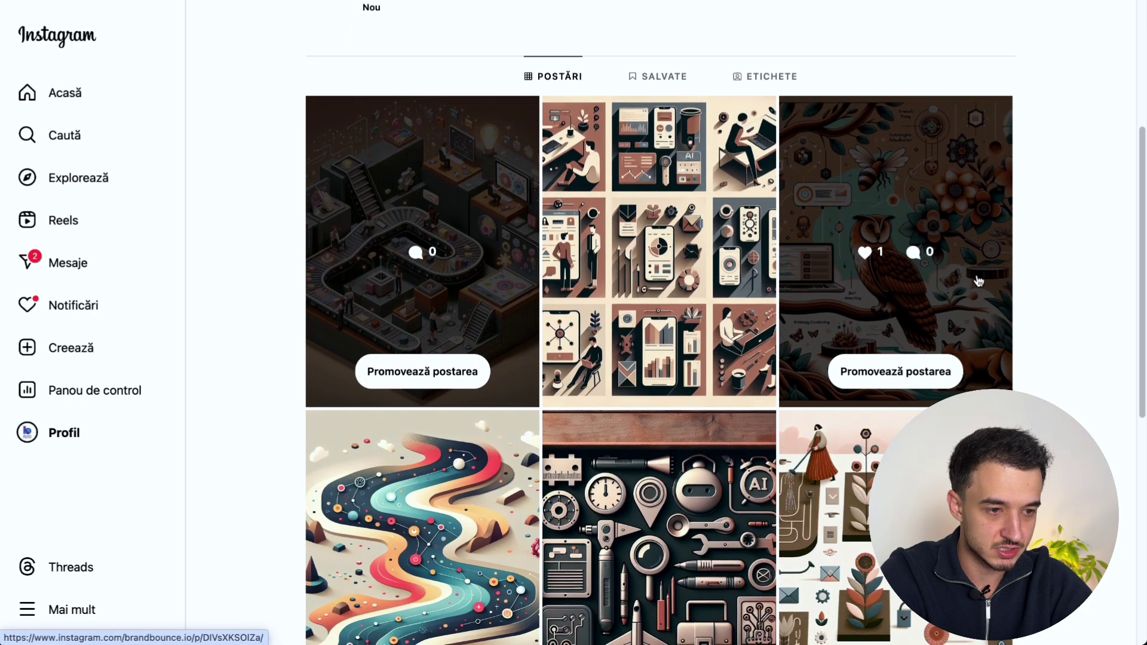
pyautogui.scroll(-1, 1095, 274)
pyautogui.scroll(3, 1095, 275)
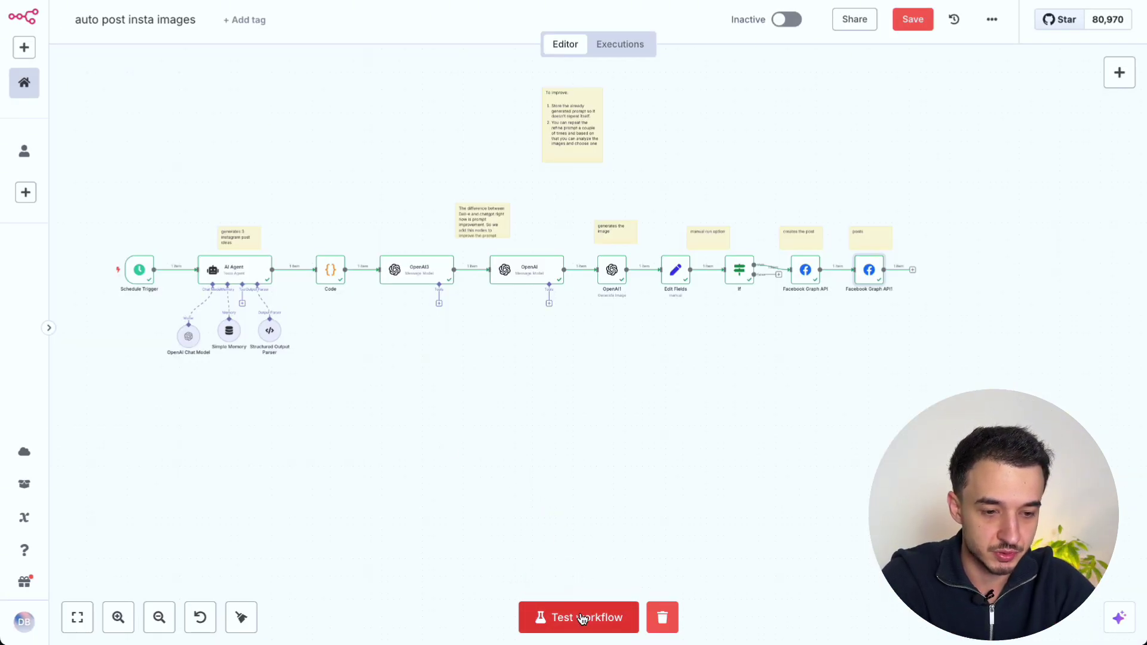
# Step: Test the full workflow, following each node until Facebook Graph API1 shows a green check
pyautogui.click(582, 617)
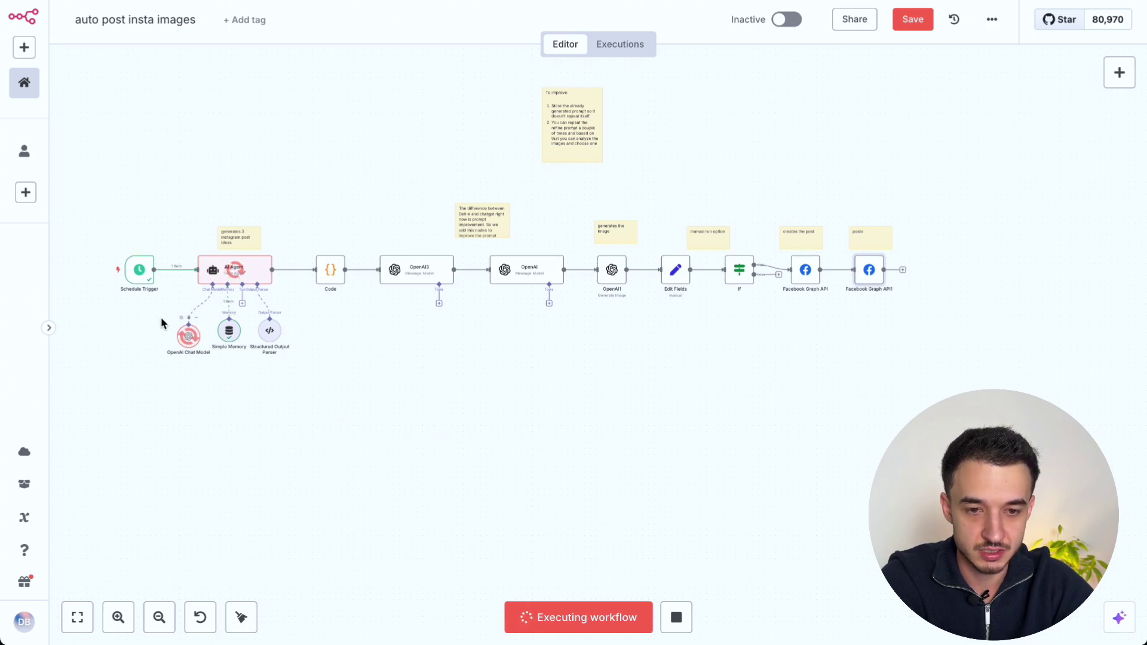
pyautogui.scroll(5, 120, 296)
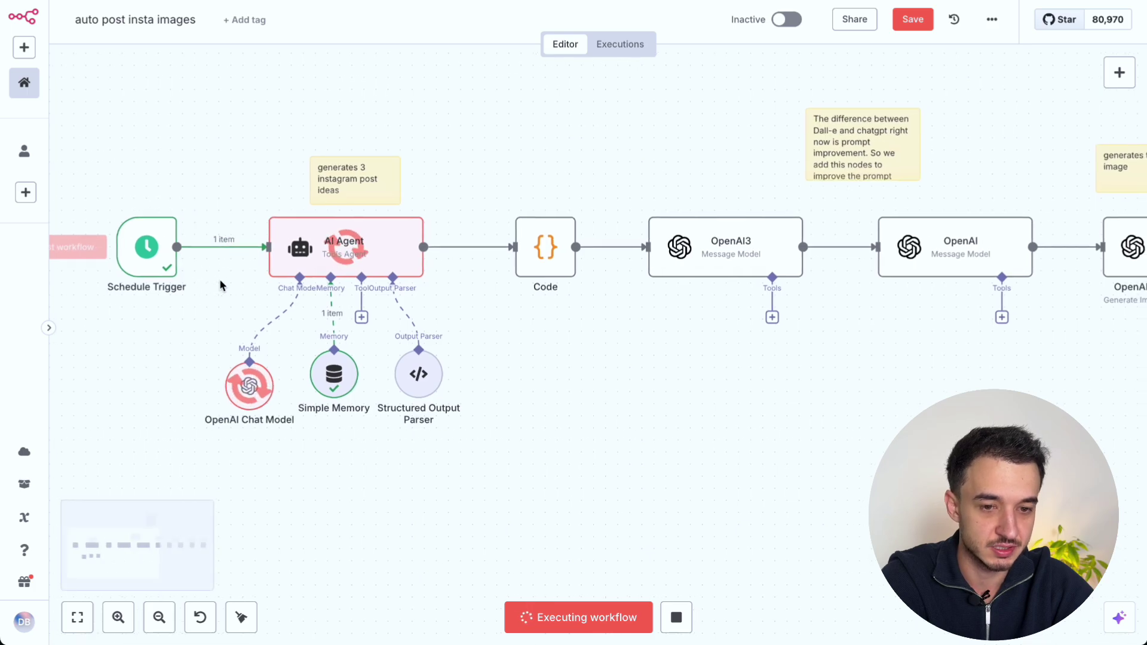
pyautogui.hscroll(3, 180, 280)
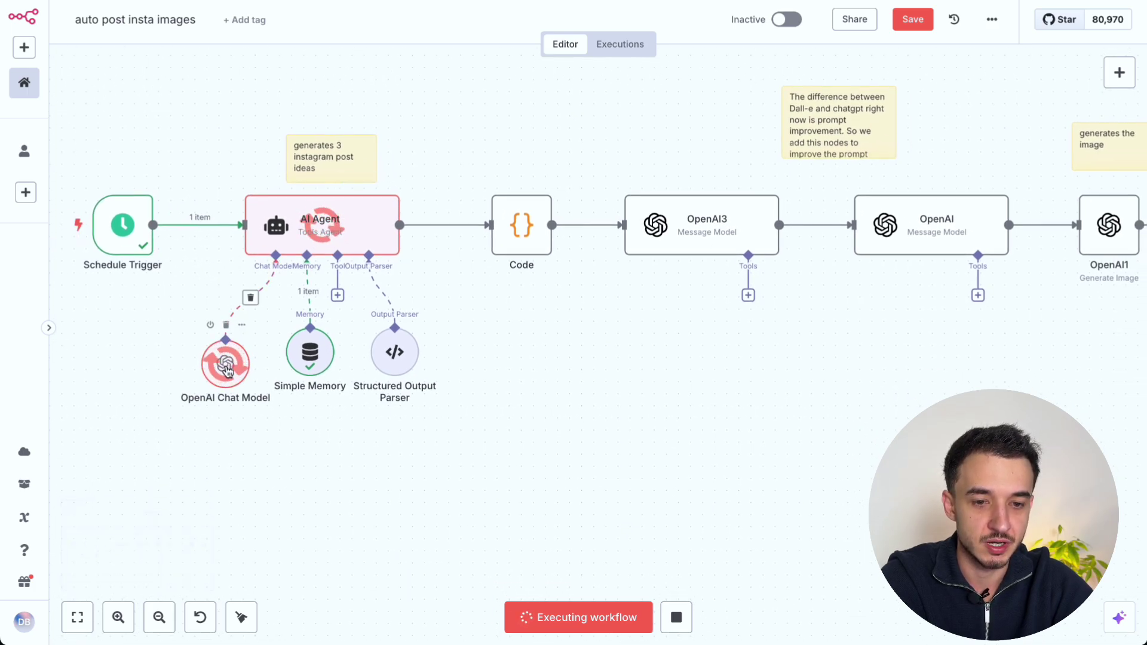
pyautogui.hscroll(1, 227, 358)
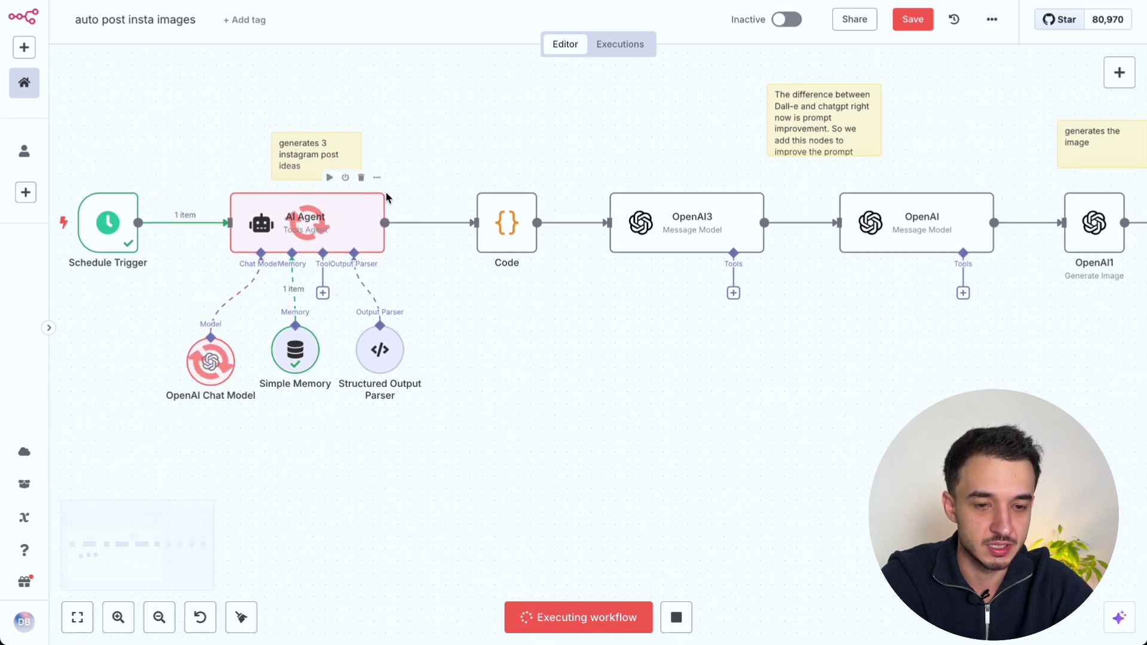
pyautogui.hscroll(1, 503, 302)
pyautogui.hscroll(2, 503, 304)
pyautogui.scroll(1, 503, 304)
pyautogui.hscroll(2, 505, 305)
pyautogui.scroll(1, 505, 304)
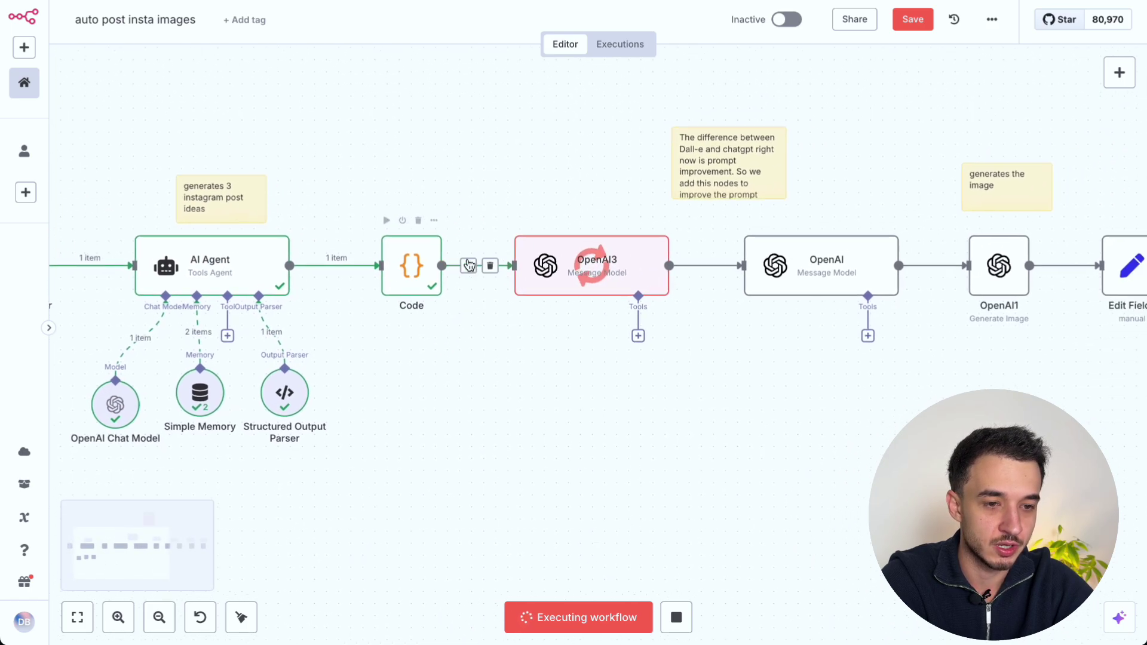
pyautogui.hscroll(5, 602, 291)
pyautogui.scroll(-1, 585, 291)
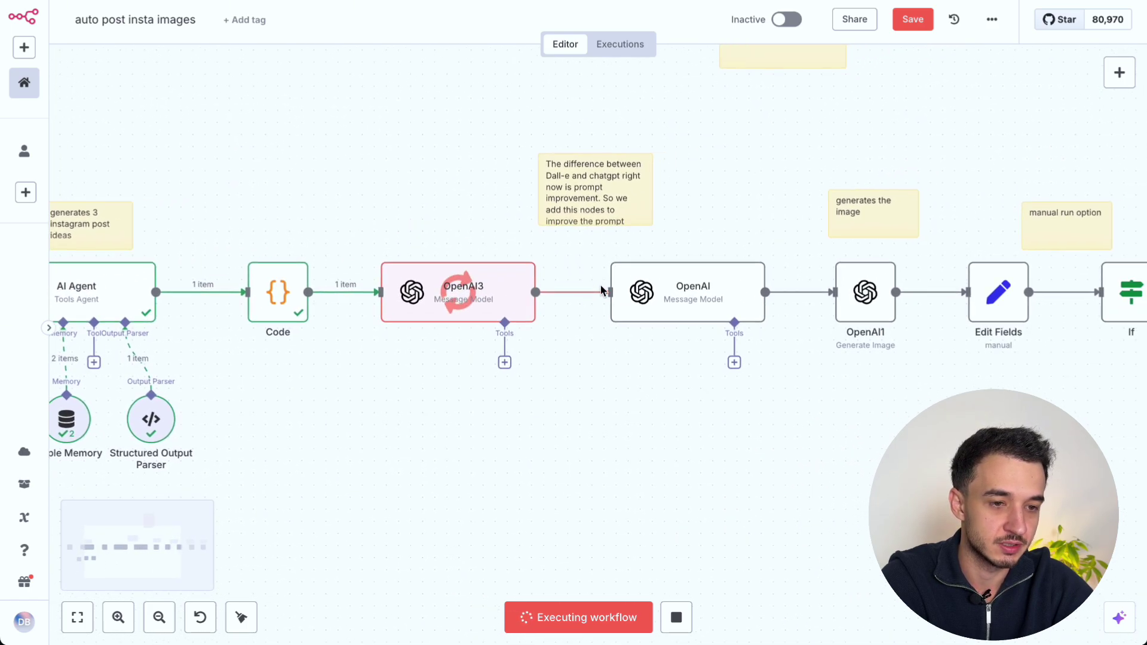
pyautogui.hscroll(5, 661, 304)
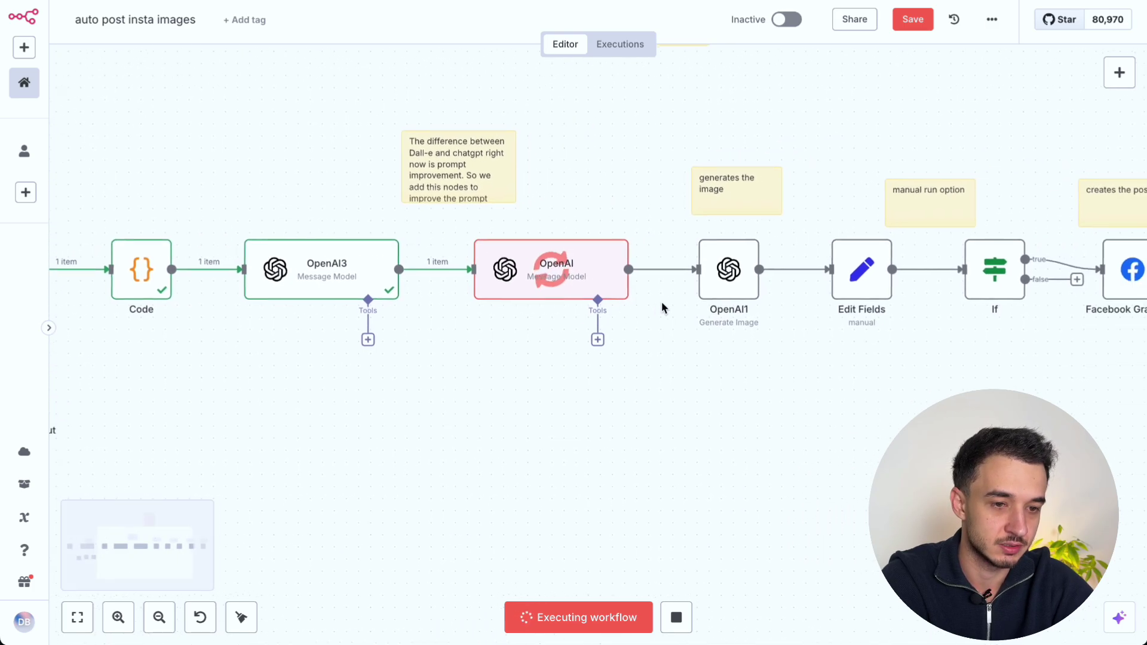
pyautogui.hscroll(2, 661, 306)
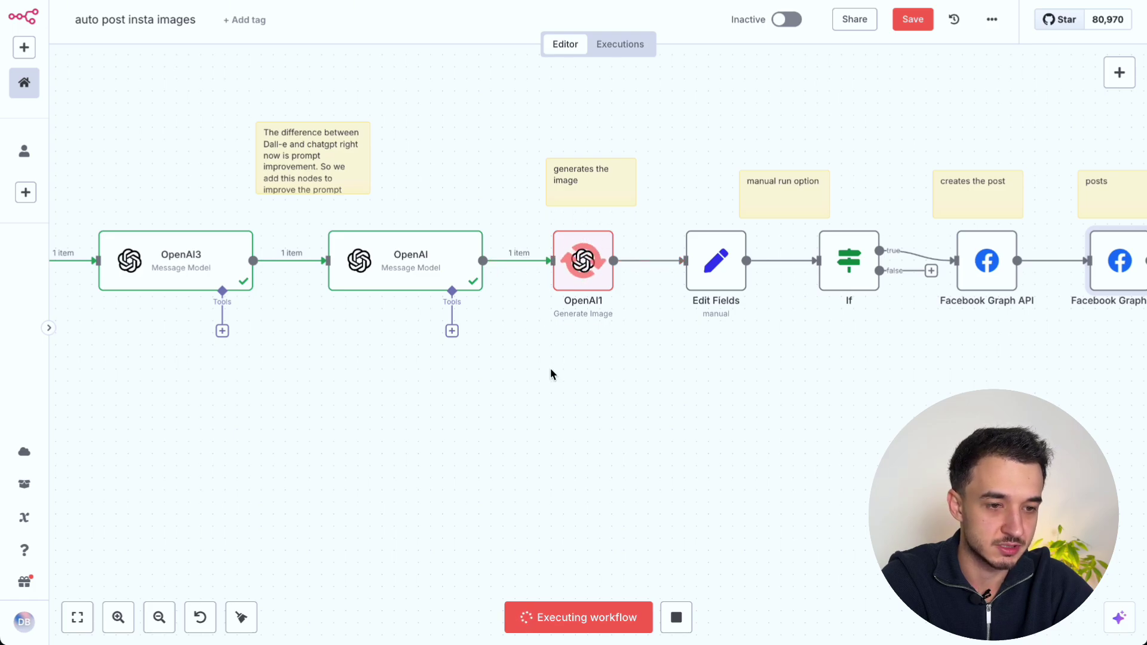
pyautogui.hscroll(1, 550, 371)
pyautogui.hscroll(5, 550, 368)
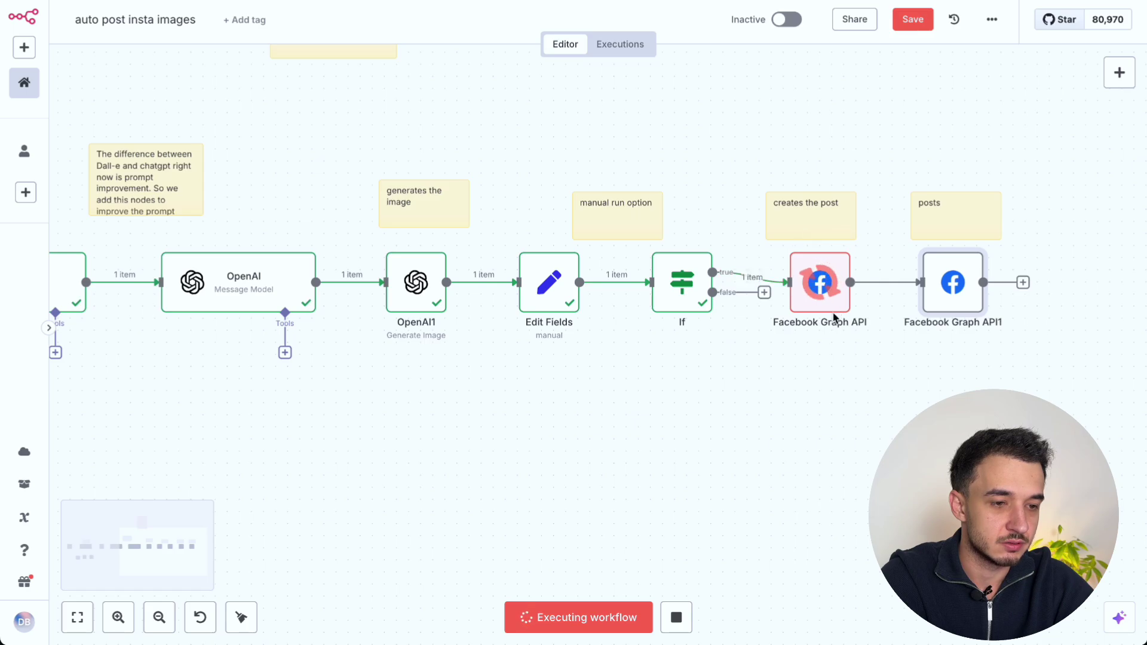
pyautogui.hscroll(2, 825, 329)
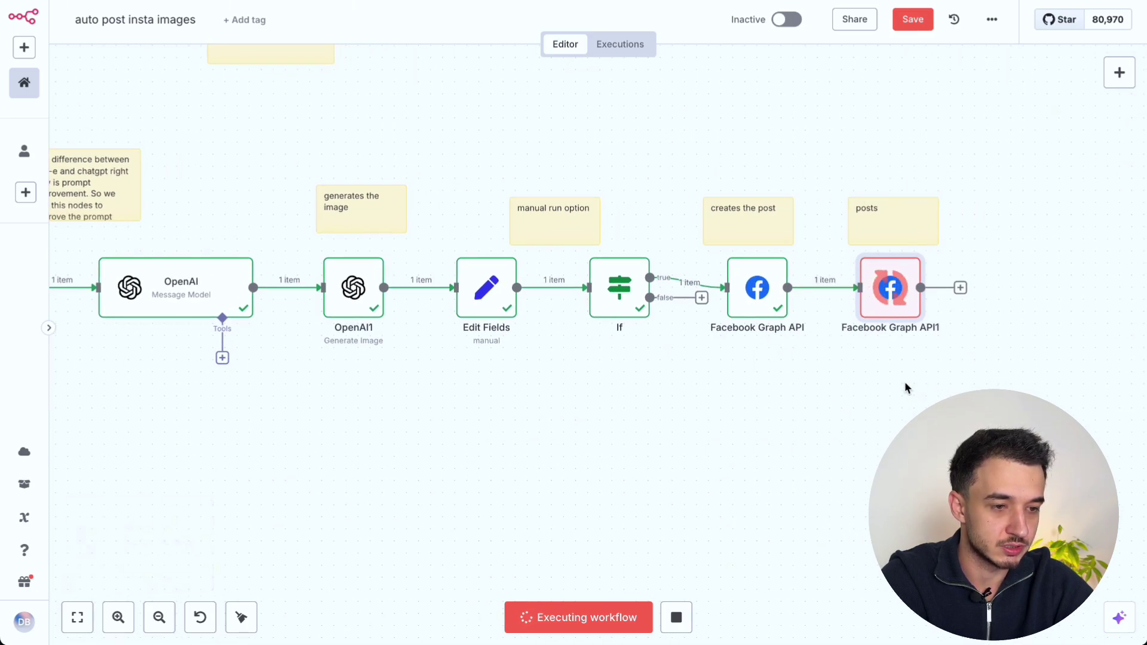
pyautogui.hscroll(2, 905, 381)
pyautogui.hscroll(1, 905, 383)
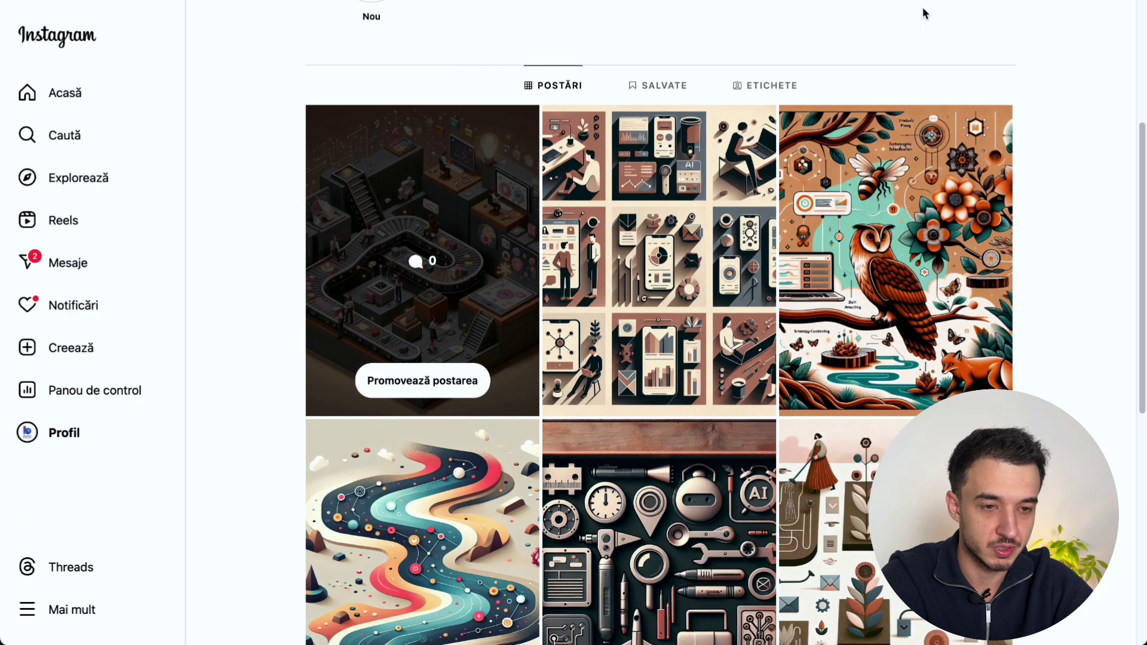
# Step: Reload the profile and open the new post captioned 'Conquer the Workflow Mountains!' to check it
pyautogui.press('super+r')
pyautogui.scroll(-3, 554, 356)
pyautogui.click(467, 368)
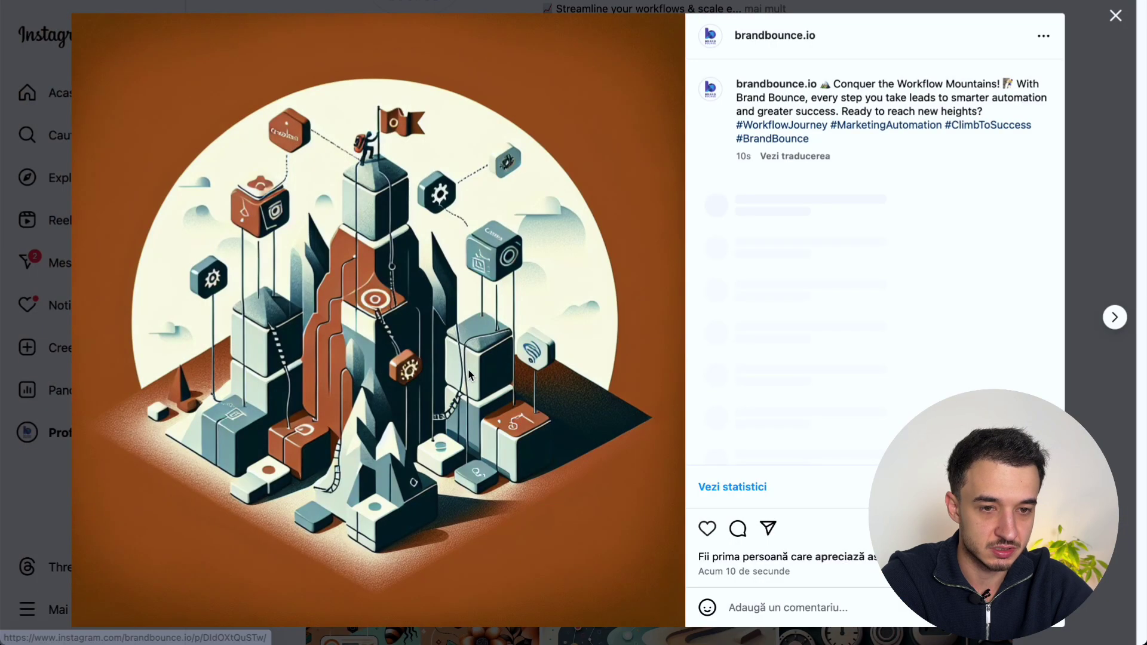
pyautogui.tripleClick(830, 98)
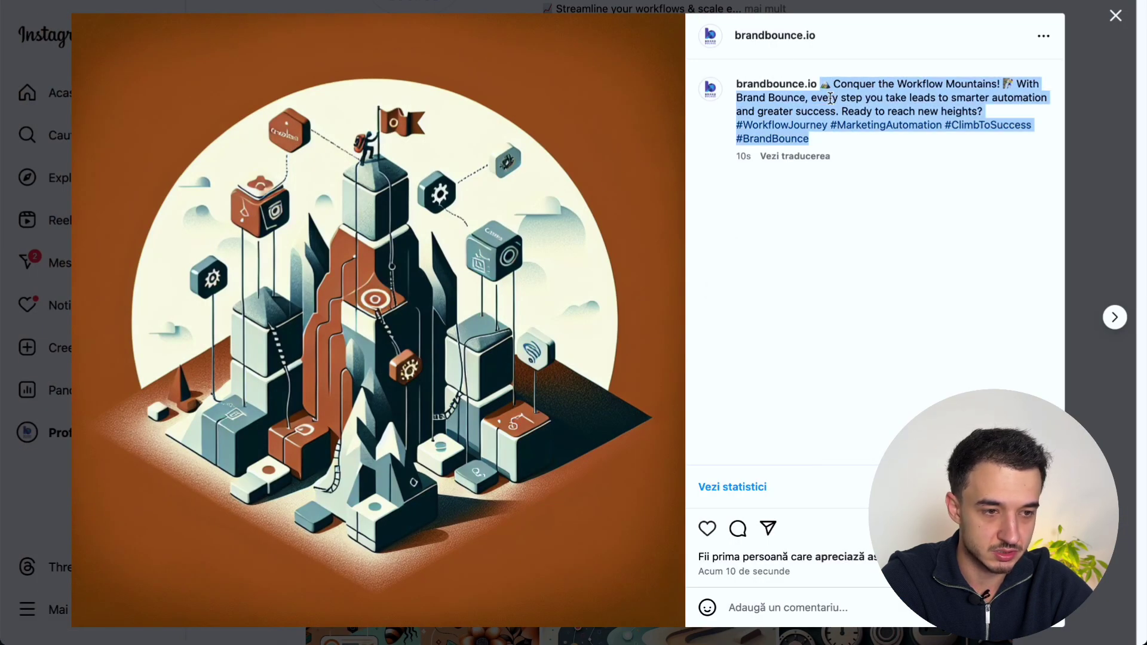
pyautogui.press('super+Tab')
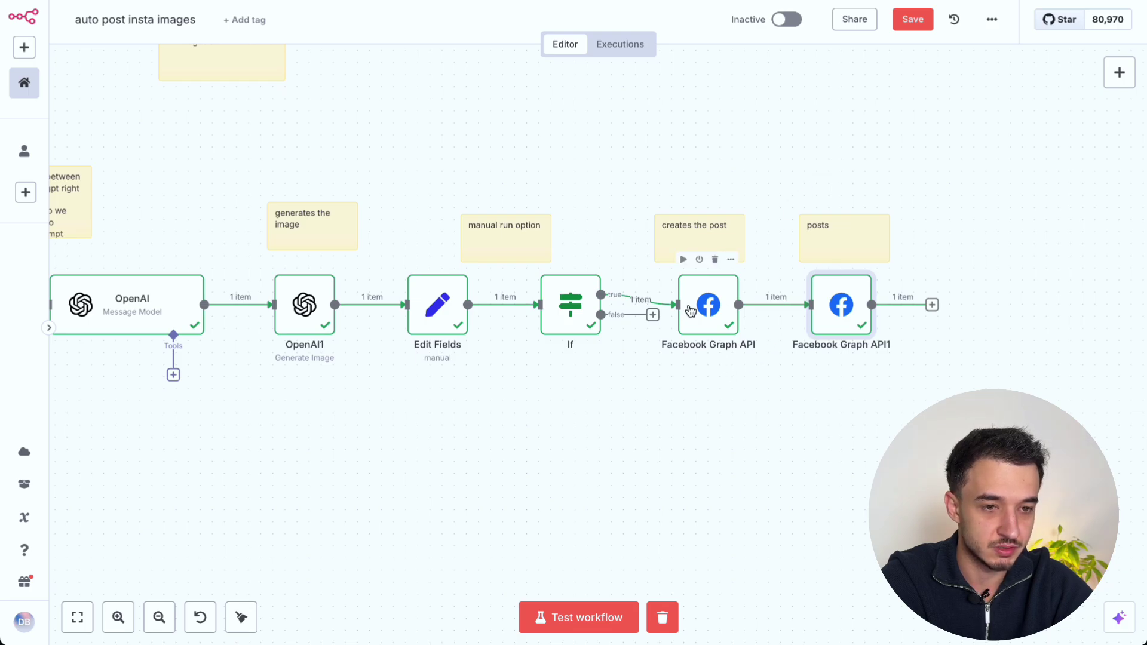
# Step: Review the first Facebook Graph API node, then switch the workflow from Inactive to active
pyautogui.doubleClick(708, 305)
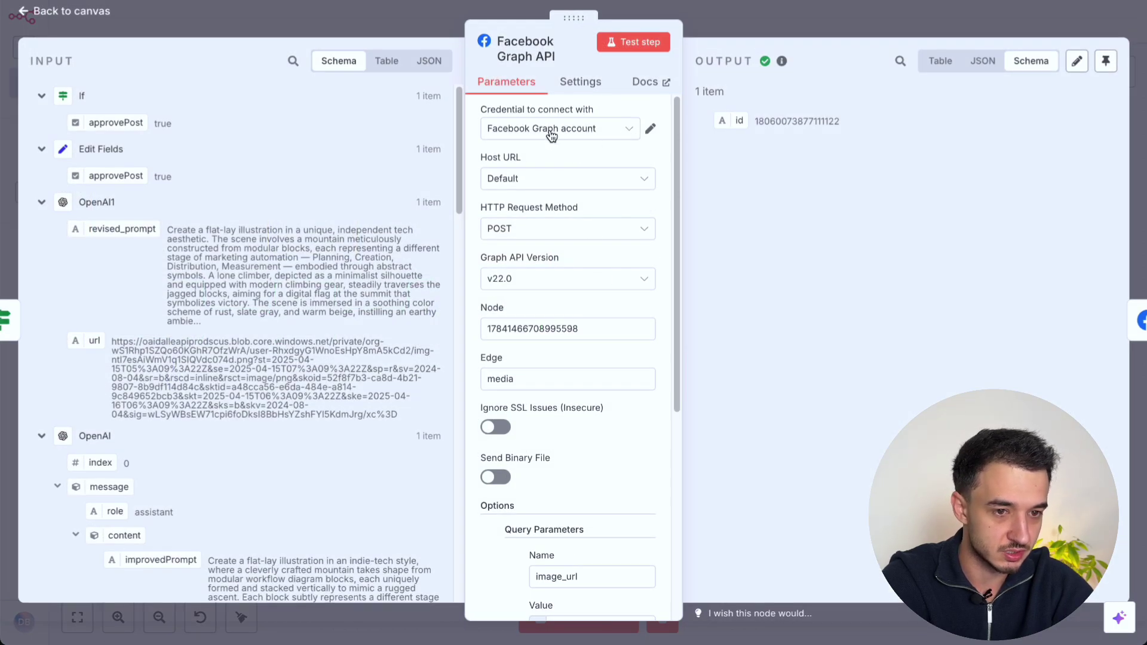
pyautogui.click(765, 21)
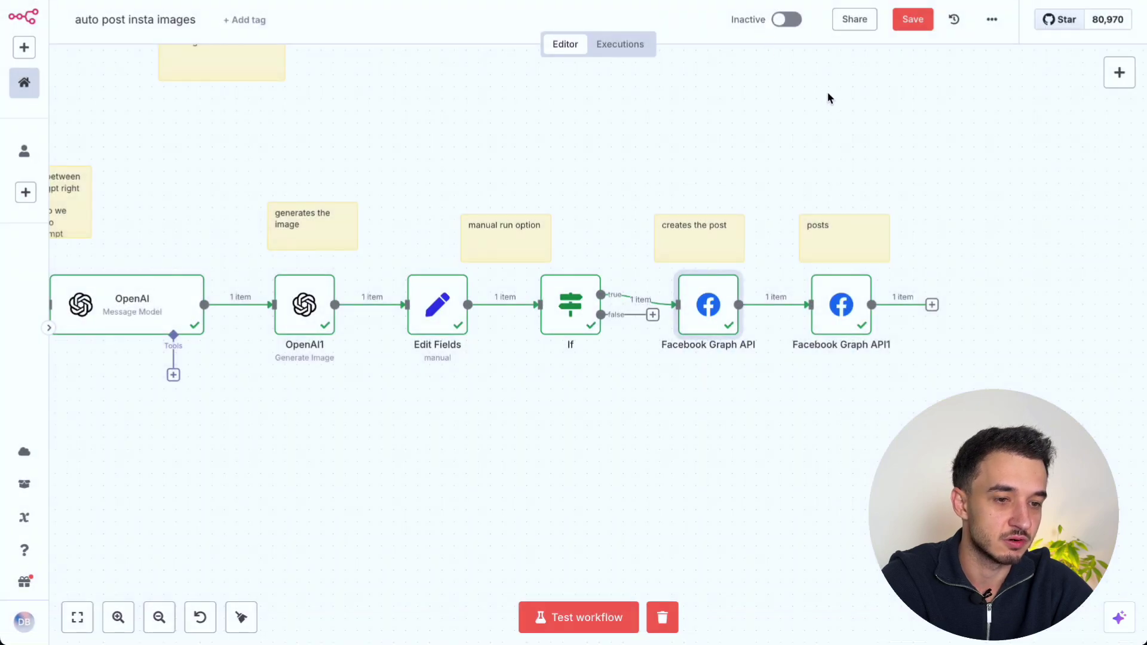
pyautogui.hscroll(1, 830, 93)
pyautogui.scroll(1, 804, 138)
pyautogui.hscroll(1, 804, 138)
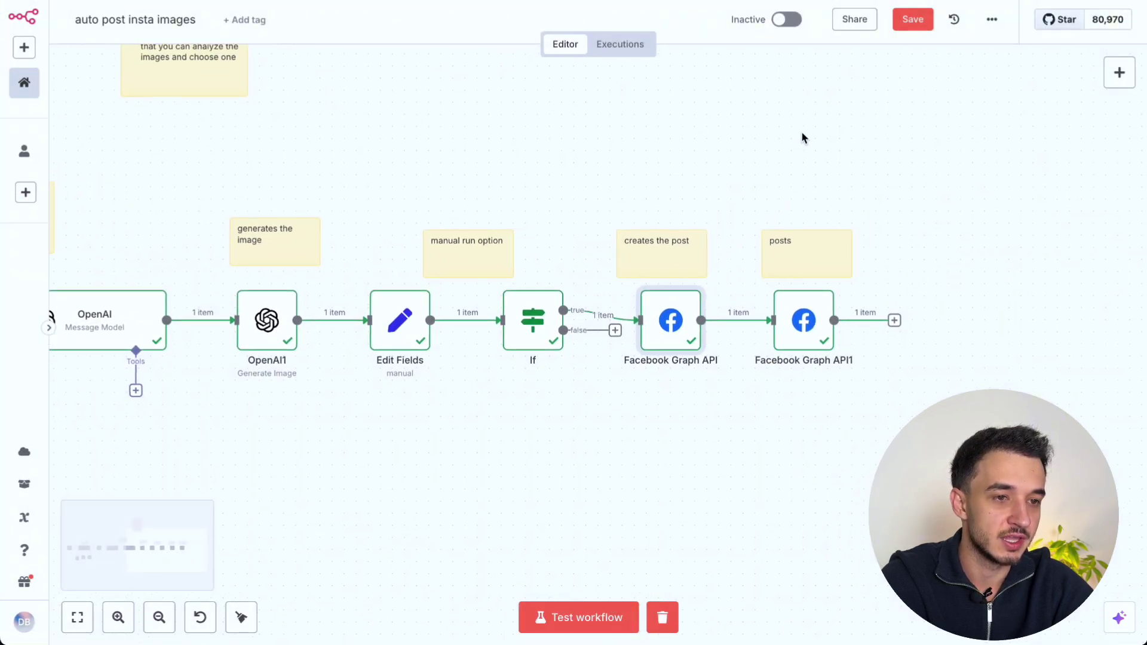
pyautogui.click(779, 21)
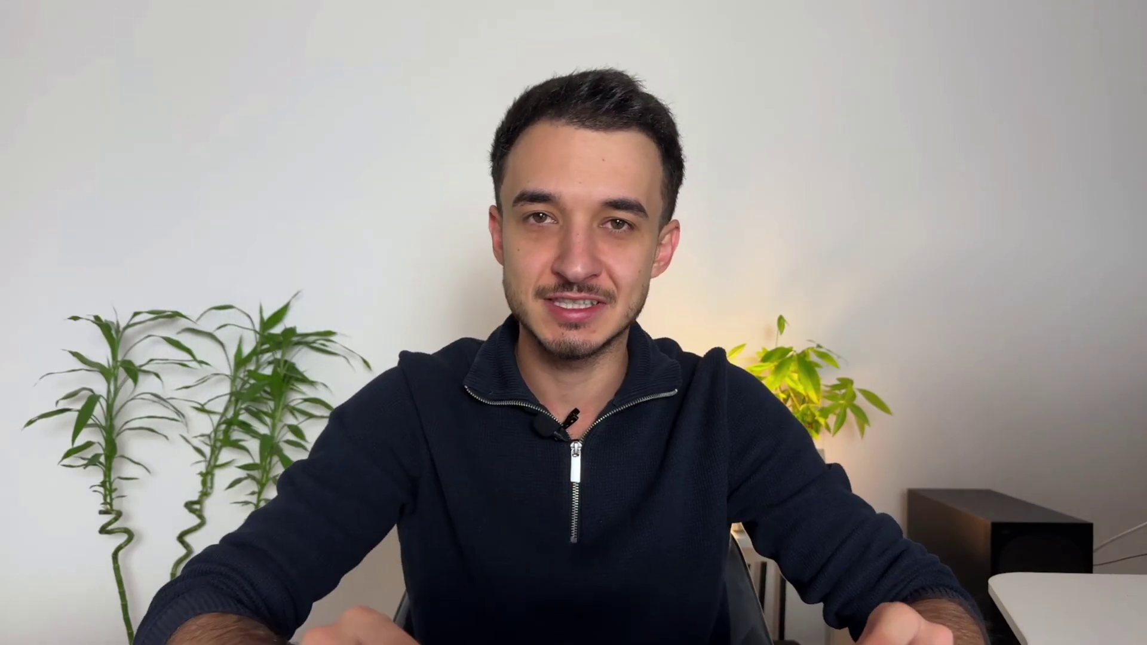